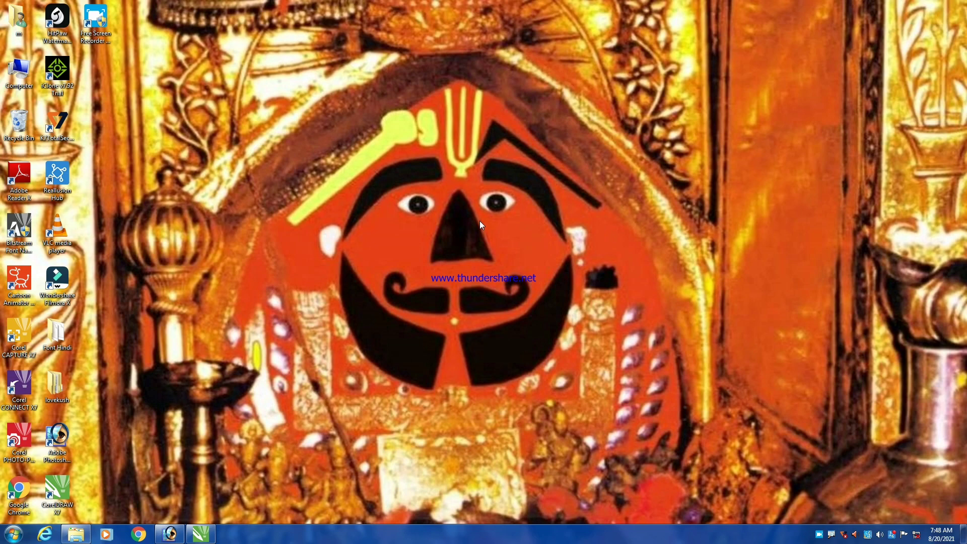
Step: Switch to CorelDRAW and draw a rectangle about 10.06 by 4.46 inches, extending past the page's left edge
click(201, 534)
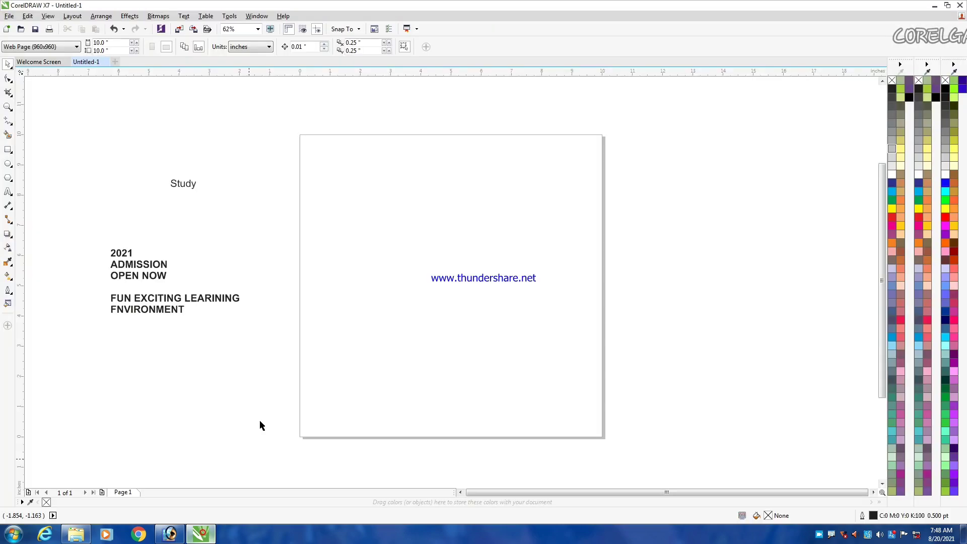
key(z)
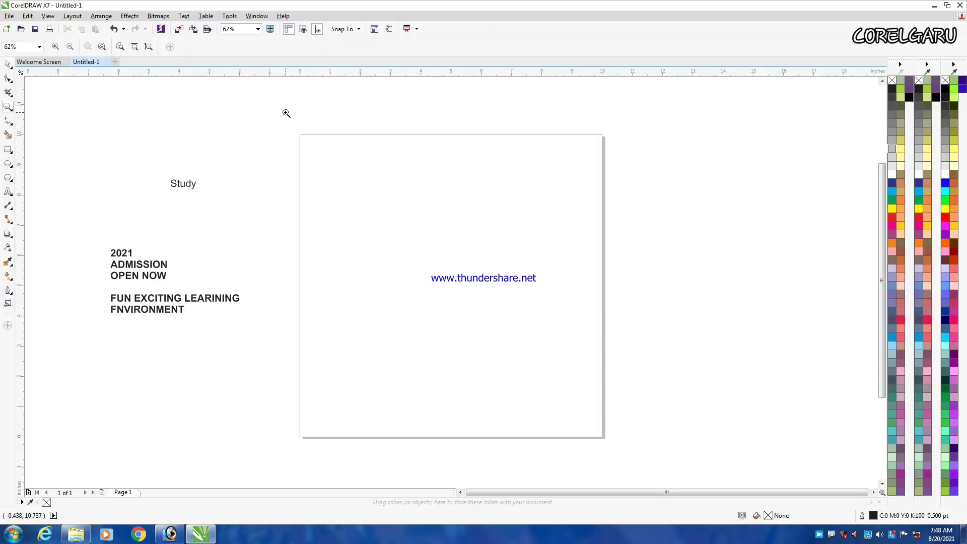
drag(285, 112, 617, 455)
key(space)
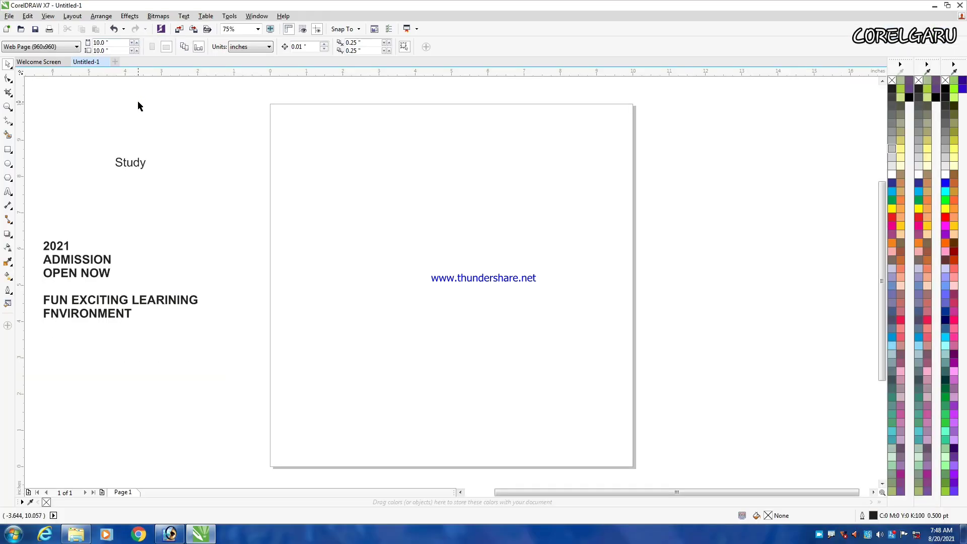
click(8, 150)
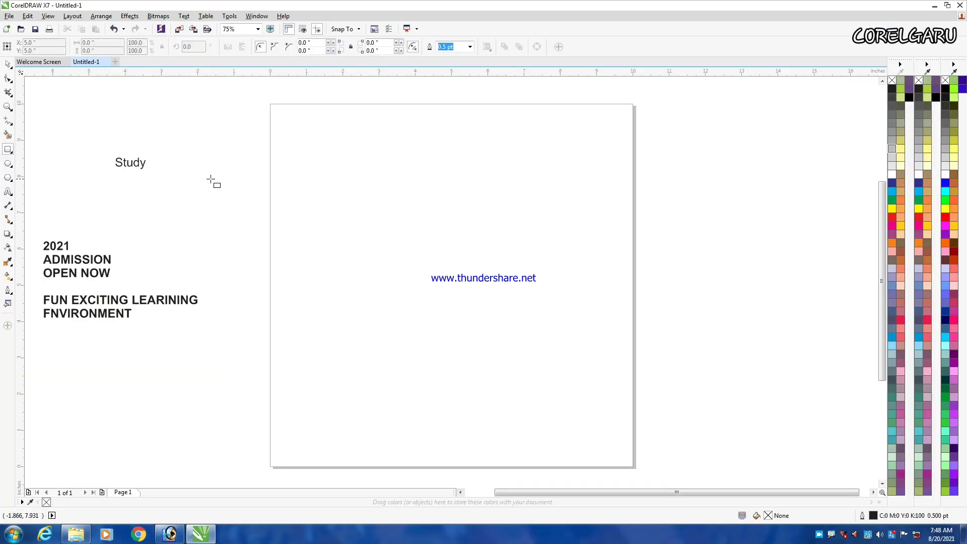
drag(213, 143, 578, 305)
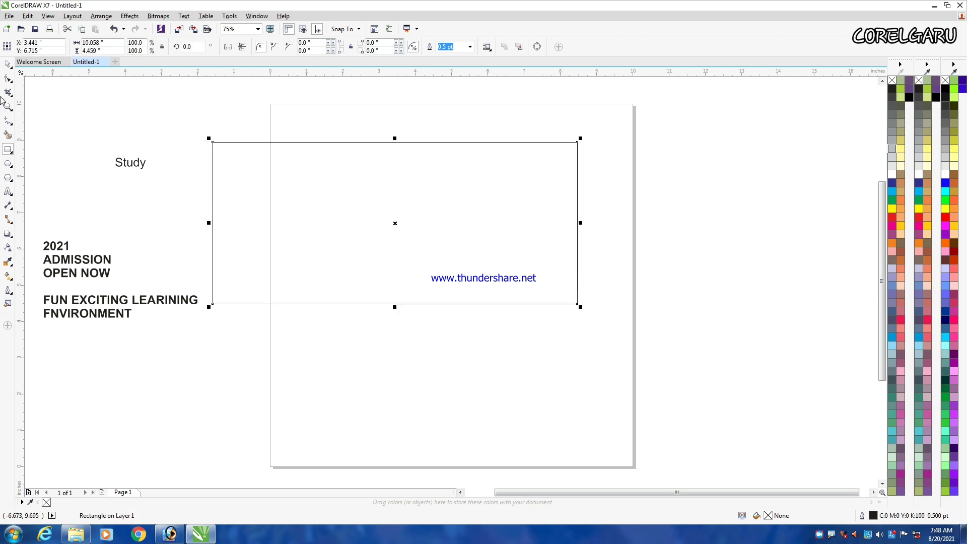
Step: Round the rectangle's two right corners to a 2.23-inch radius with the Shape tool, forming a full semicircular end
click(7, 65)
key(z)
drag(172, 120, 577, 369)
key(space)
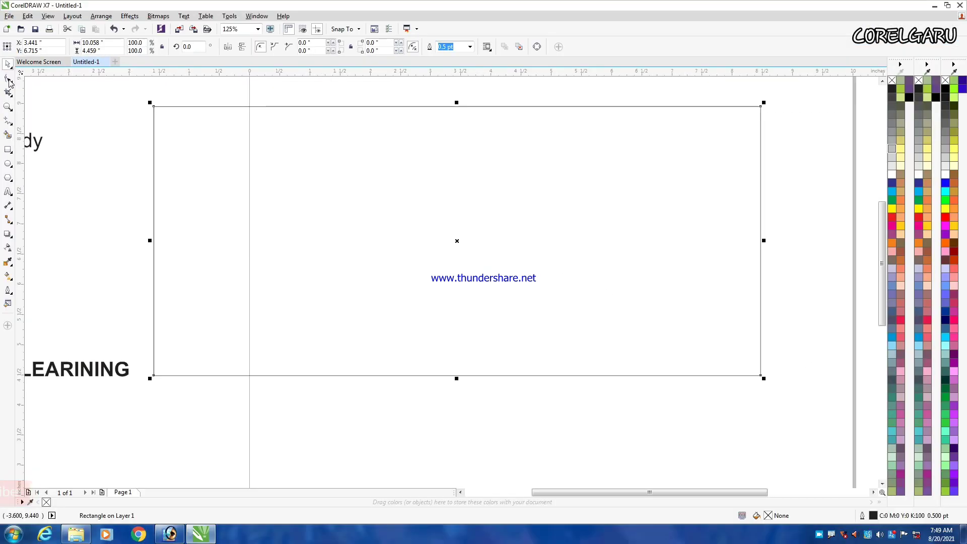
click(8, 79)
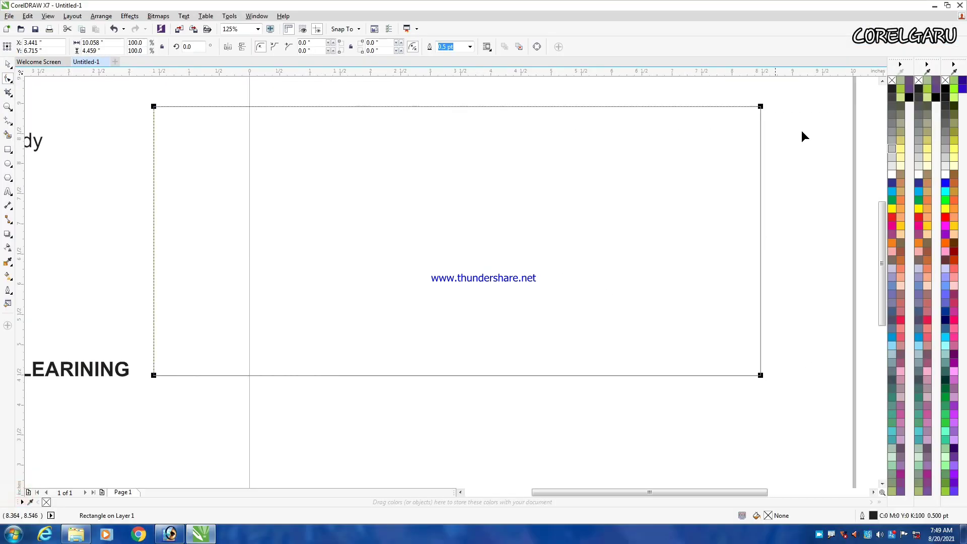
drag(761, 108, 514, 100)
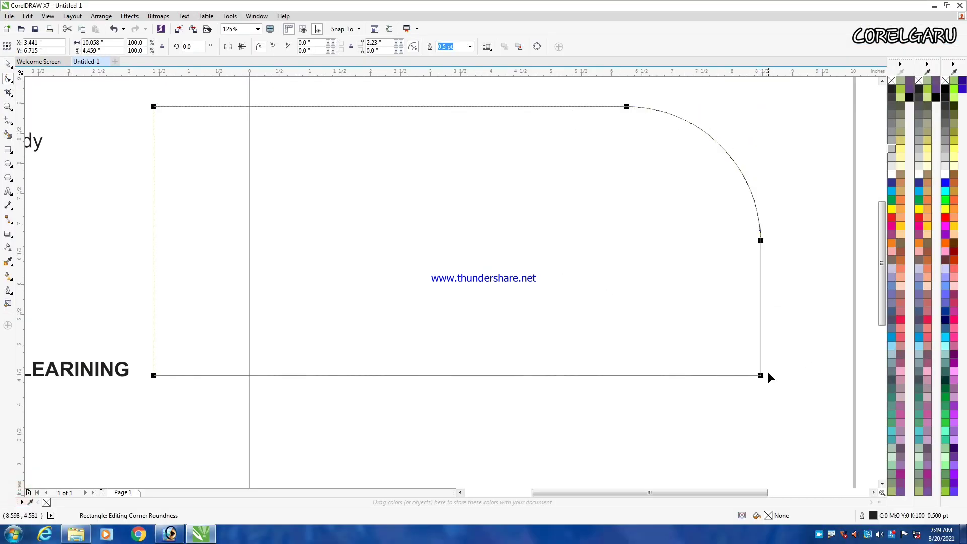
drag(761, 375, 785, 199)
scroll(663, 246, down, 2)
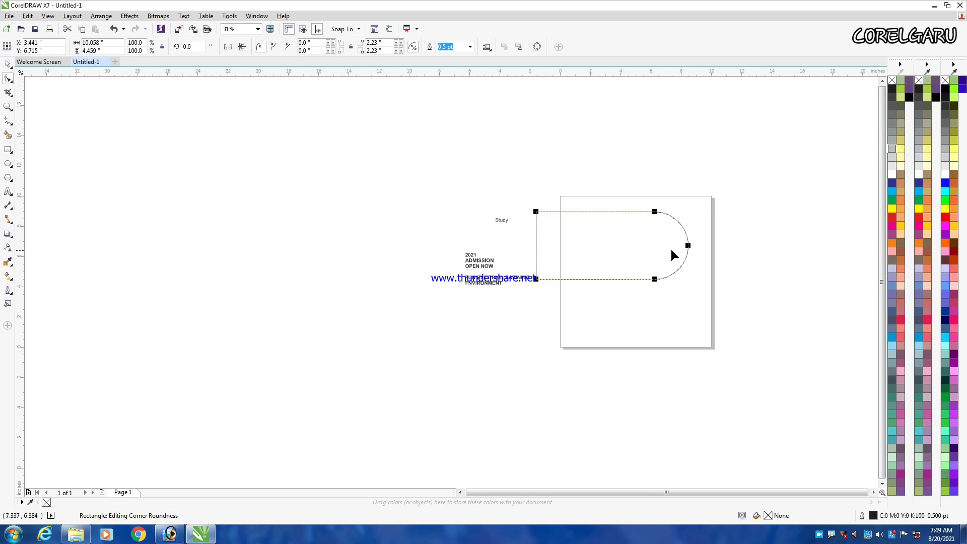
key(space)
scroll(676, 283, up, 1)
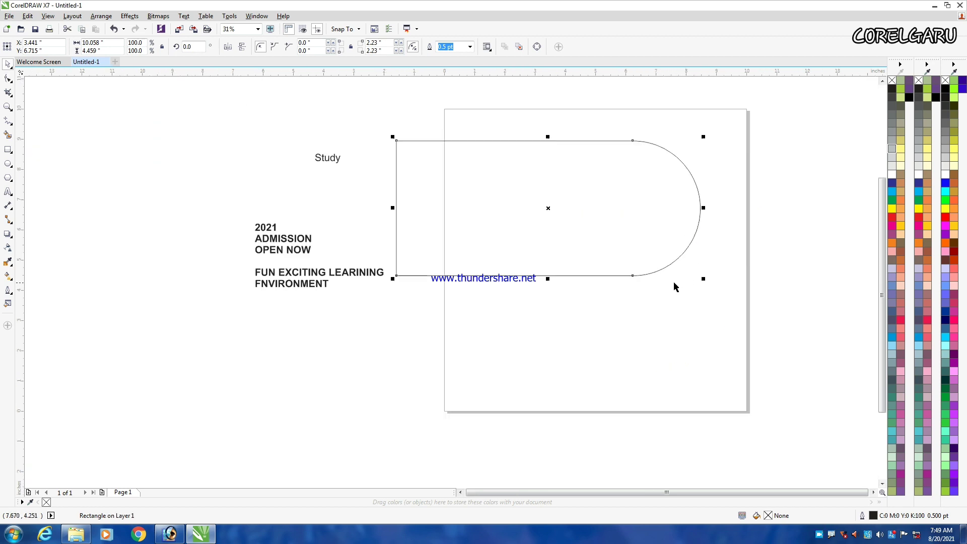
Step: Create a page-sized rectangle of 10 by 10 inches that exactly frames the page
click(225, 163)
double_click(8, 150)
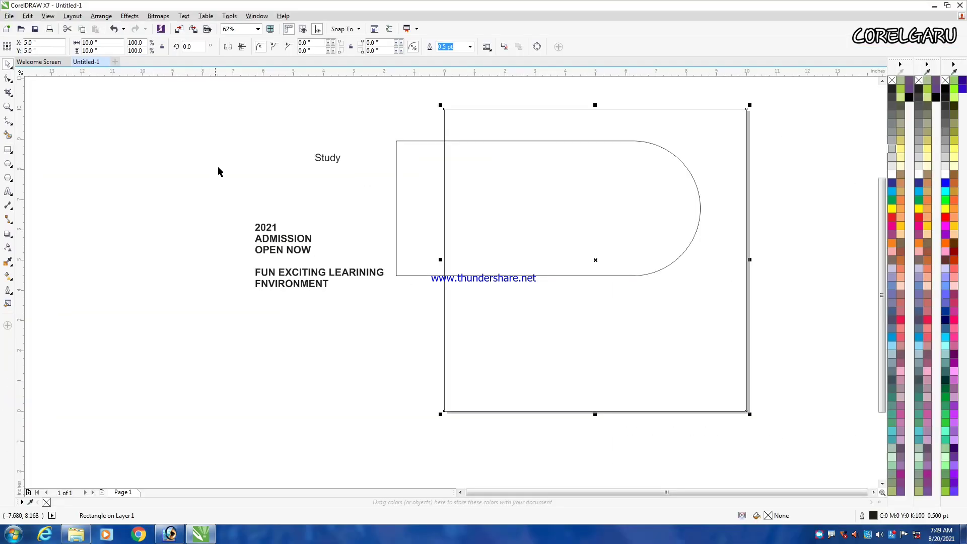
click(210, 158)
Step: Move all the text objects beside the page farther left, clear of the shapes
drag(171, 129, 395, 339)
drag(301, 250, 116, 233)
click(268, 174)
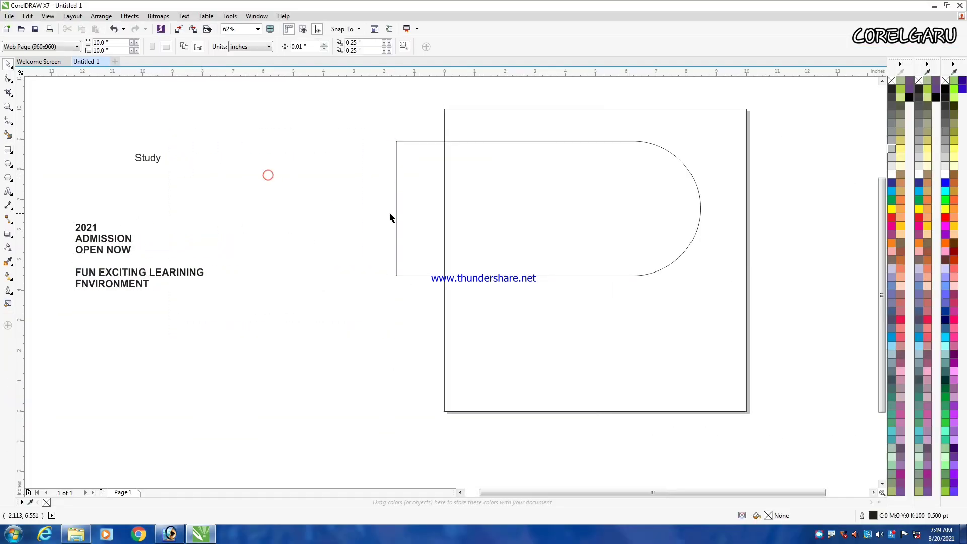
Step: Rotate the rounded shape counterclockwise by about 34 degrees and move it across the page's lower-left corner
click(415, 211)
drag(420, 231, 301, 262)
click(339, 264)
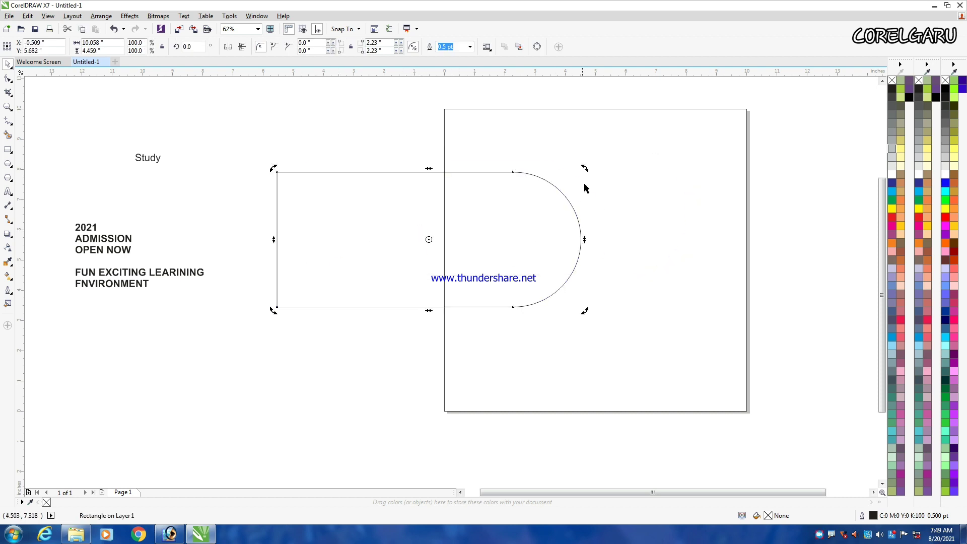
drag(585, 168, 459, 123)
click(360, 118)
drag(399, 281, 523, 364)
click(552, 315)
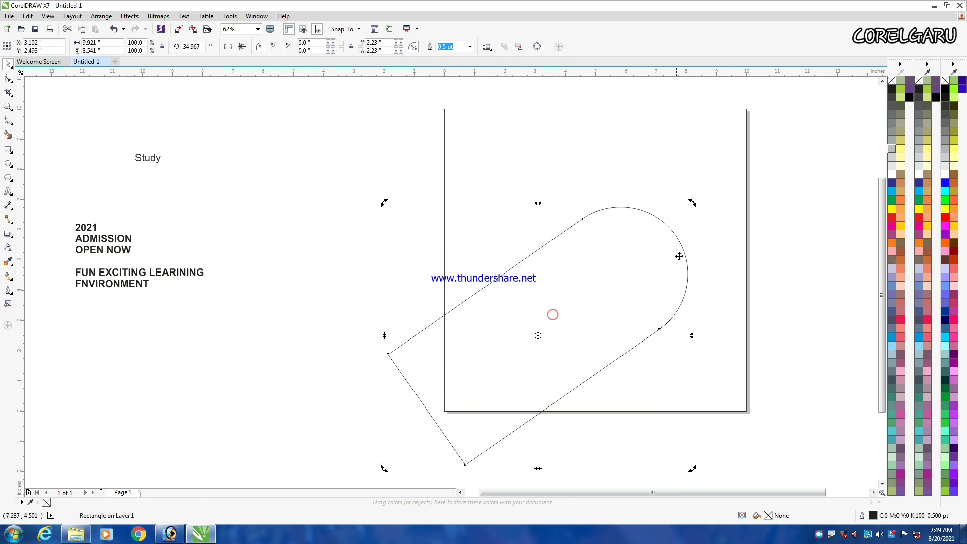
mouse_move(691, 206)
mouse_down()
mouse_move(656, 186)
mouse_move(690, 211)
mouse_up()
click(343, 169)
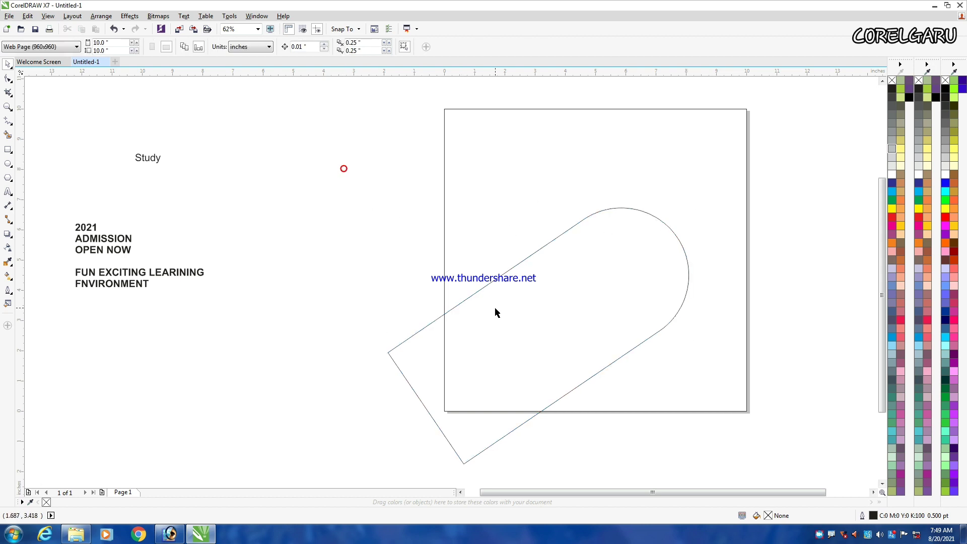
Step: Set the rounded shape's rotation angle to exactly 35 degrees
click(496, 309)
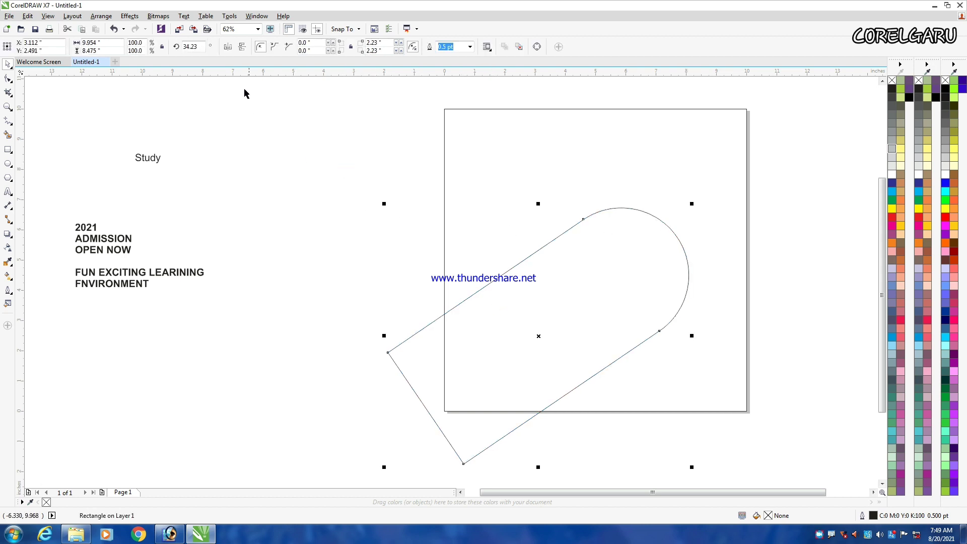
click(201, 47)
text(35)
key(Return)
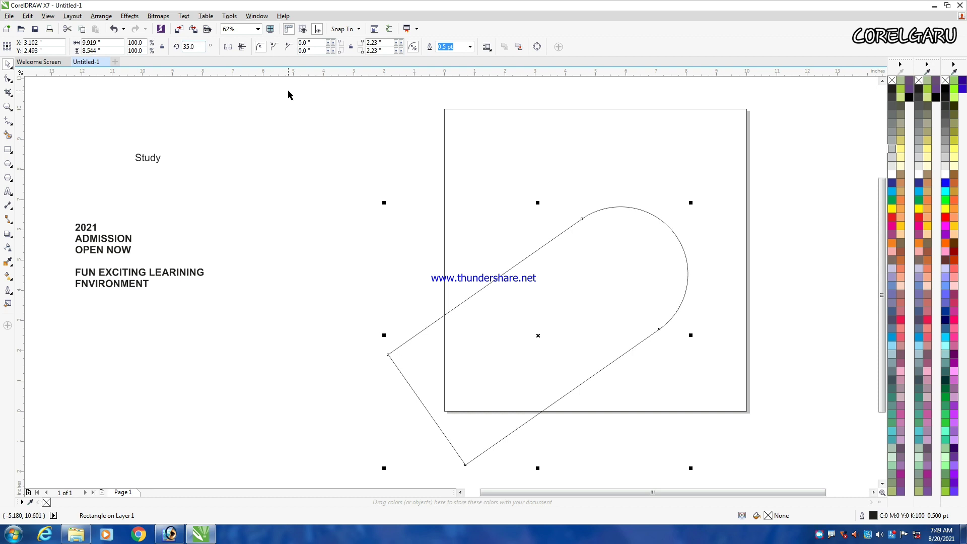
Step: Enlarge the rounded shape proportionally to about 16.85 by 14.52 inches and position its round end inside the page's right edge
scroll(387, 217, down, 2)
click(377, 190)
scroll(464, 239, up, 1)
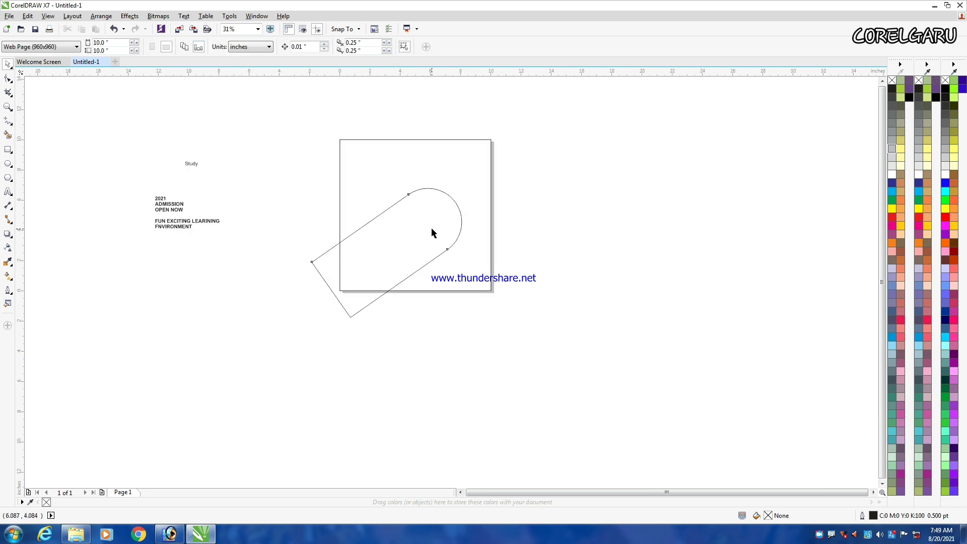
click(431, 229)
drag(464, 184, 488, 165)
drag(454, 213, 448, 200)
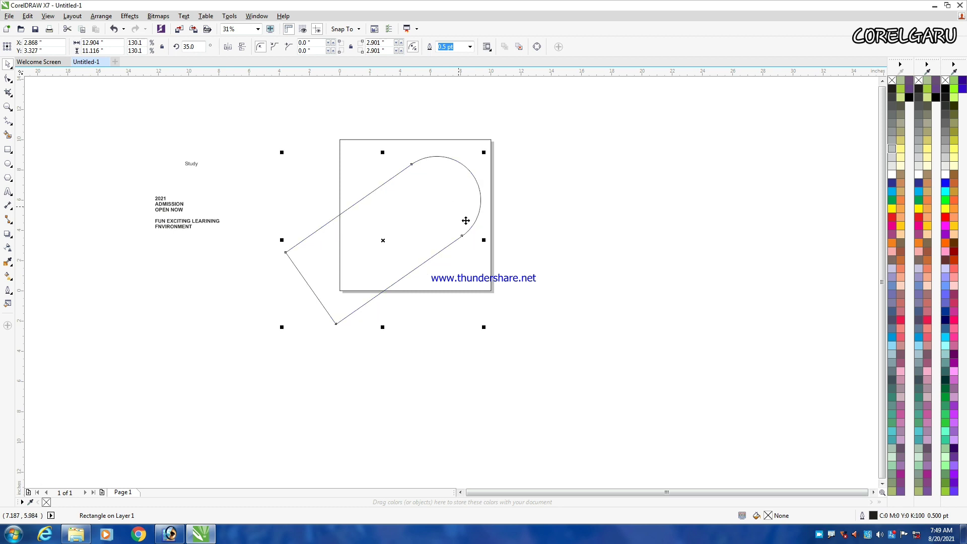
drag(484, 154, 545, 129)
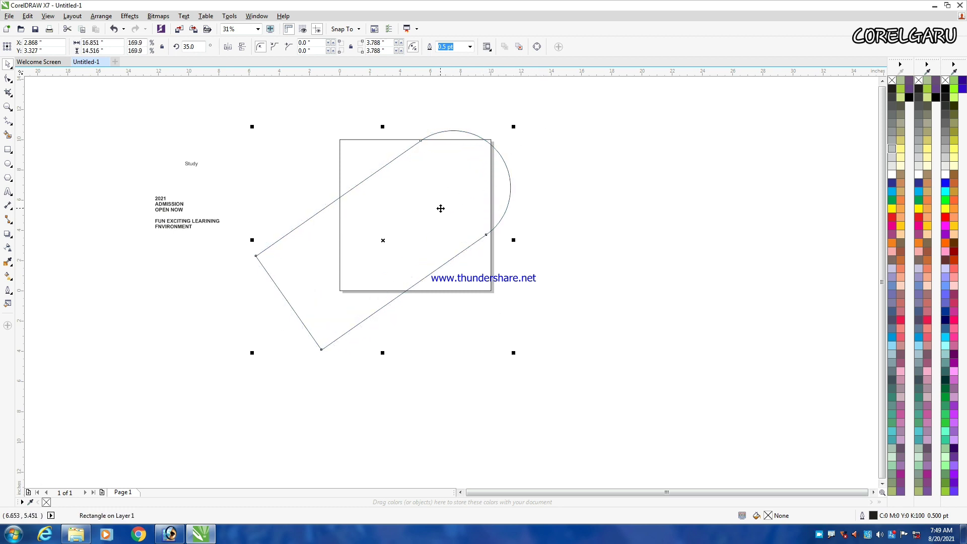
drag(439, 207, 419, 227)
scroll(444, 205, down, 2)
scroll(449, 197, up, 2)
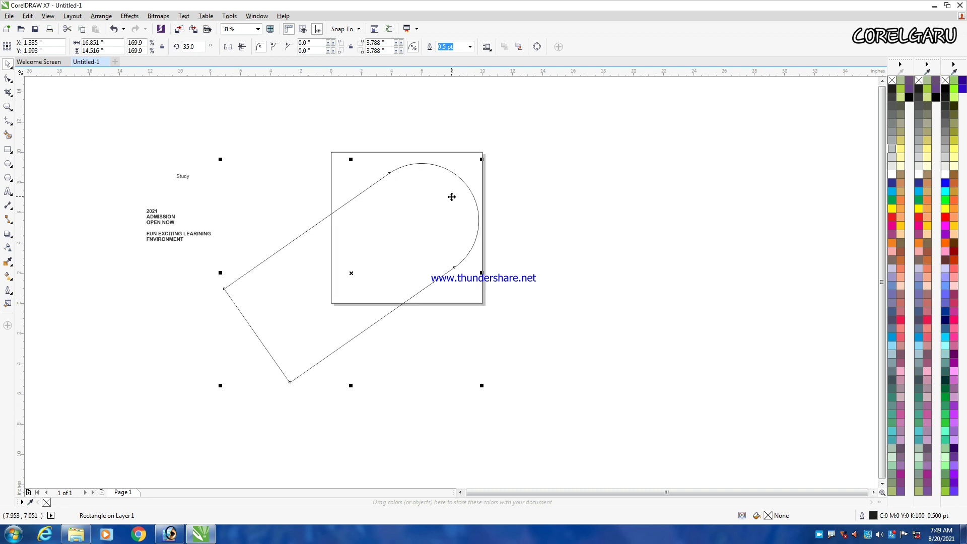
Step: Try to align the rounded shape with the page rectangle at their vertical centers
shift+click(344, 172)
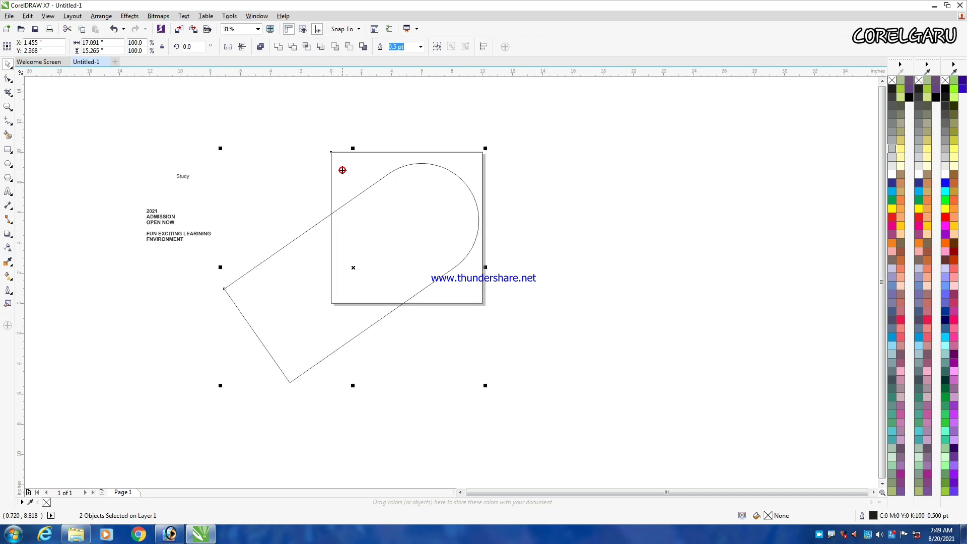
key(e)
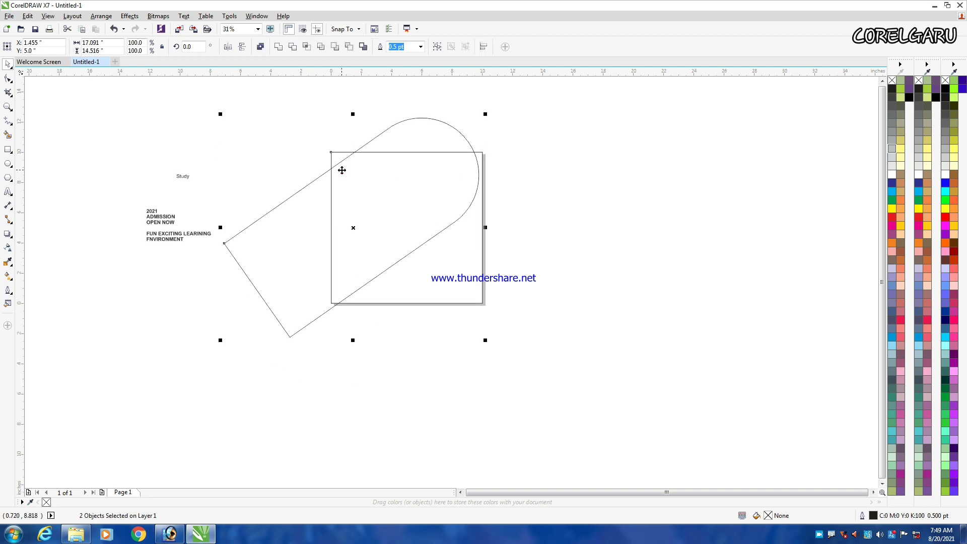
click(548, 166)
Step: Fill the rounded shape with a solid dark red, C20 M100 Y100 K19
scroll(498, 172, down, 1)
key(z)
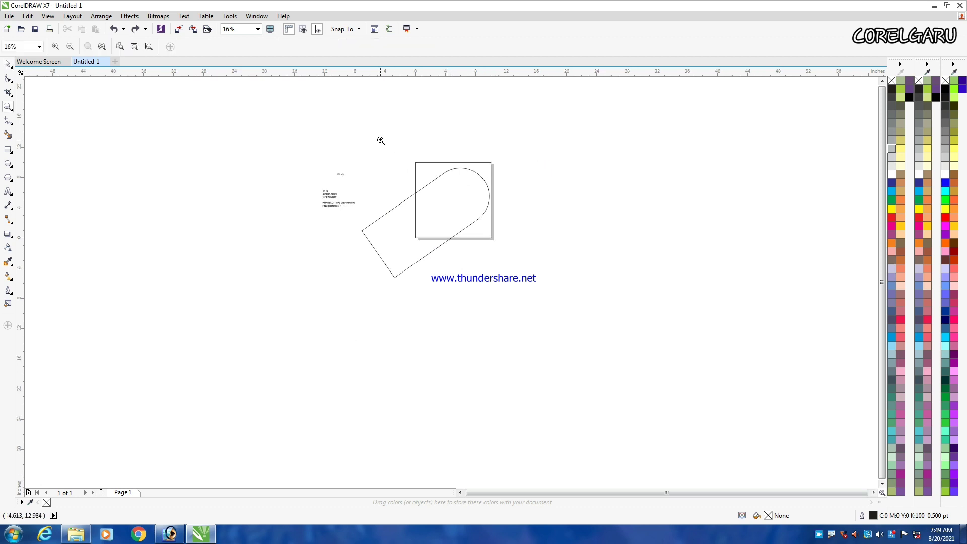
drag(381, 141, 522, 273)
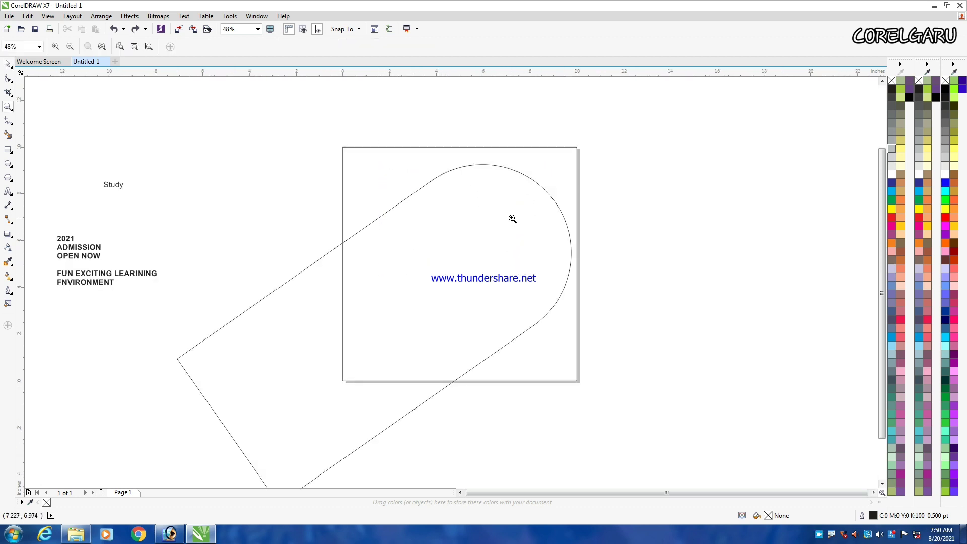
key(space)
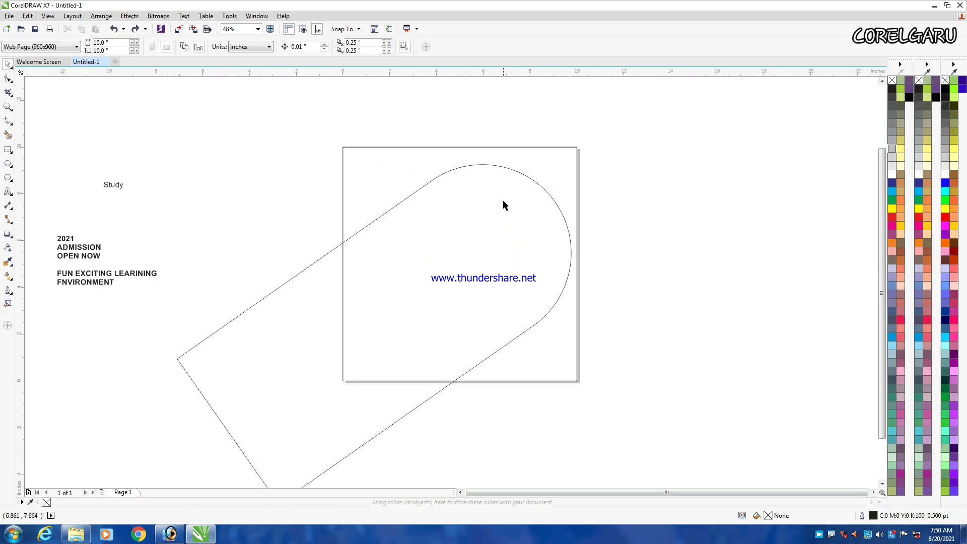
scroll(503, 203, down, 1)
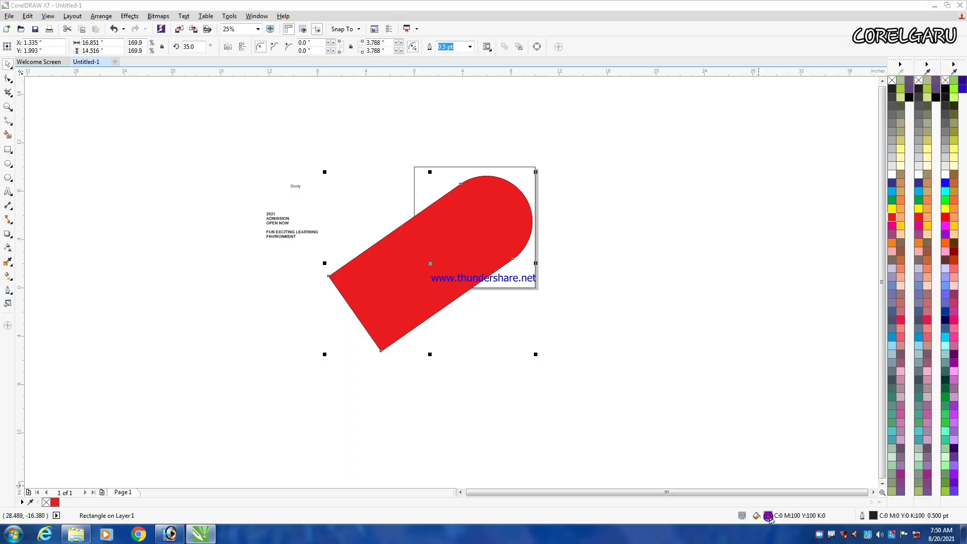
double_click(768, 515)
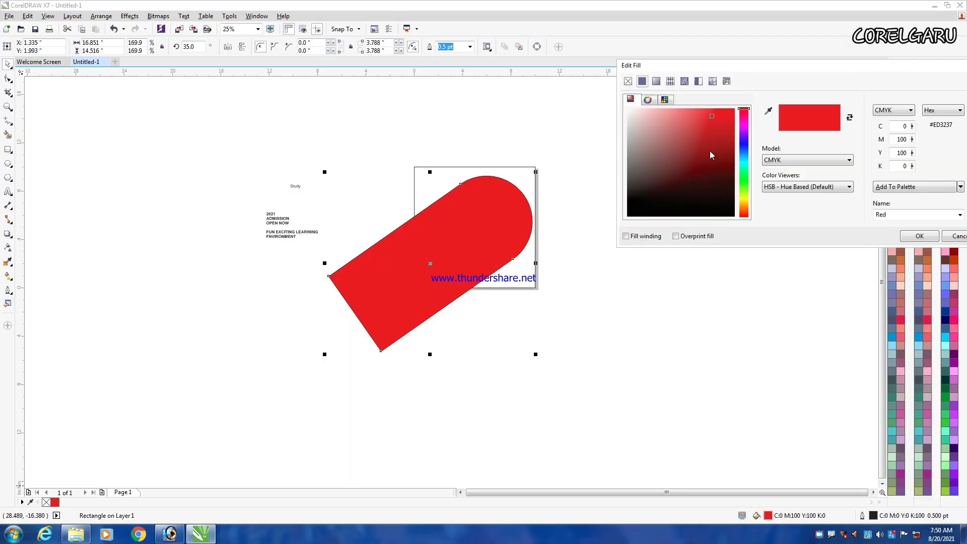
click(724, 143)
click(920, 236)
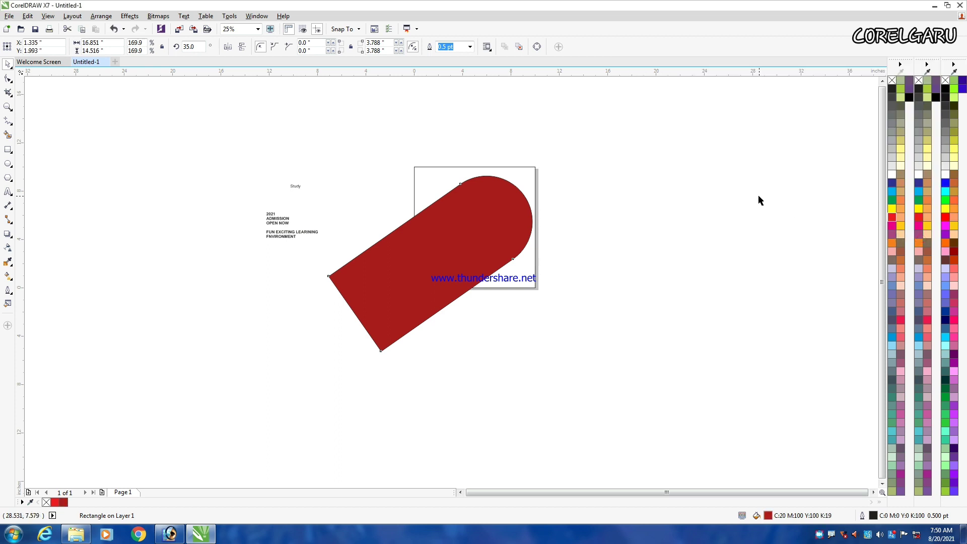
click(703, 166)
Step: Remove the outline from the dark red rounded shape
click(513, 199)
right_click(894, 83)
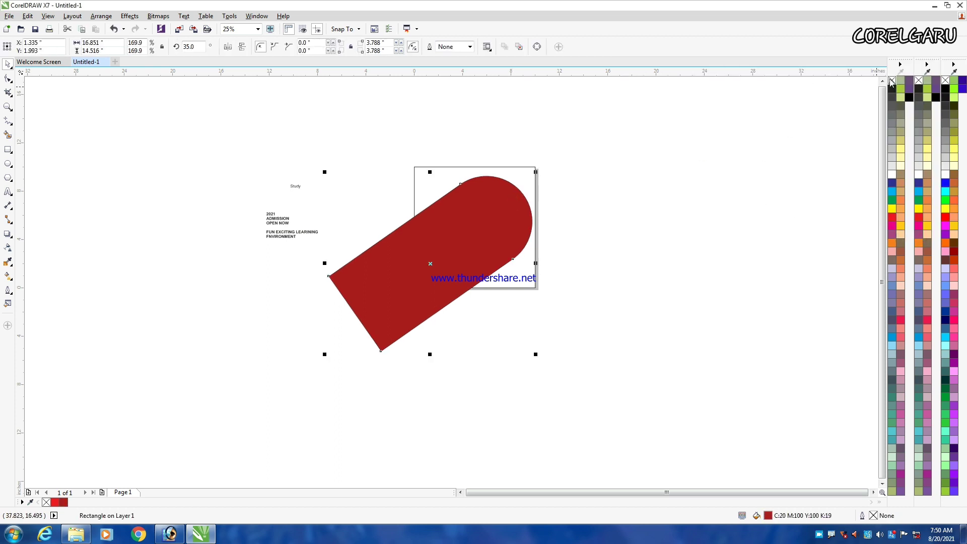
click(650, 182)
Step: PowerClip the dark red shape inside the page-sized rectangle
click(472, 218)
right_click(471, 218)
click(534, 226)
click(525, 175)
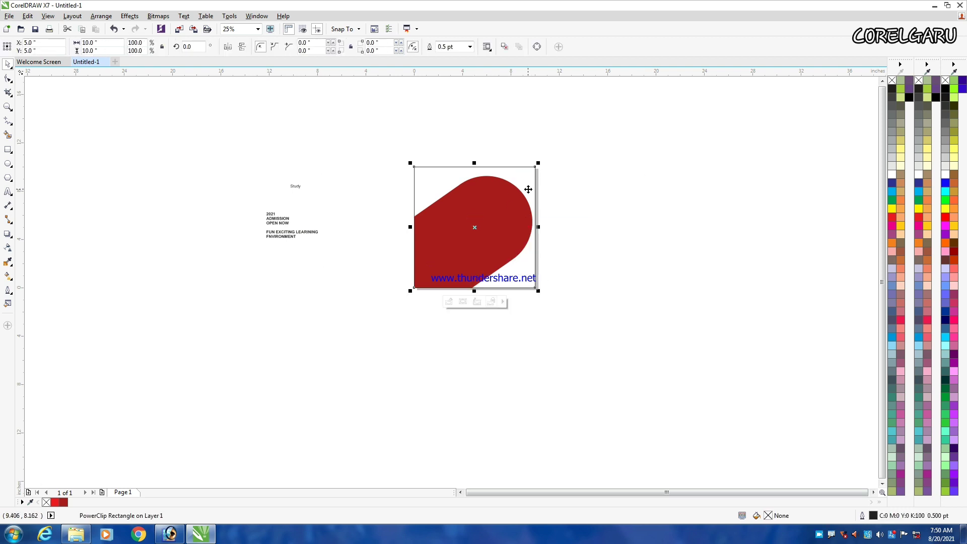
Step: Edit the PowerClip contents, draw a circle about 5.88 inches across and place it within the red shape's round end
scroll(528, 189, down, 1)
scroll(528, 217, up, 2)
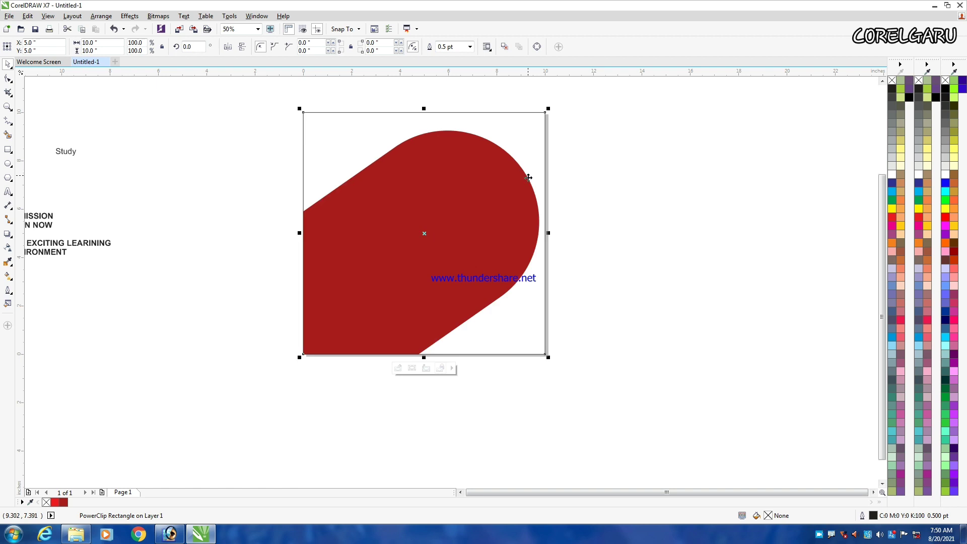
click(397, 368)
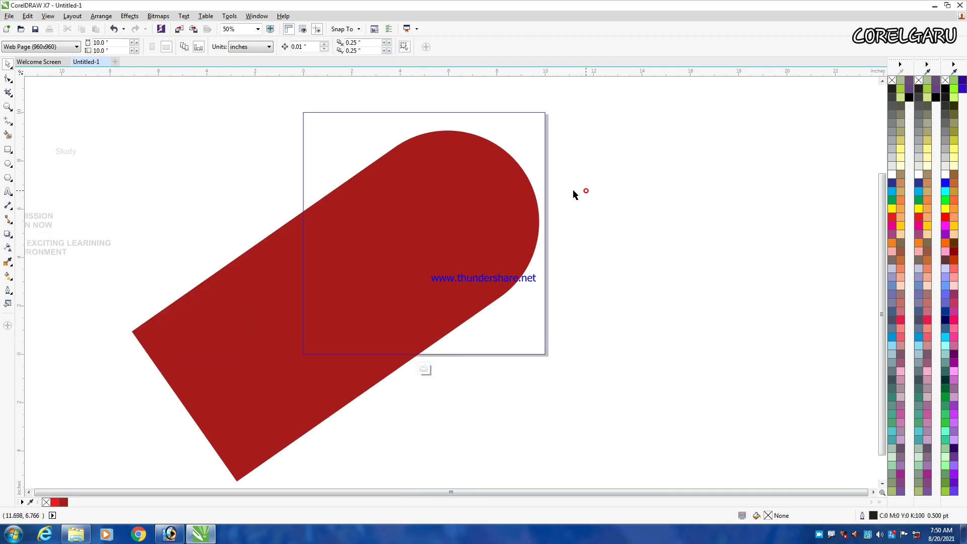
click(9, 166)
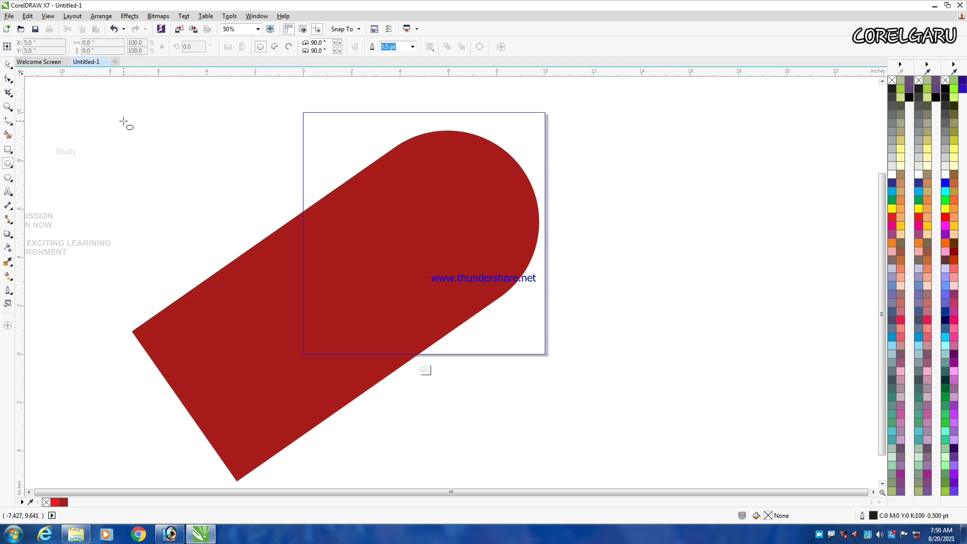
drag(125, 121, 266, 227)
key(space)
drag(198, 195, 452, 215)
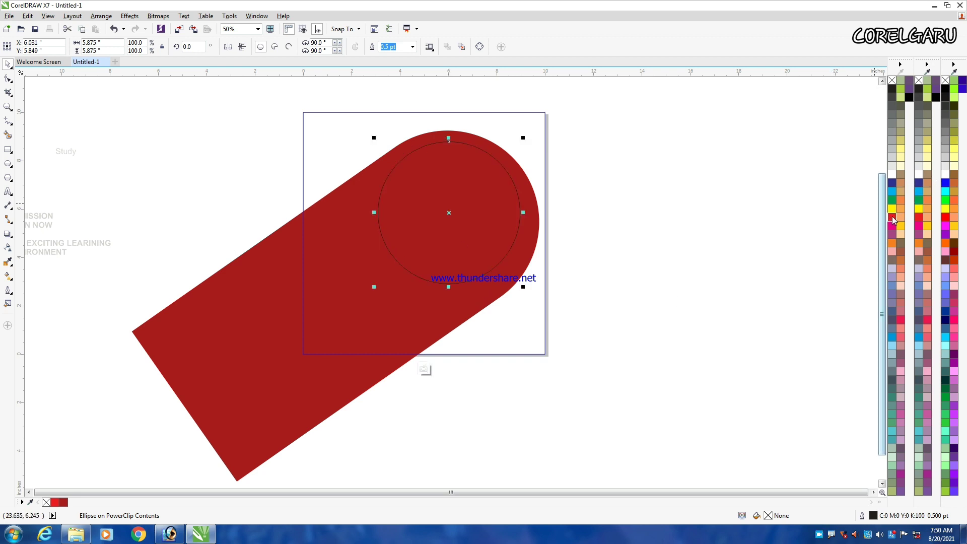
Step: Fill the circle with red, M100 Y100, and enlarge it from its centre to about 6.58 inches
click(892, 217)
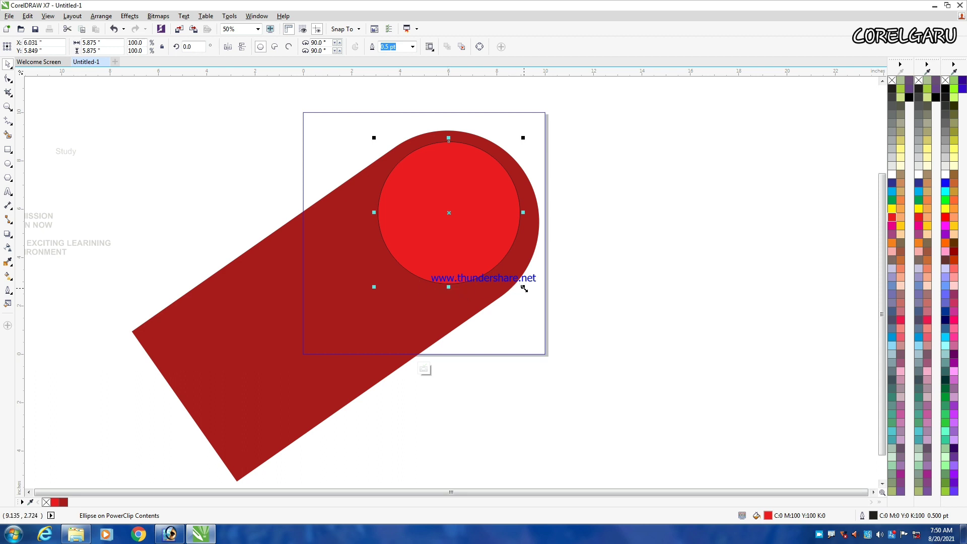
drag(525, 289, 532, 302)
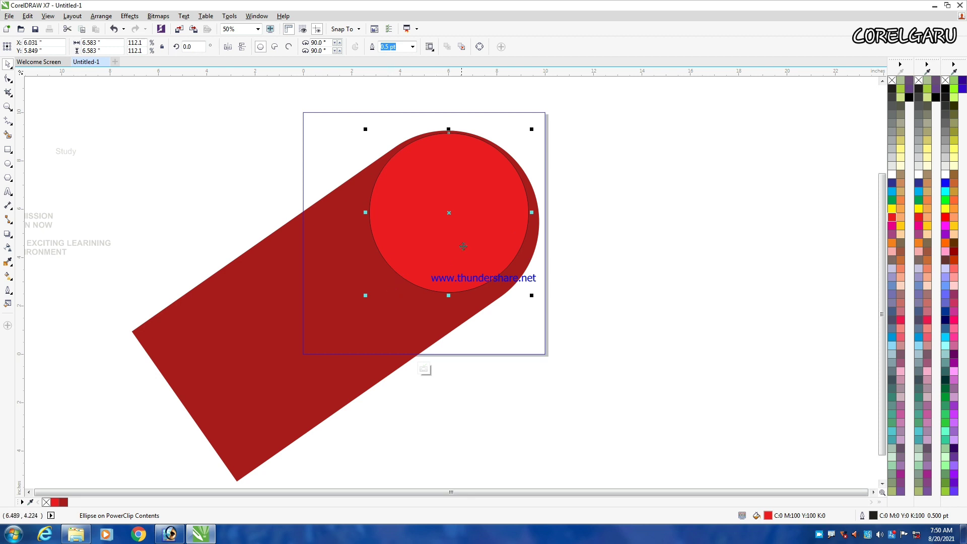
Step: Try to align the bright red circle's centre vertically with the dark red shape
shift+click(391, 318)
key(e)
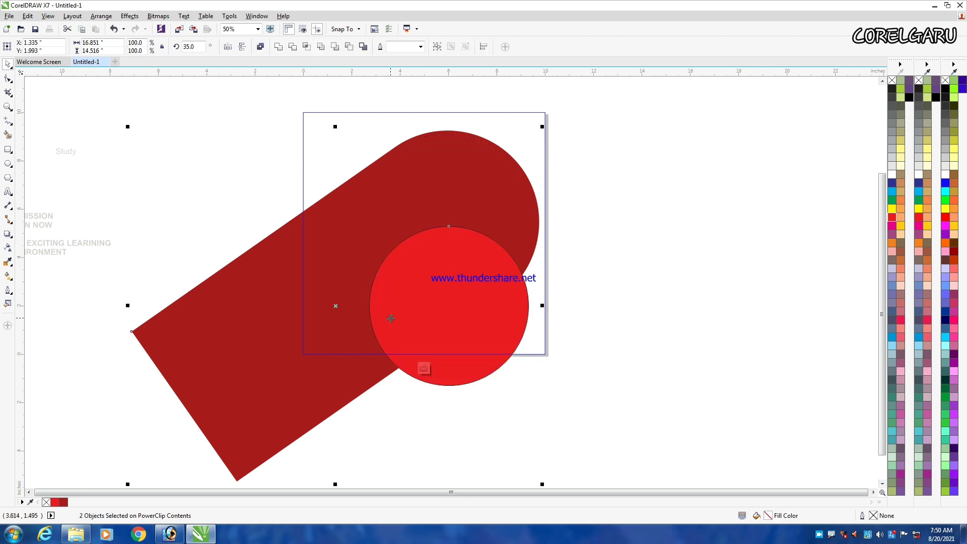
key(ctrl+z)
click(467, 221)
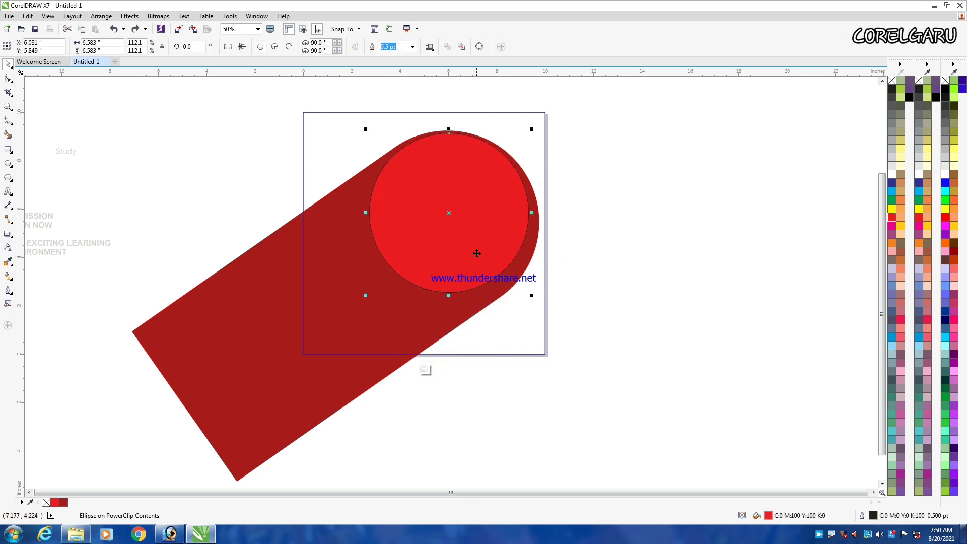
shift+click(345, 298)
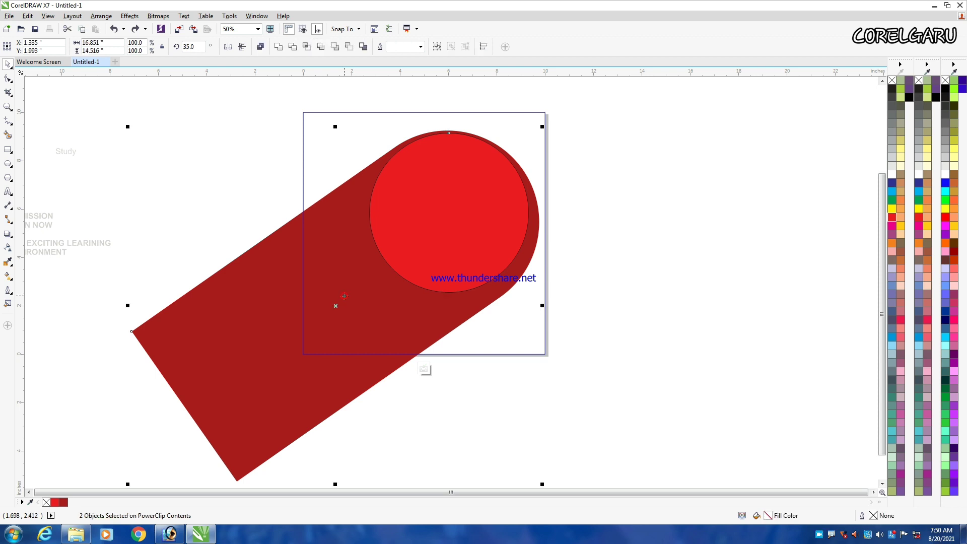
Step: Centre the bright red circle within the dark red shape's round end and remove its outline
click(449, 213)
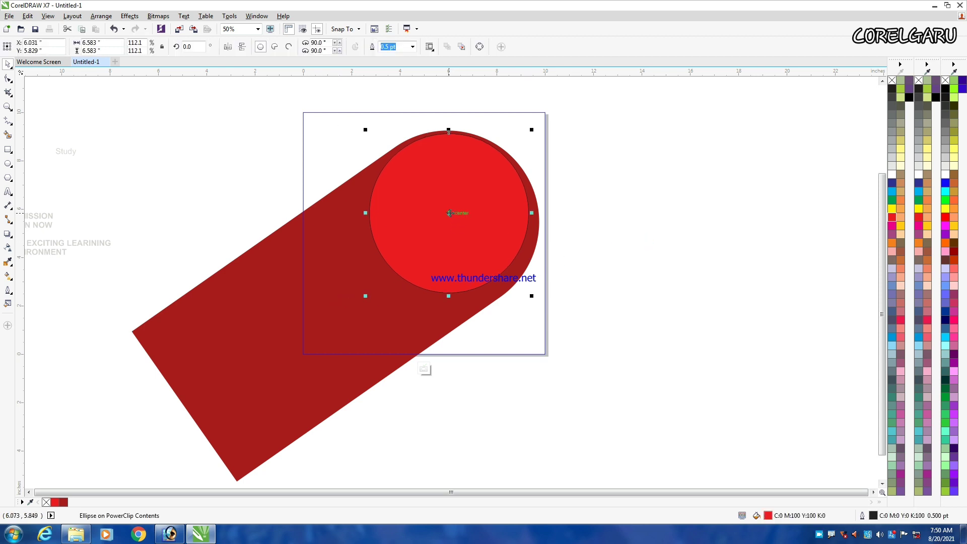
drag(449, 213, 448, 222)
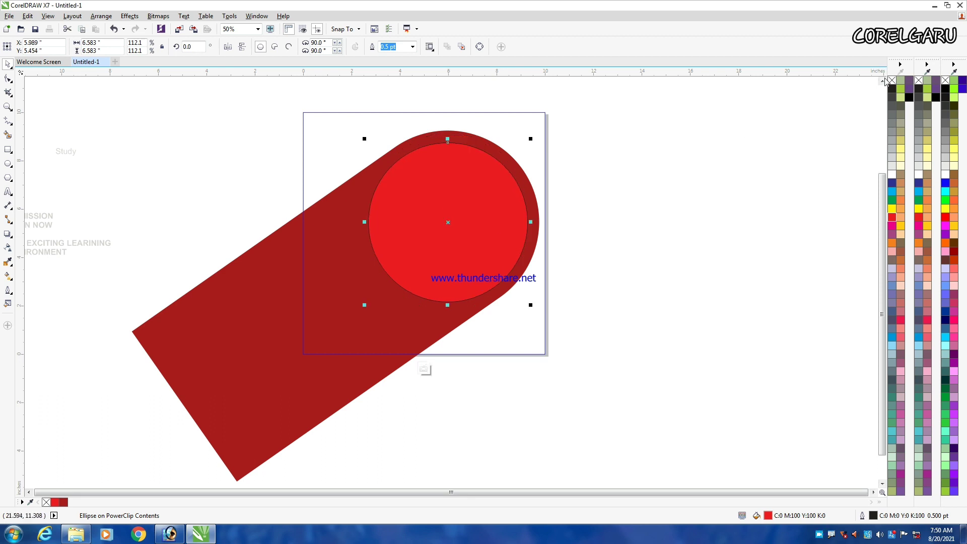
click(677, 155)
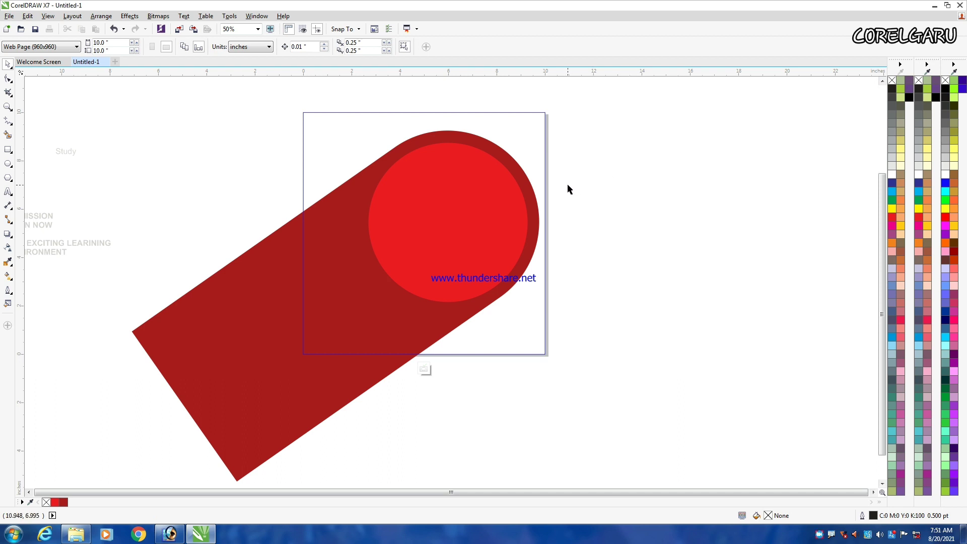
Step: Enlarge the bright red circle from its centre to about 7.54 inches so it fills the round end
click(462, 232)
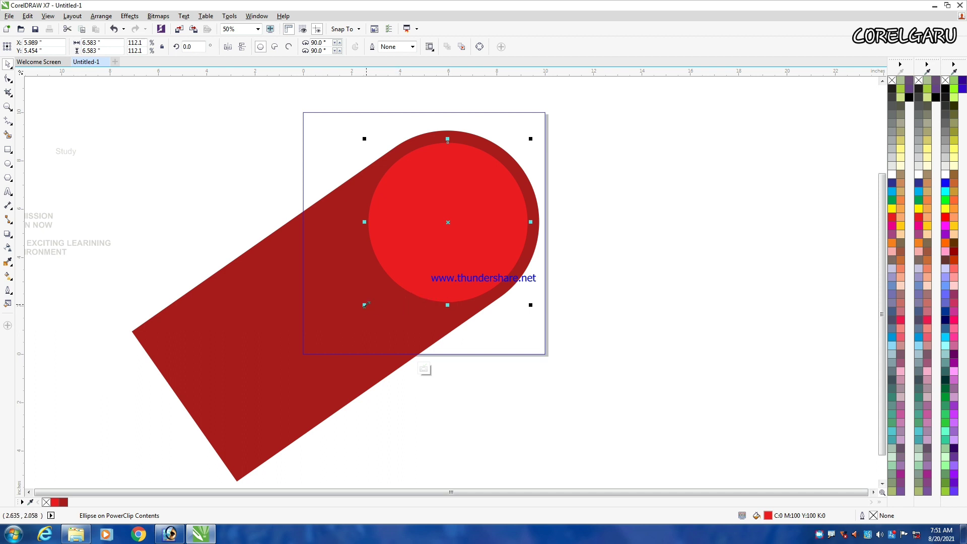
drag(366, 306, 354, 317)
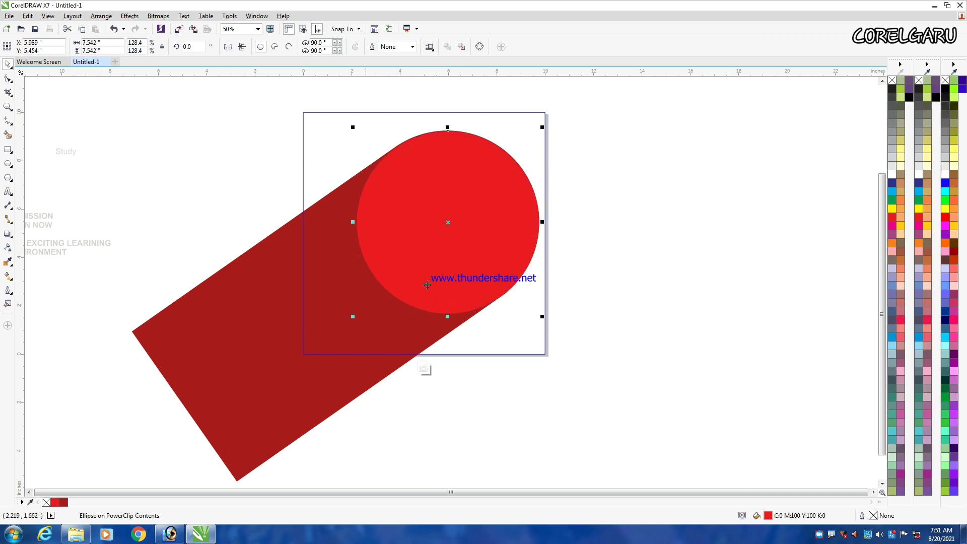
click(633, 184)
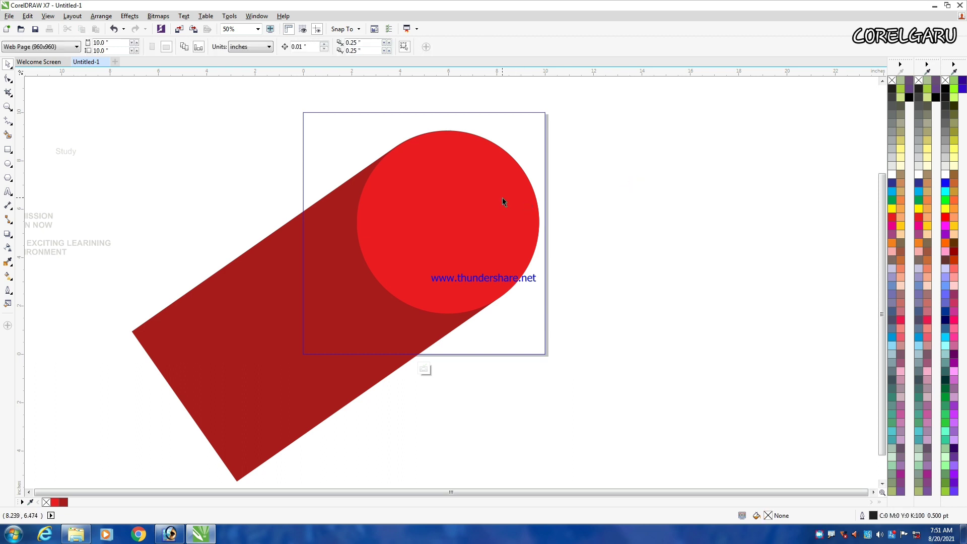
Step: Duplicate the bright red circle concentrically at about 6.42 inches, with no fill and a white outline
click(473, 185)
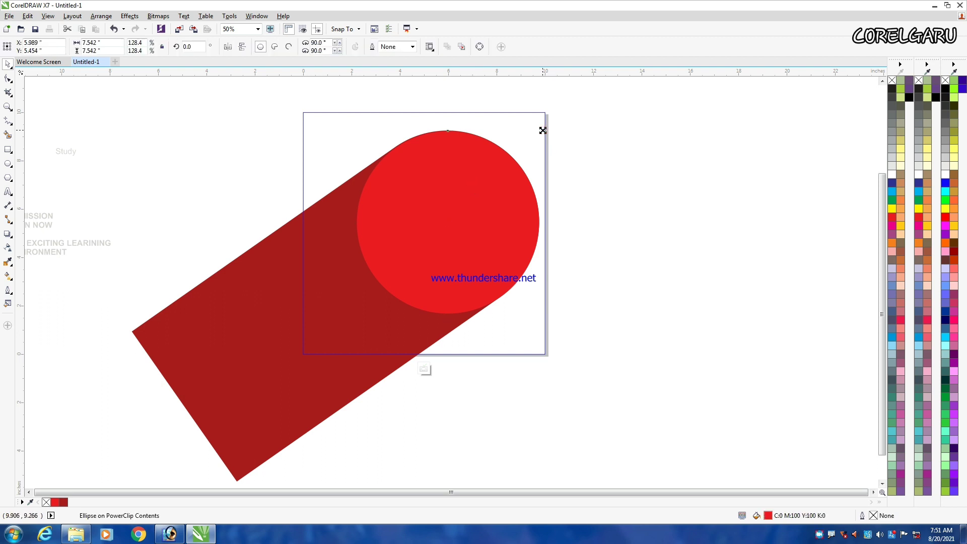
drag(543, 131, 539, 143)
right_click(539, 143)
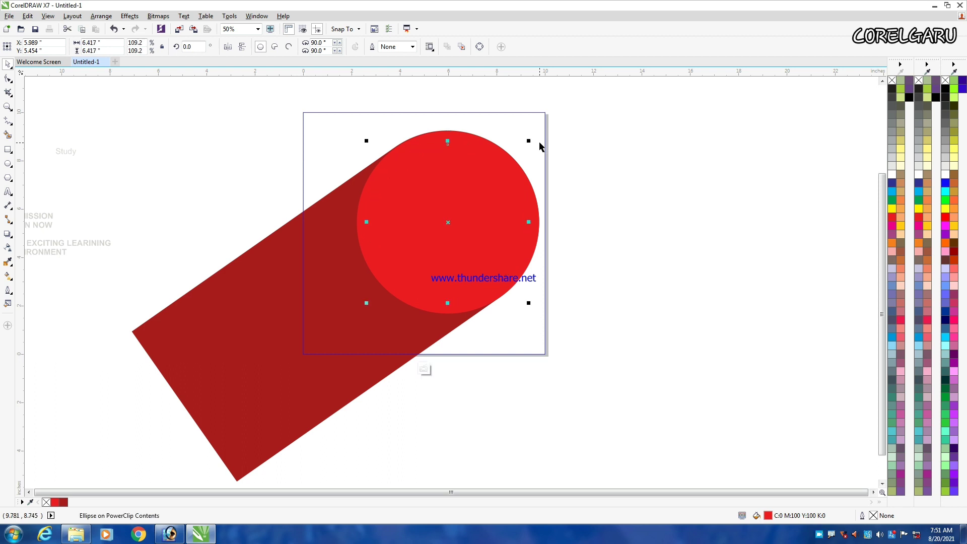
click(892, 88)
click(892, 80)
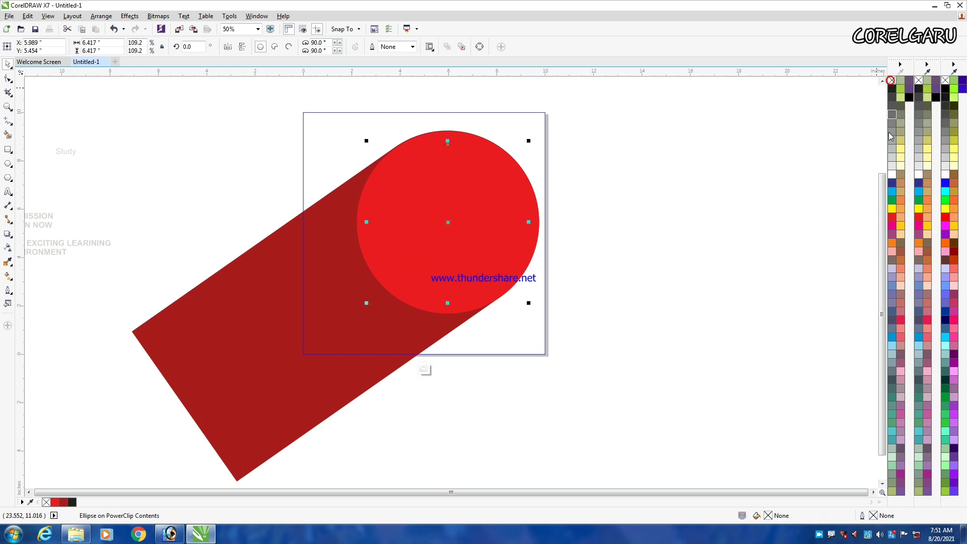
right_click(892, 172)
click(702, 149)
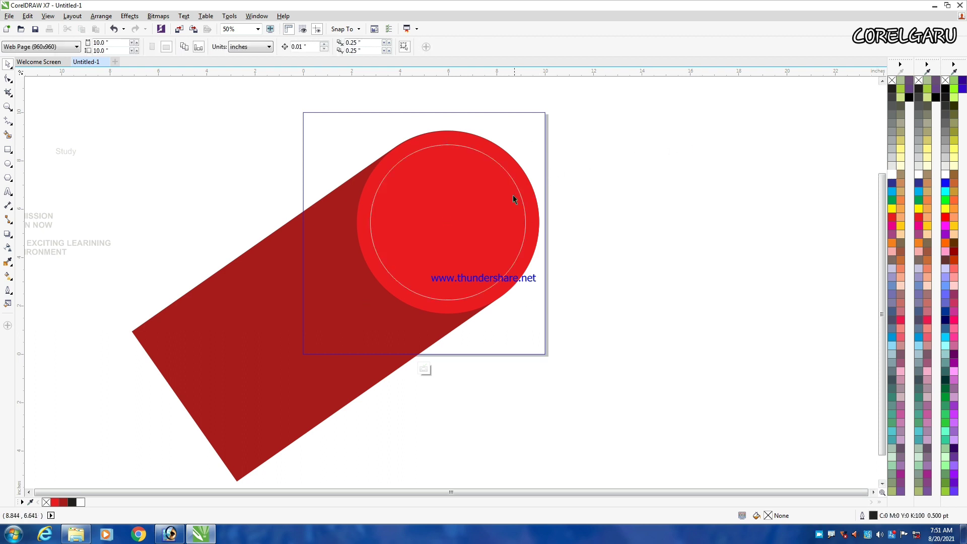
Step: Duplicate the white ring concentrically at about 5.38 inches and fill the copy with white
click(488, 208)
drag(528, 141, 535, 153)
right_click(535, 154)
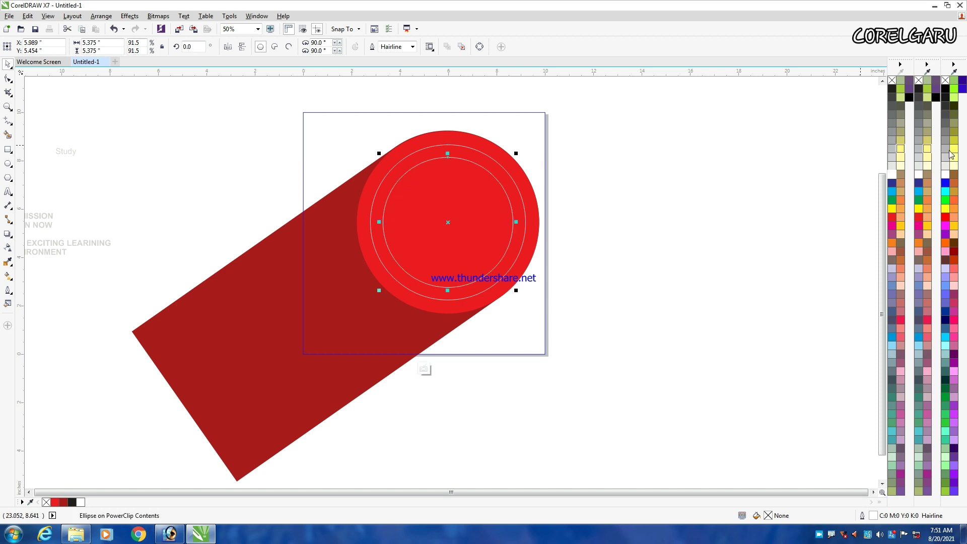
click(894, 175)
click(735, 149)
Step: Set the outline width of the white ring around the white disc to 1.5 pt
click(449, 144)
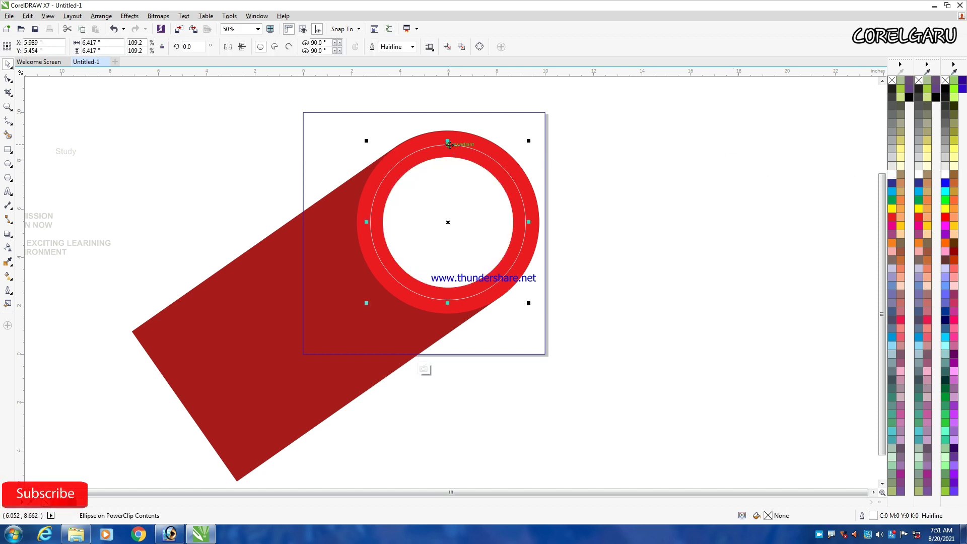
key(F12)
click(418, 200)
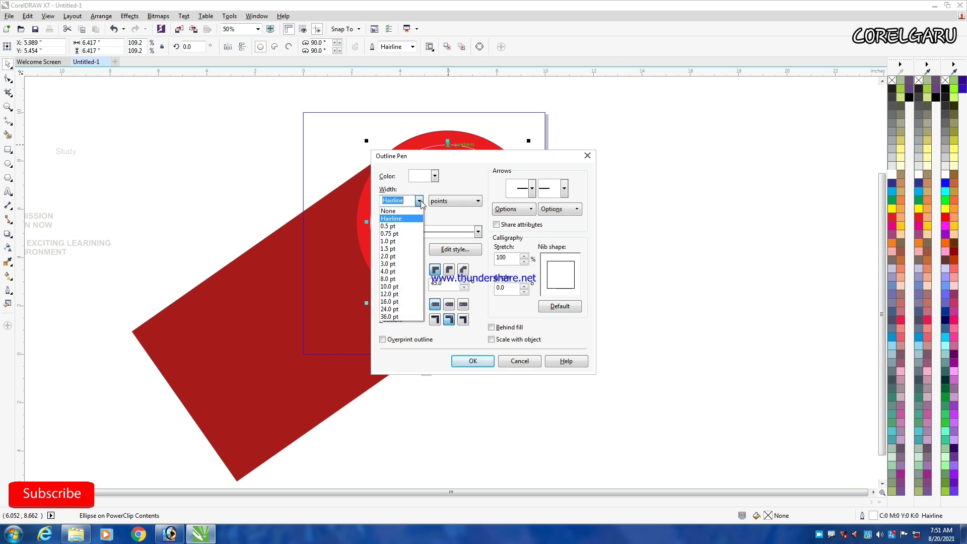
click(398, 248)
click(483, 361)
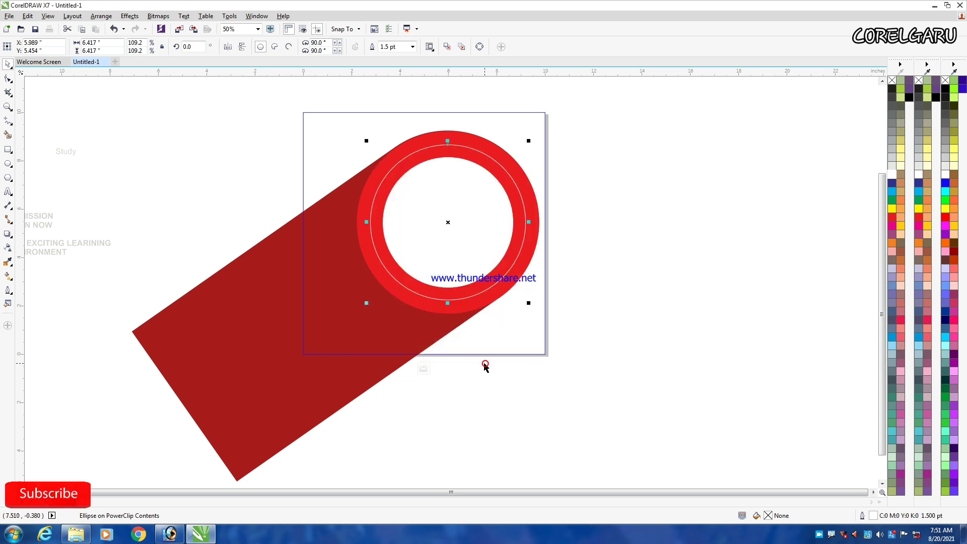
click(597, 211)
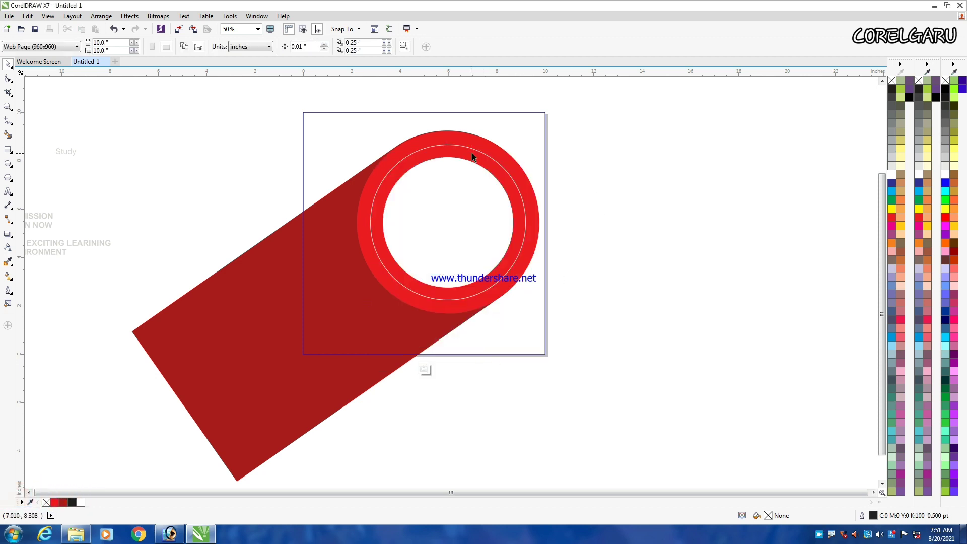
Step: Duplicate the bright red circle concentrically at about 8.02 inches and send the copy to the back
click(436, 131)
mouse_move(544, 318)
mouse_down()
mouse_move(559, 328)
mouse_move(550, 324)
mouse_up()
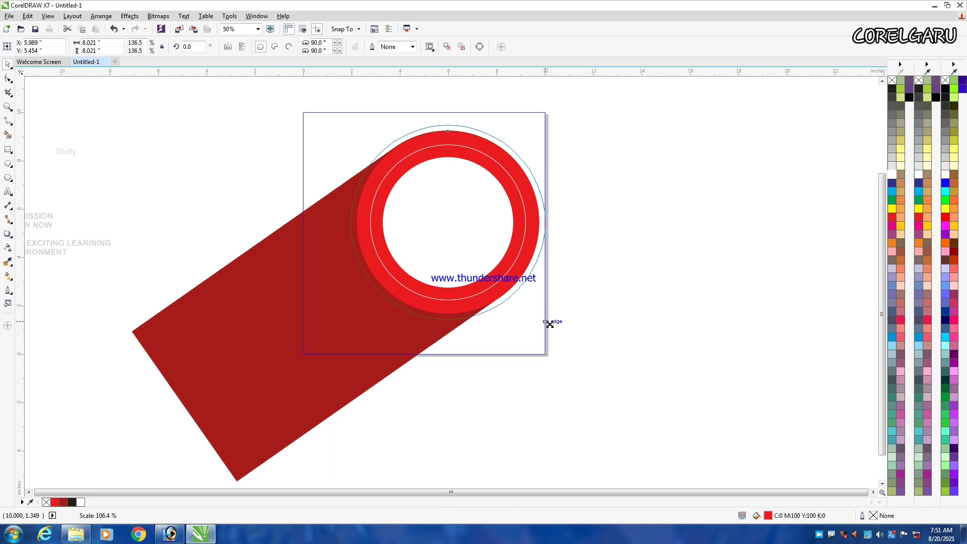
drag(549, 325, 557, 335)
drag(552, 334, 549, 333)
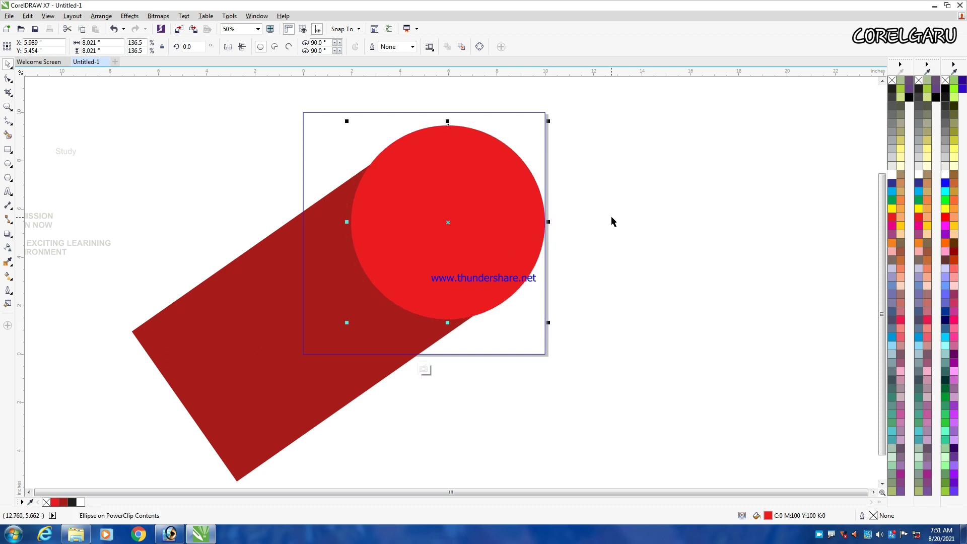
key(shift+Page_Down)
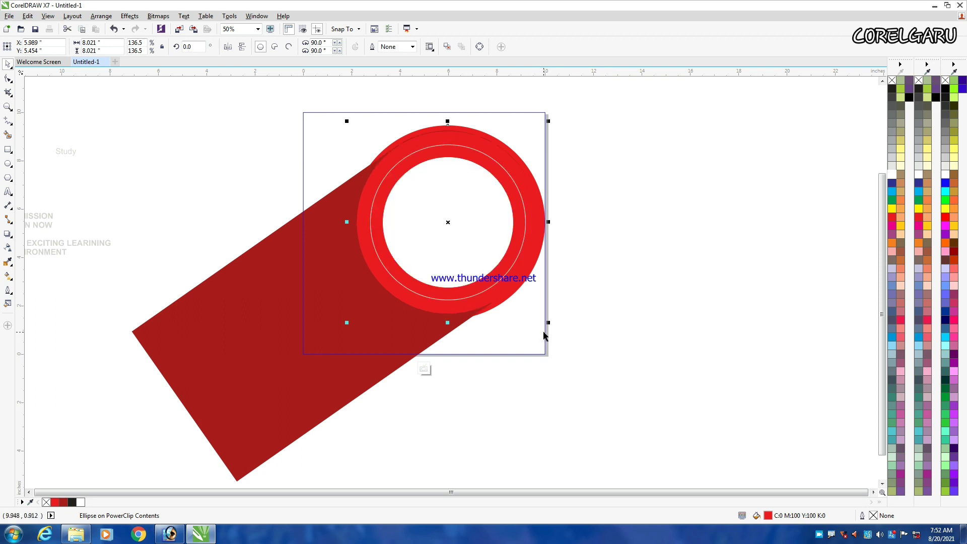
Step: Remove the fill of the largest circle and give it a black outline
click(892, 81)
right_click(892, 89)
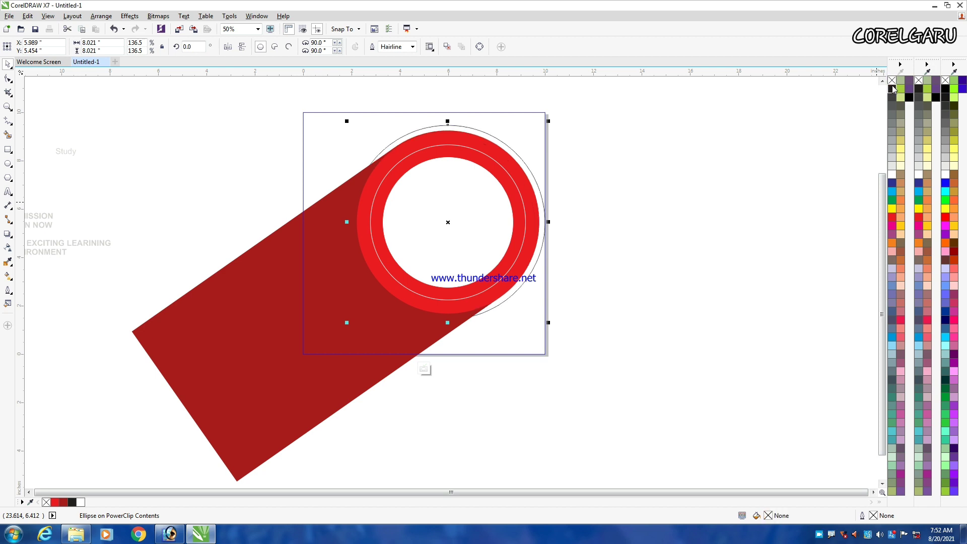
click(714, 168)
Step: Select all five objects in the PowerClip and nudge them slightly left to X 1.225, Y 2.15 inches
scroll(448, 179, down, 2)
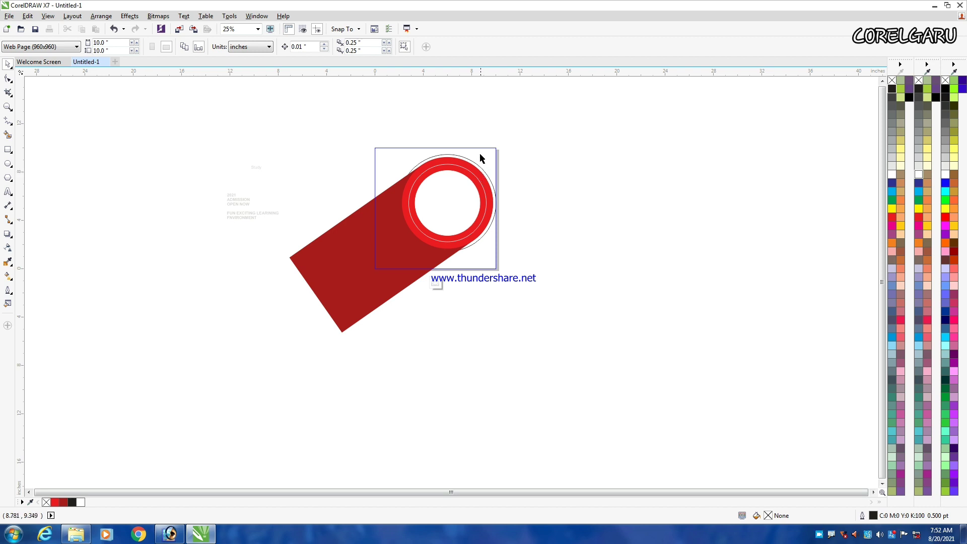
drag(259, 137, 527, 373)
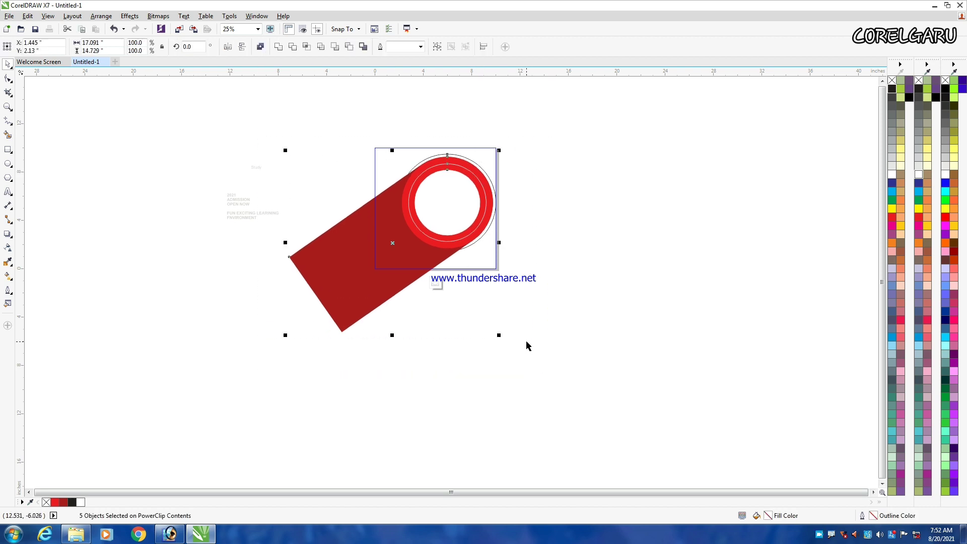
key(Up)
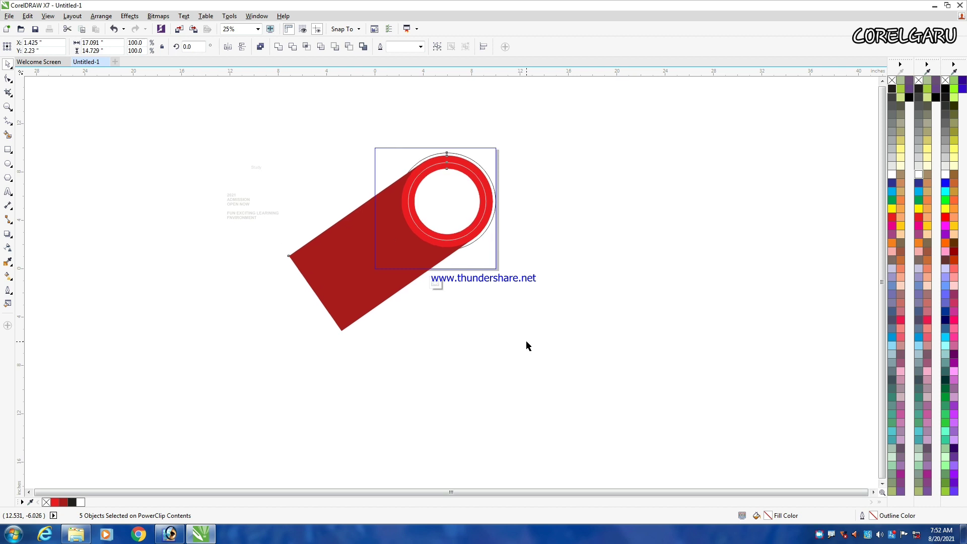
key(Left)
key(Left)
key(Right)
key(Right)
key(Right)
key(Right)
key(Right)
key(Right)
key(Right)
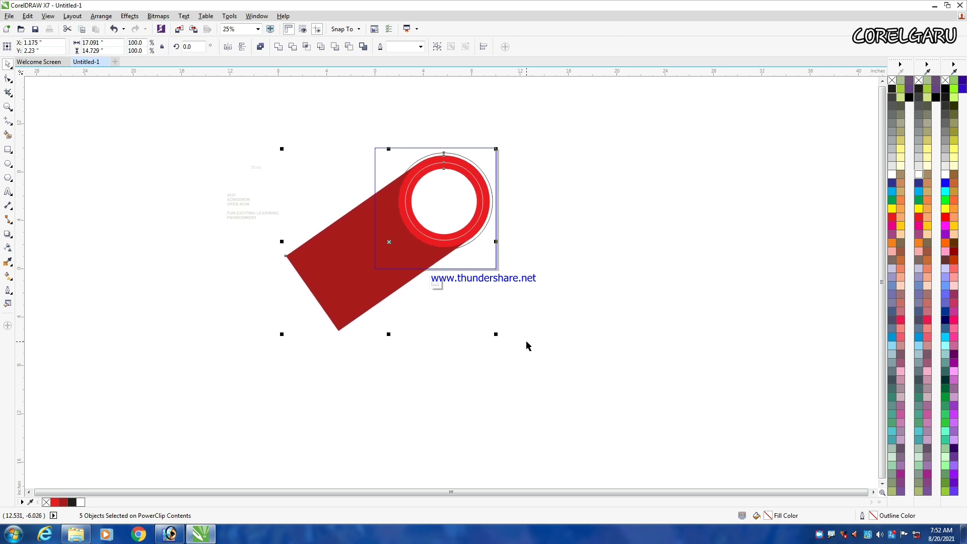
key(Down)
key(Down)
key(Down)
key(Down)
key(Down)
key(Down)
key(Down)
key(Down)
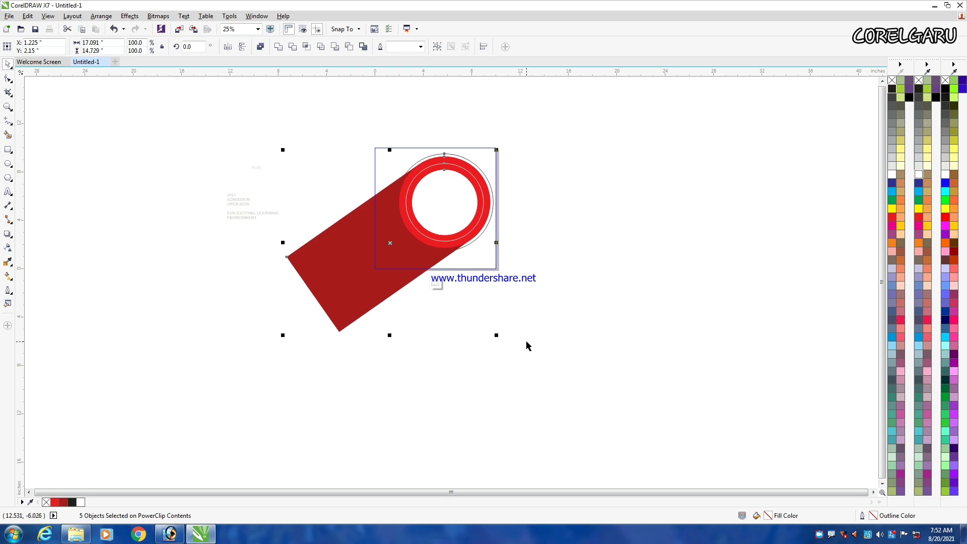
click(598, 224)
Step: Enlarge the outermost unfilled circle from its centre to about 8.27 inches
scroll(468, 161, up, 2)
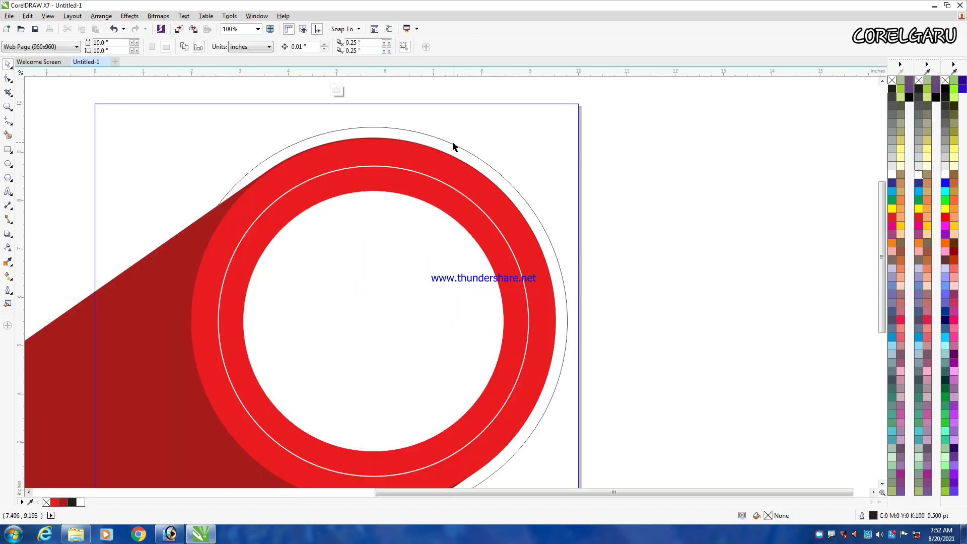
click(453, 148)
scroll(472, 142, down, 1)
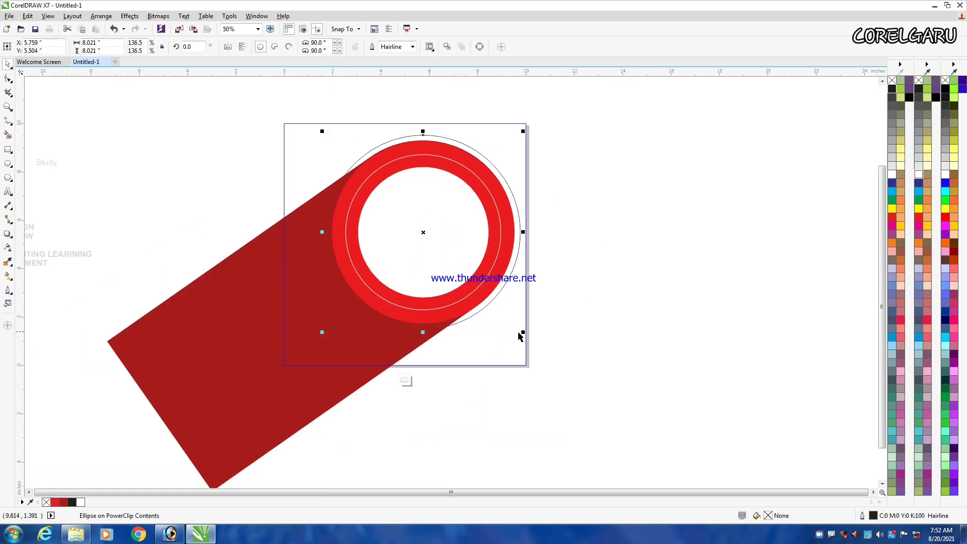
drag(523, 333, 527, 336)
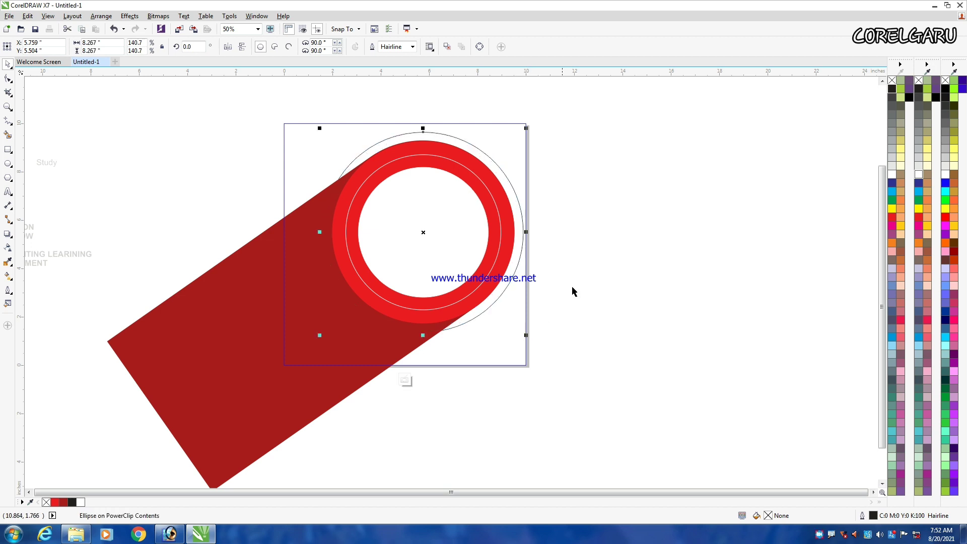
click(582, 258)
Step: Give the outermost unfilled circle a golden yellow 4.0 pt outline and finish editing the PowerClip
click(419, 136)
right_click(901, 227)
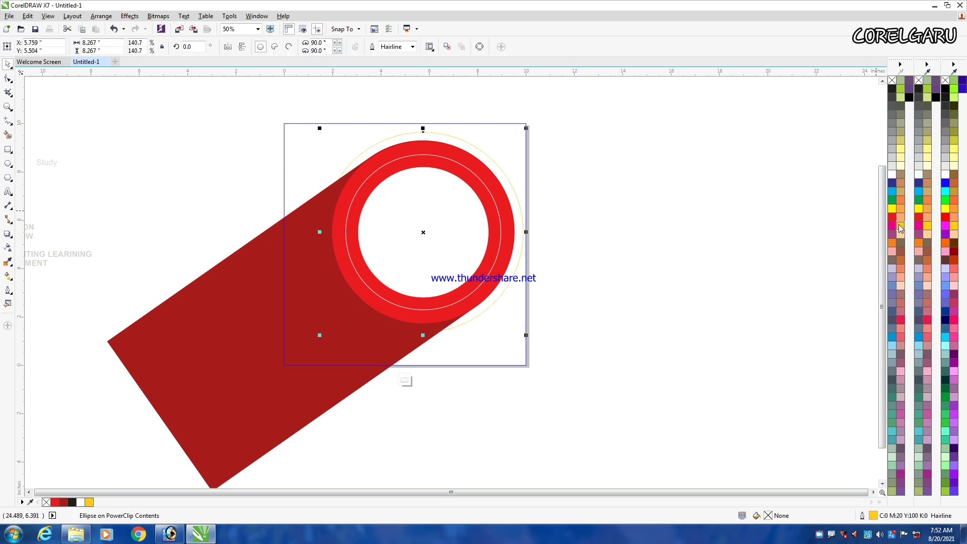
key(F12)
click(420, 202)
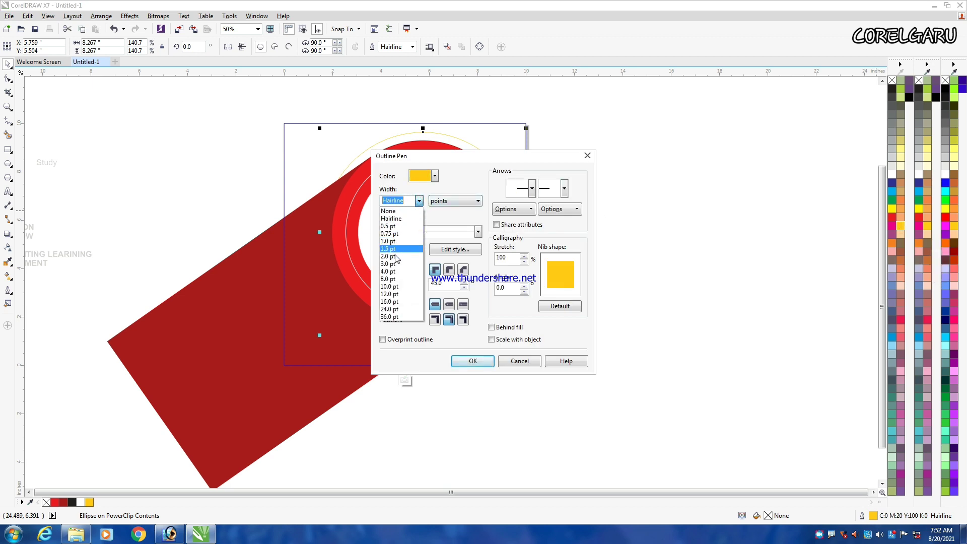
click(389, 273)
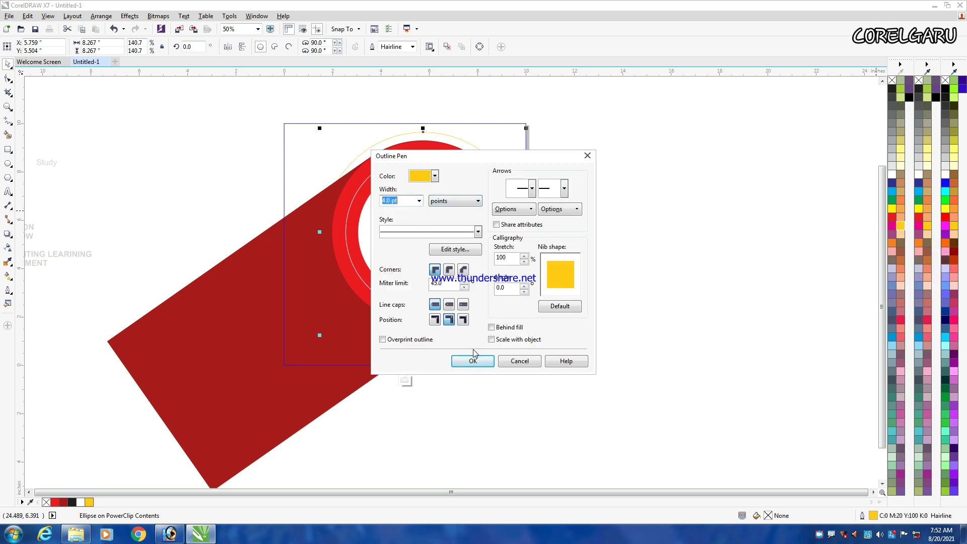
click(472, 361)
click(595, 180)
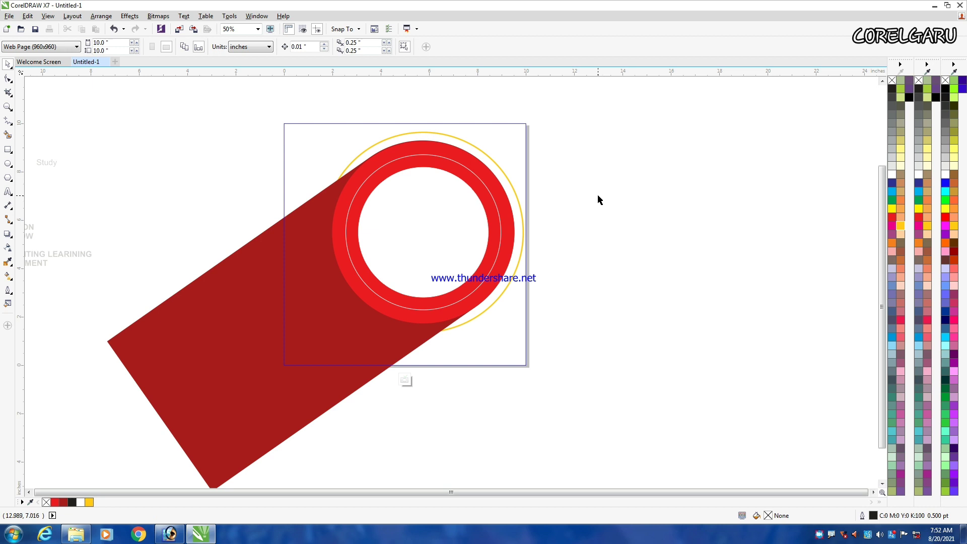
ctrl+click(607, 168)
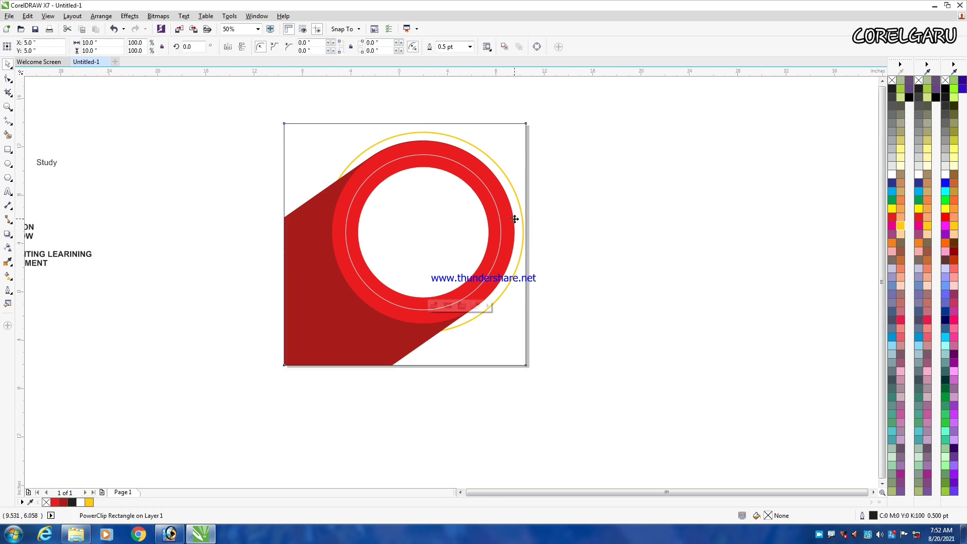
Step: Scale all five PowerClip objects down together to about 15.2 × 13.1 inches, place them at about X 2.21, Y 2.91, and finish editing
scroll(514, 218, down, 1)
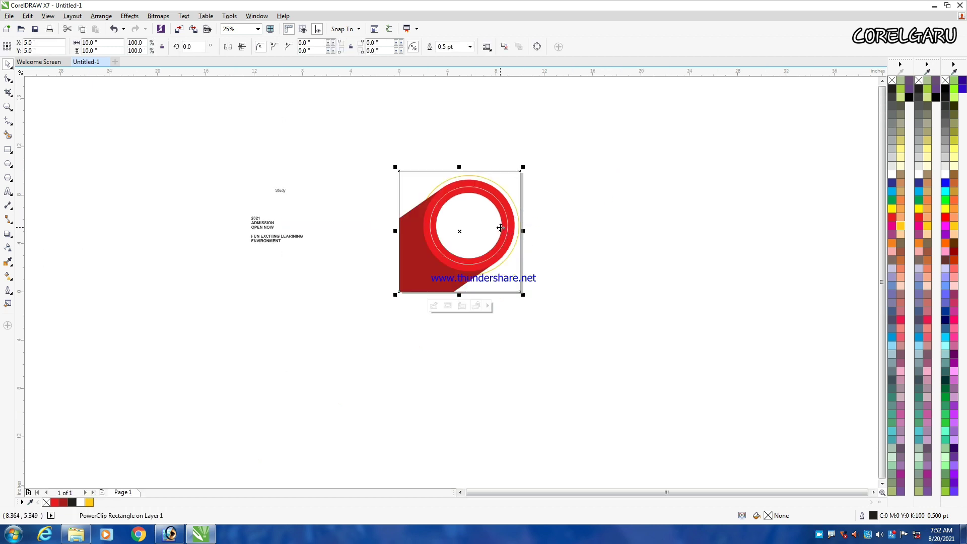
click(433, 305)
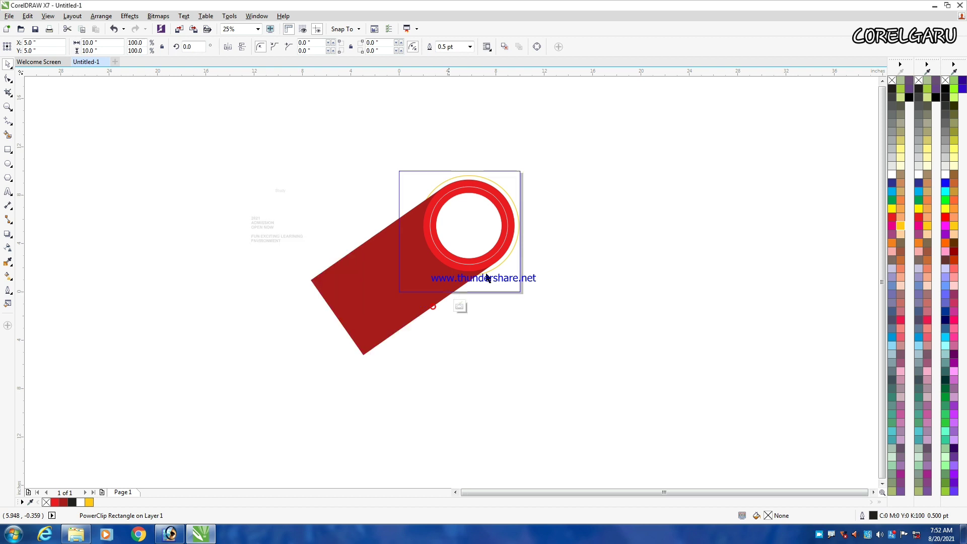
scroll(495, 236, down, 1)
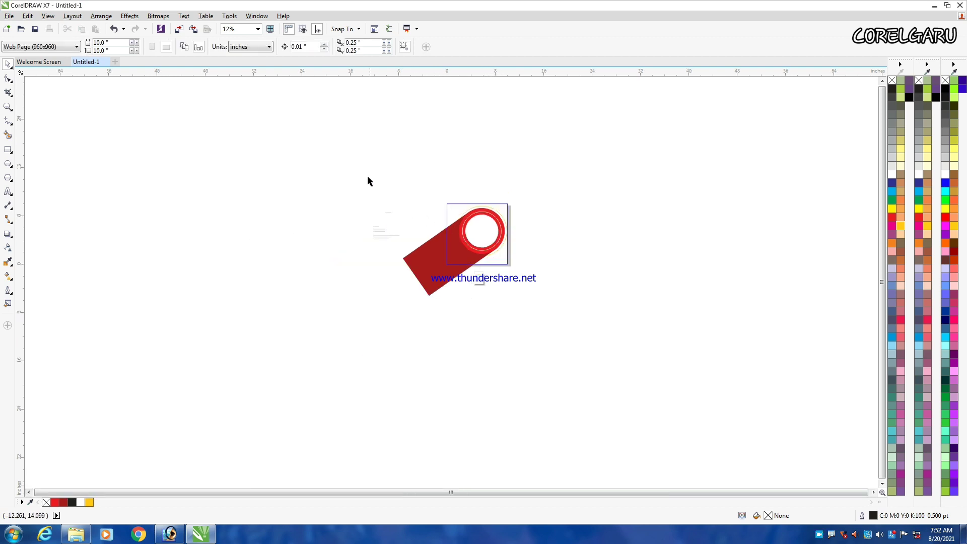
drag(368, 180, 535, 322)
scroll(528, 258, up, 1)
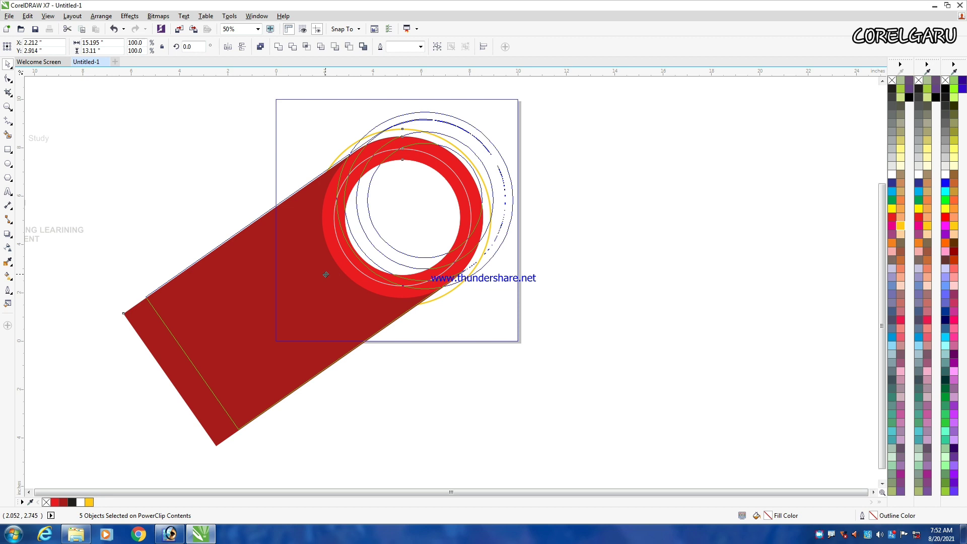
drag(326, 274, 325, 274)
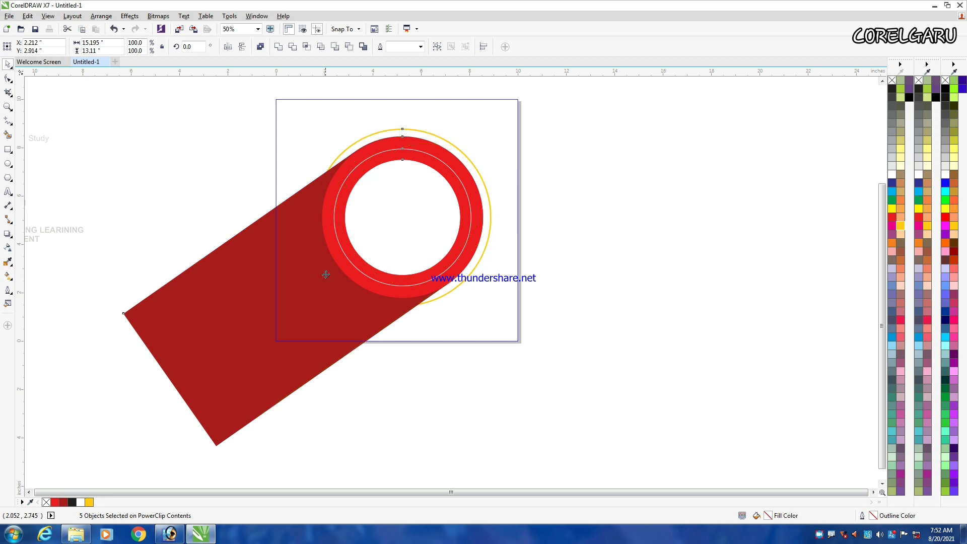
ctrl+click(614, 143)
scroll(543, 206, down, 1)
scroll(551, 211, up, 1)
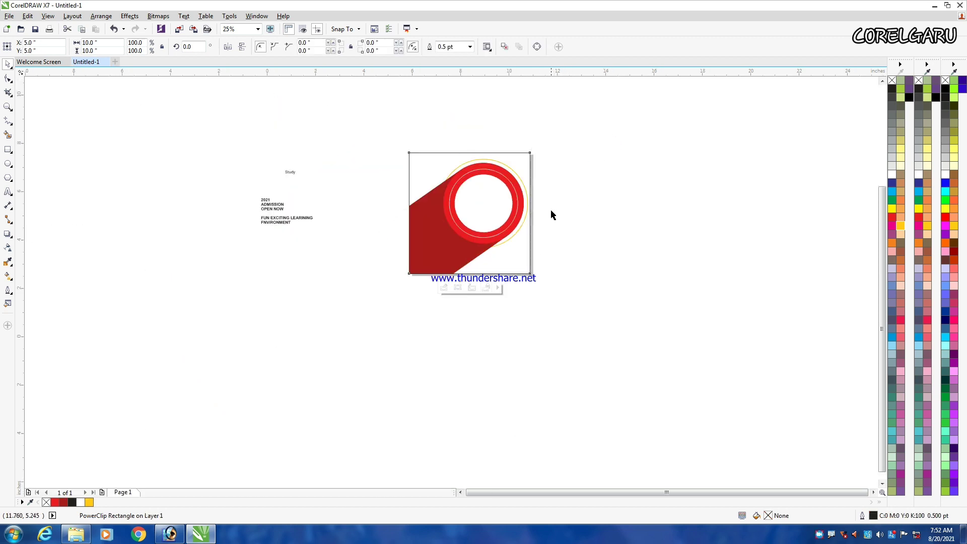
click(579, 178)
Step: Draw a rectangle about 2.9 × 1.38 inches at the page's upper edge and fully round its two left corners to 0.692 inch
scroll(503, 219, down, 1)
key(z)
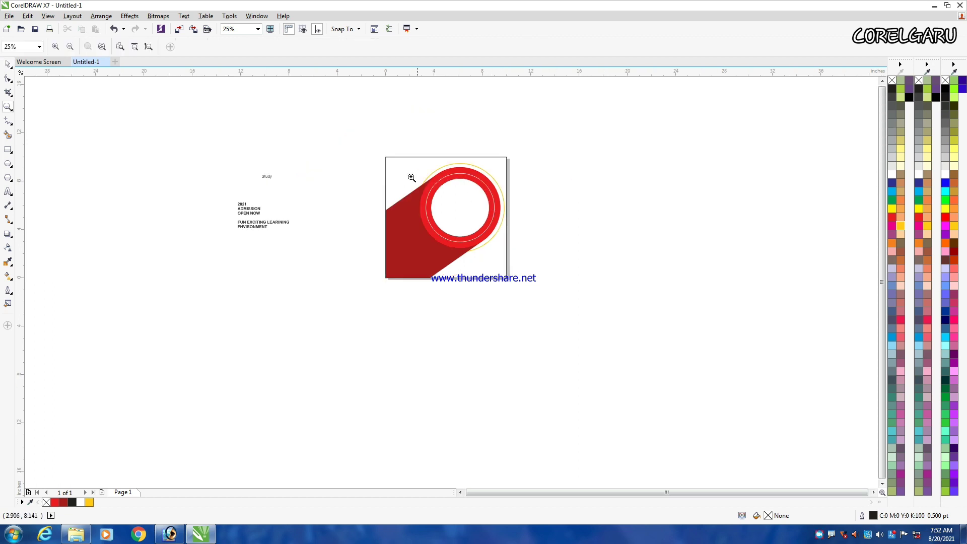
drag(365, 130, 535, 319)
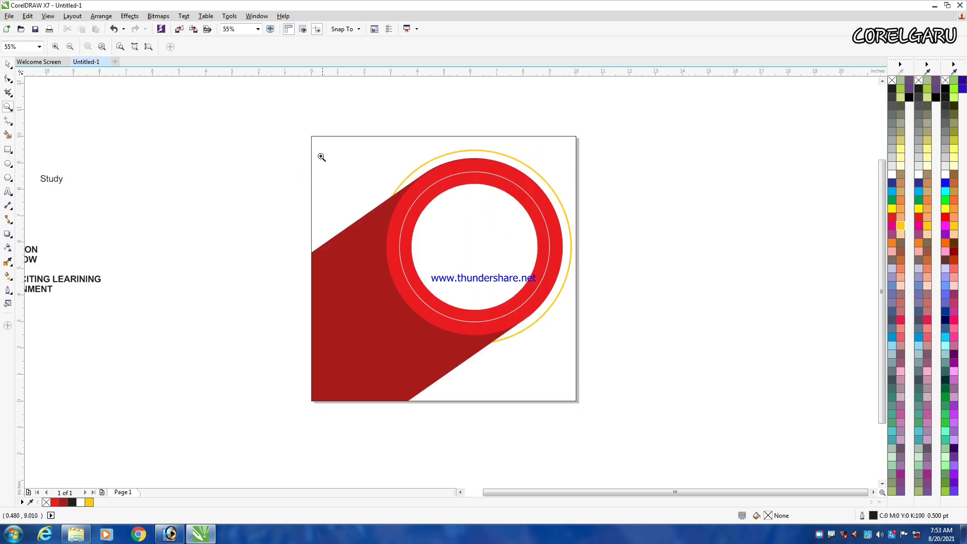
drag(282, 105, 595, 429)
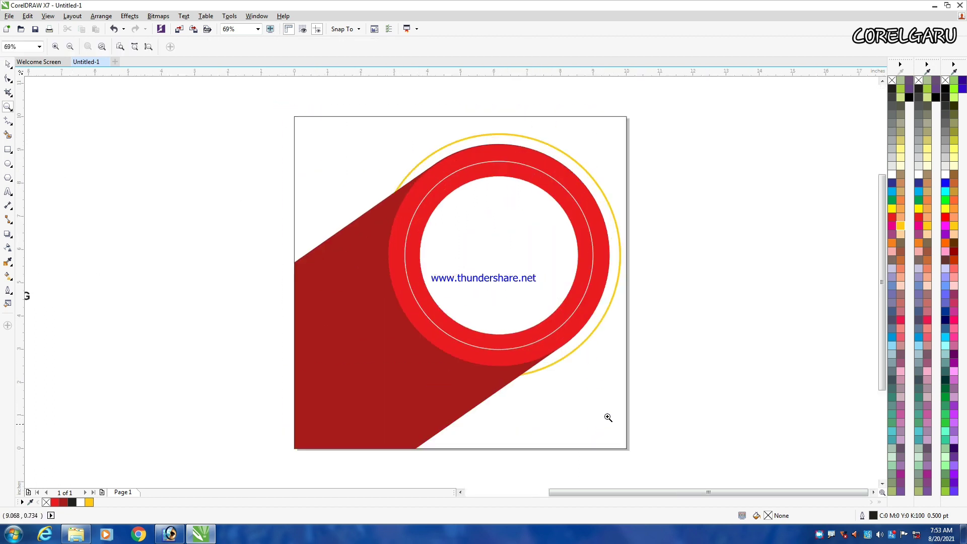
key(space)
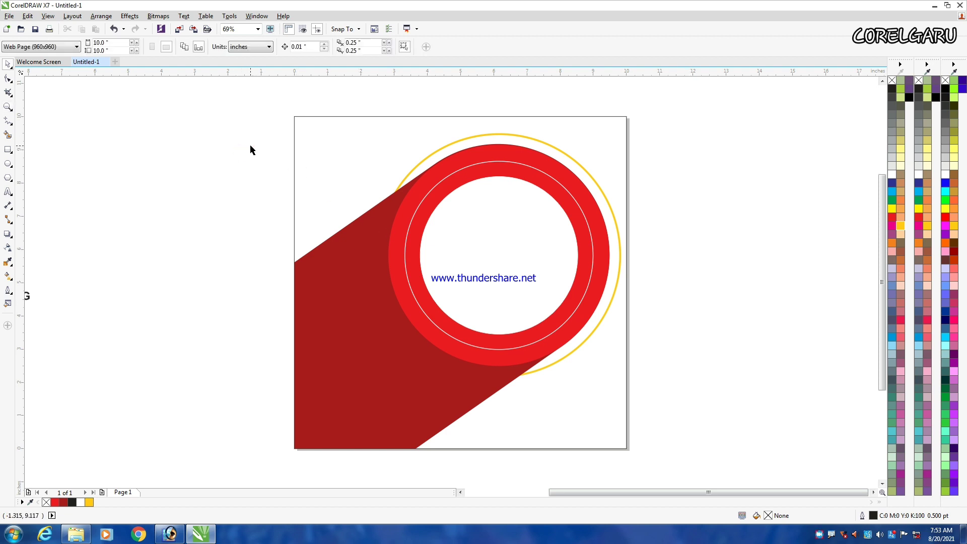
click(7, 149)
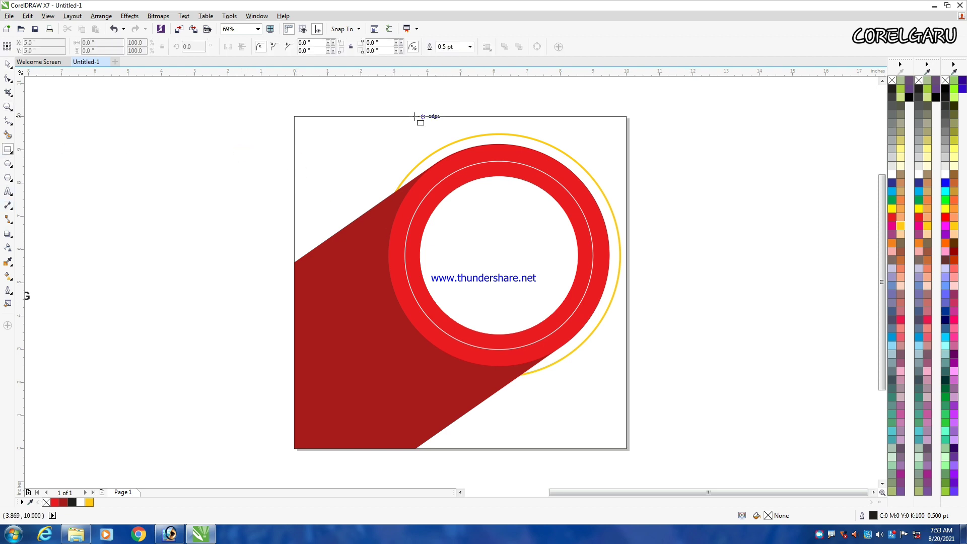
drag(411, 117, 508, 162)
click(8, 79)
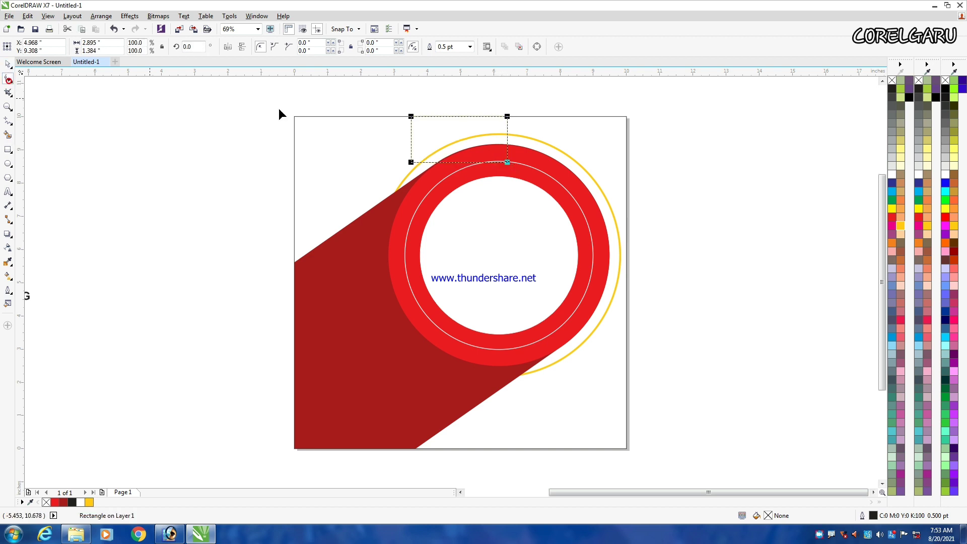
drag(411, 116, 434, 162)
key(space)
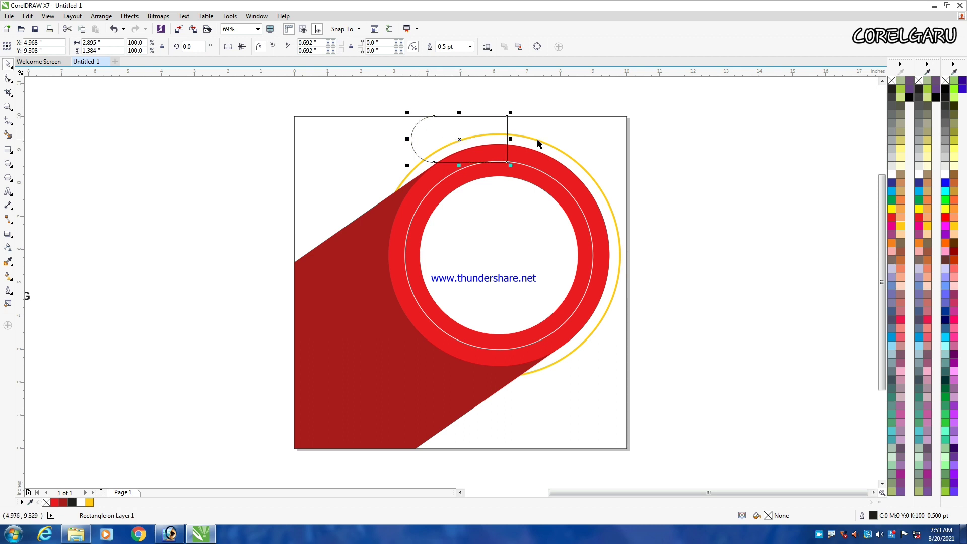
Step: Fill the half-rounded rectangle with golden yellow, remove its outline, and rotate it to about 44 degrees
click(900, 224)
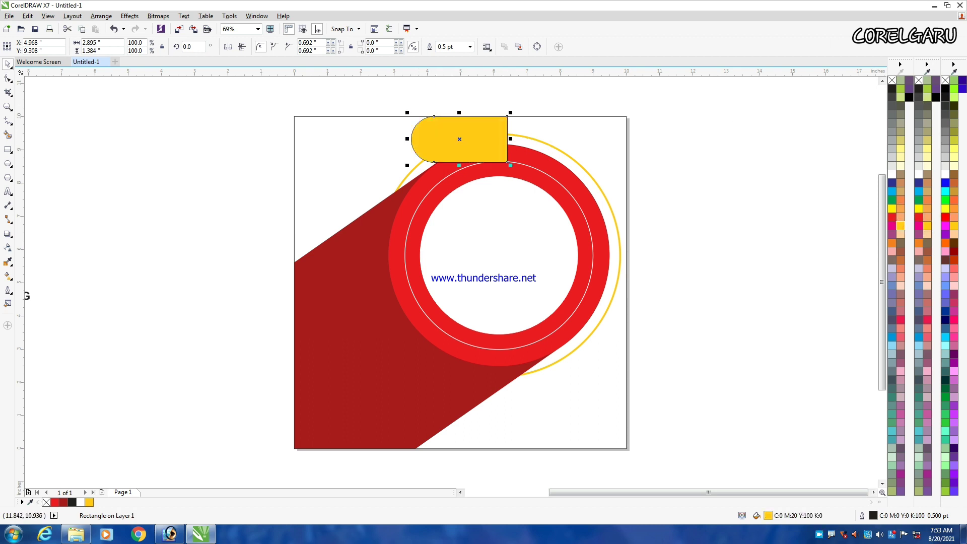
right_click(892, 82)
right_click(486, 127)
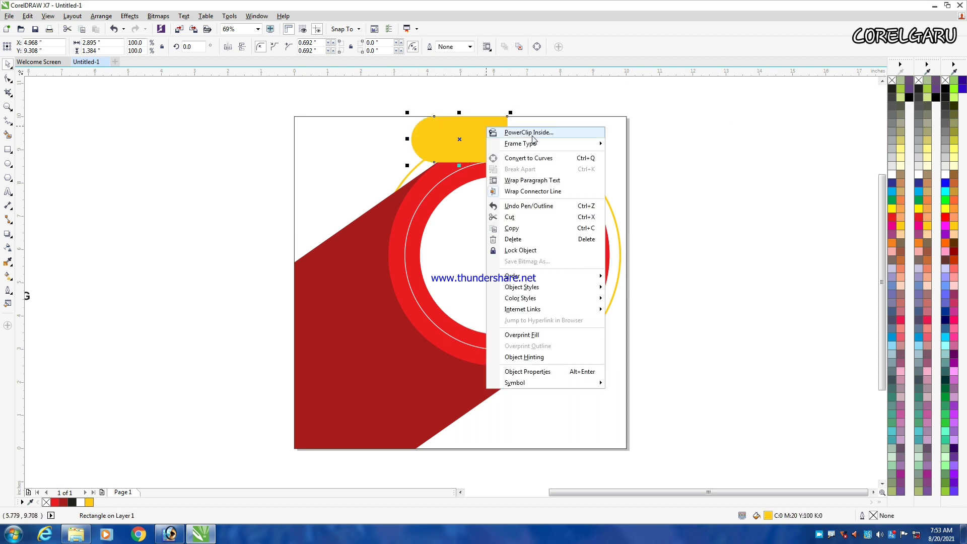
click(595, 91)
click(468, 139)
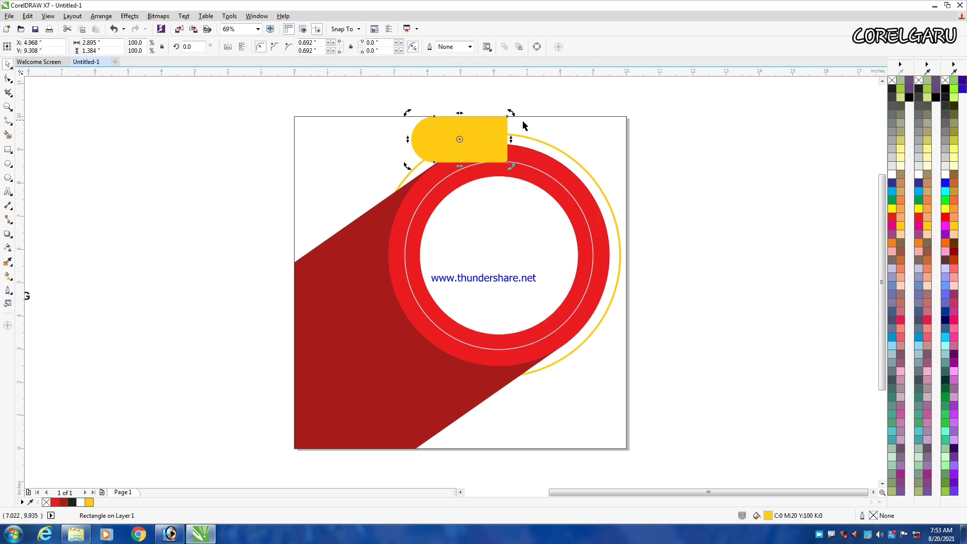
drag(511, 117, 539, 134)
click(541, 130)
Step: Place the rotated yellow shape inside the page-sized PowerClip square and open the clip's contents for editing
right_click(493, 165)
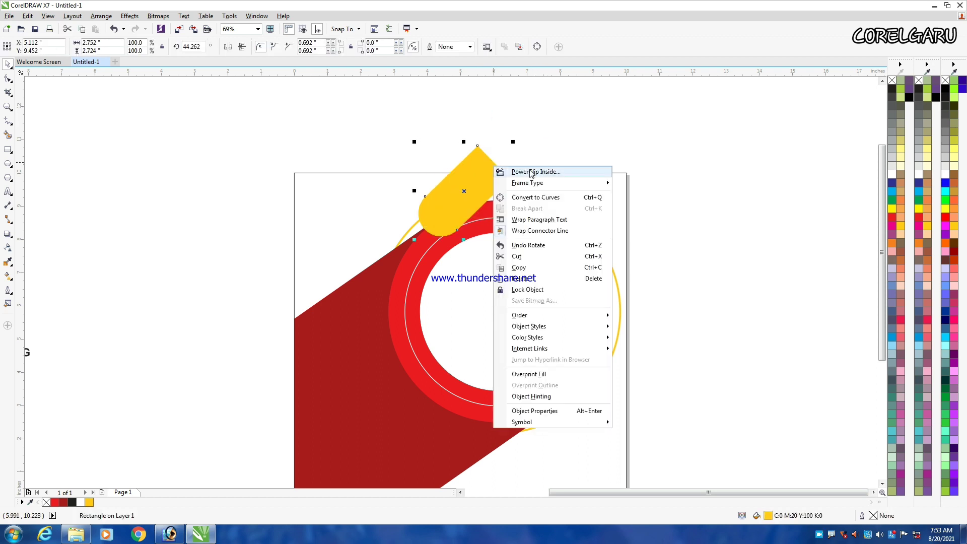
click(526, 171)
click(571, 186)
click(434, 158)
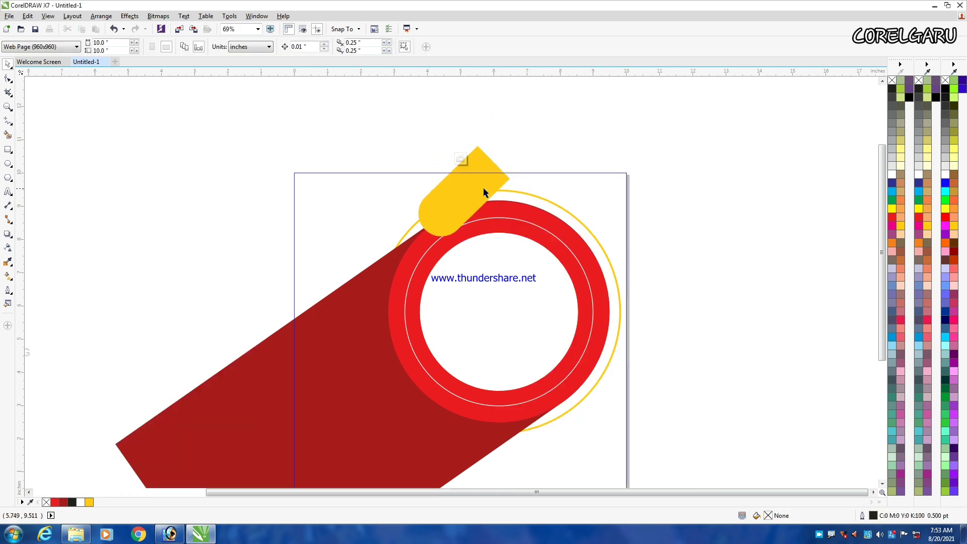
Step: Move the yellow shape to about X 5.475, Y 9.846 inches and send it behind the red circle
click(486, 190)
drag(490, 191, 495, 174)
key(shift+Page_Down)
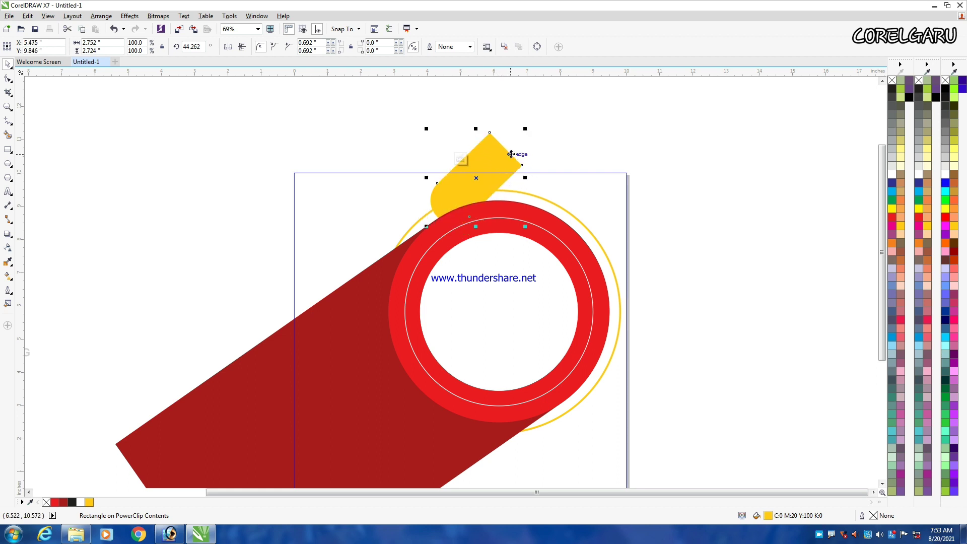
click(607, 121)
Step: Duplicate the yellow shape to the lower right of the circles, at about X 10.31, Y 3.85 inches
scroll(549, 161, down, 2)
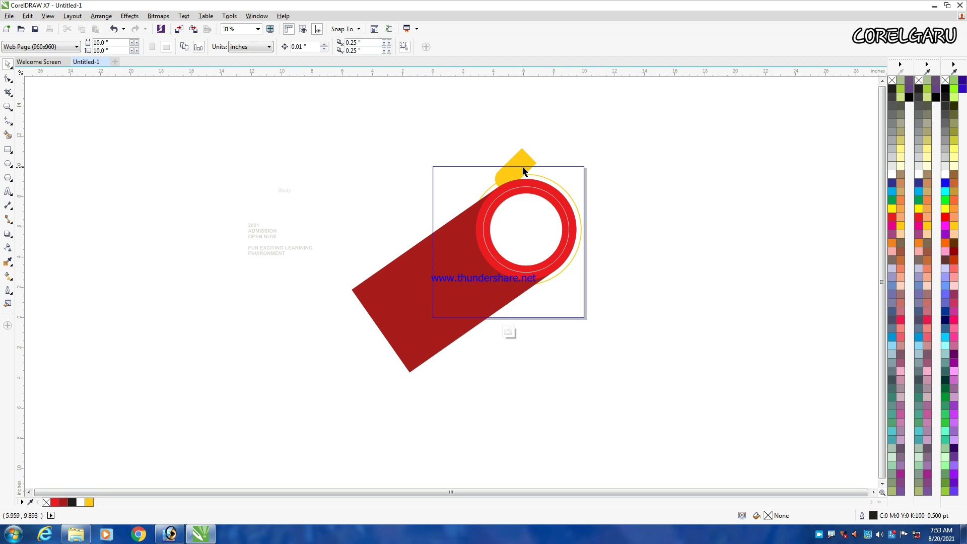
drag(523, 171, 598, 260)
scroll(599, 285, up, 2)
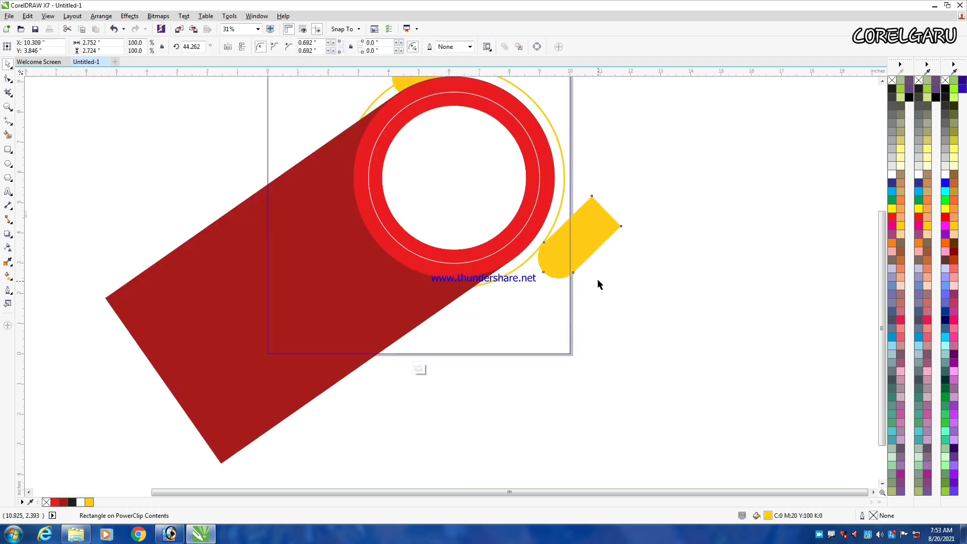
Step: Rotate the yellow copy to about 45 degrees, move it to about X 9.99, Y 4.70 inches, and send it to the back
click(582, 246)
drag(626, 194, 612, 187)
click(647, 187)
drag(583, 238, 571, 212)
click(579, 210)
drag(613, 165, 628, 172)
click(618, 139)
click(589, 212)
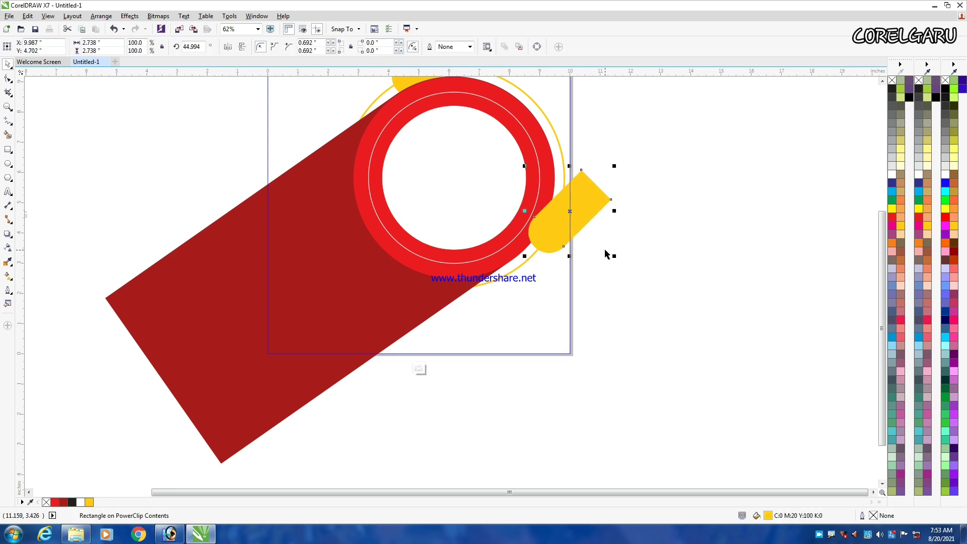
key(shift+Page_Down)
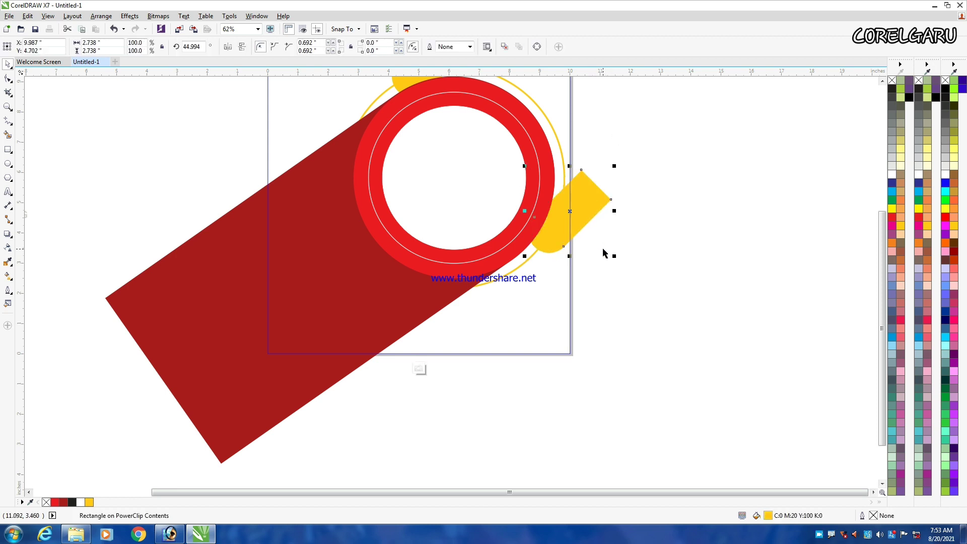
Step: Check the yellow shapes around the circle, finish editing the PowerClip contents, and clear the selection
scroll(587, 237, down, 1)
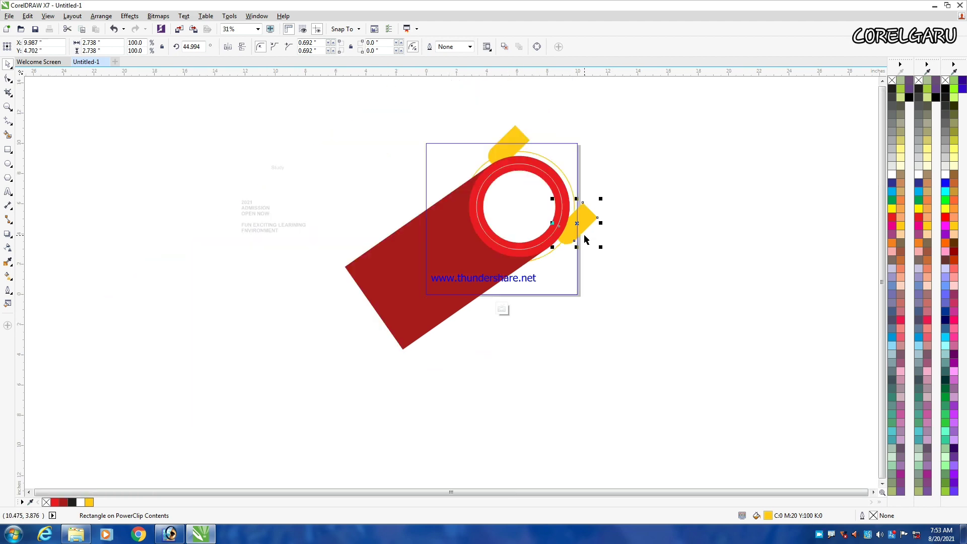
click(627, 151)
scroll(507, 158, up, 2)
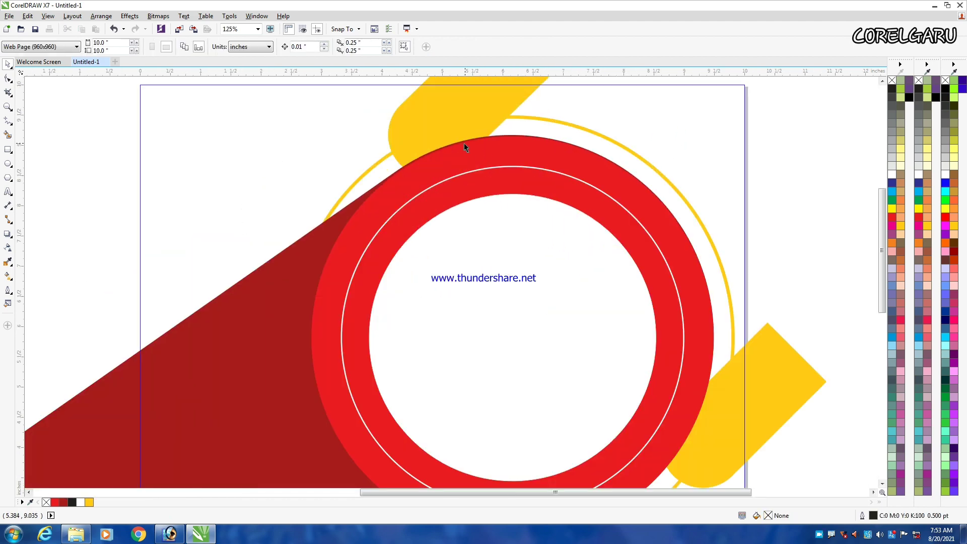
scroll(601, 179, down, 2)
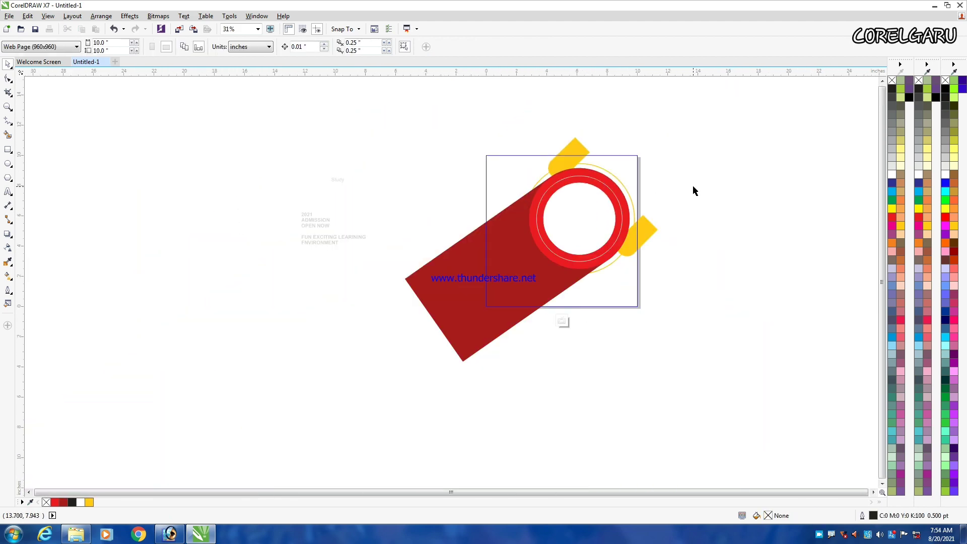
click(695, 170)
scroll(639, 210, up, 1)
scroll(638, 192, down, 1)
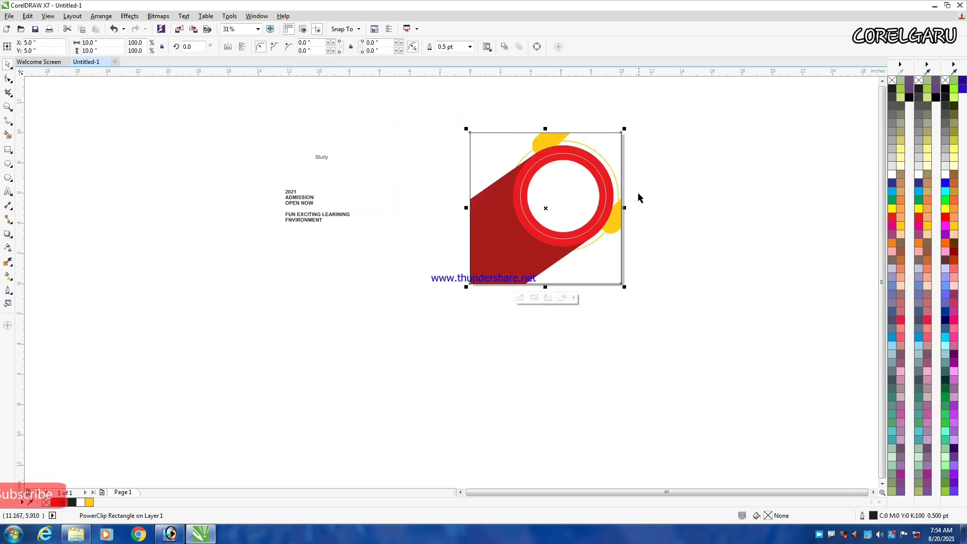
scroll(630, 195, up, 1)
scroll(647, 195, down, 1)
click(684, 204)
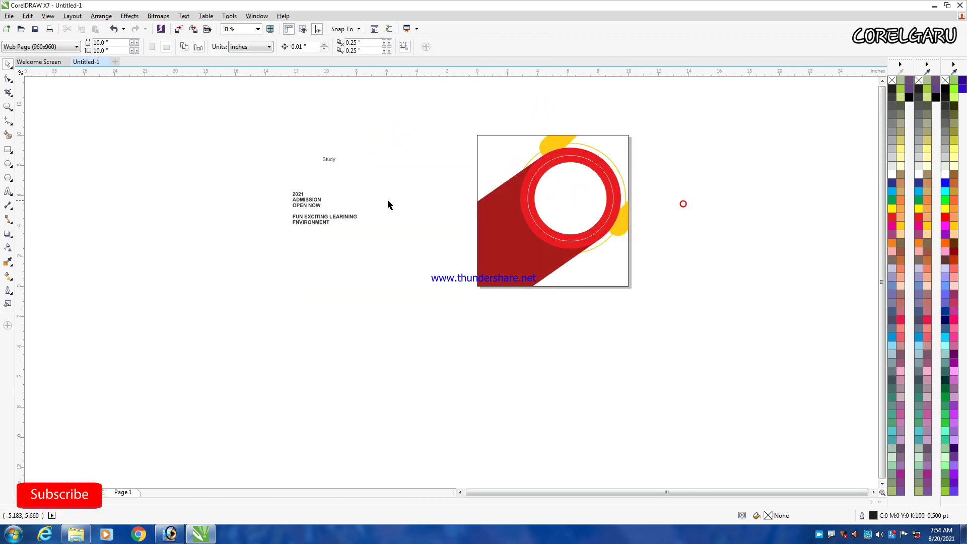
Step: Move the "2021 ADMISSION OPEN NOW" text block closer to the poster, to about X -4.04, Y 5.53 inches, and deselect it
scroll(303, 198, up, 1)
drag(312, 206, 495, 194)
scroll(495, 188, down, 1)
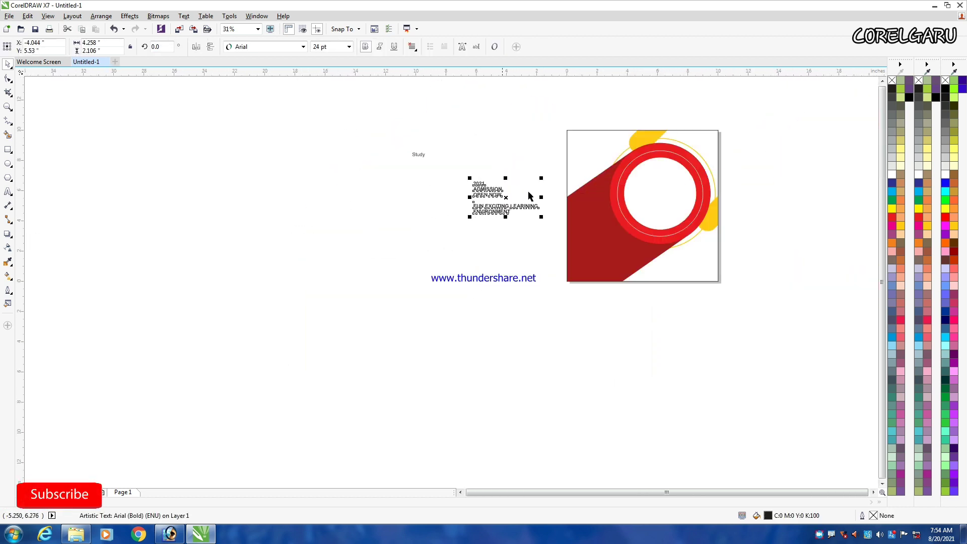
scroll(674, 189, up, 1)
click(291, 131)
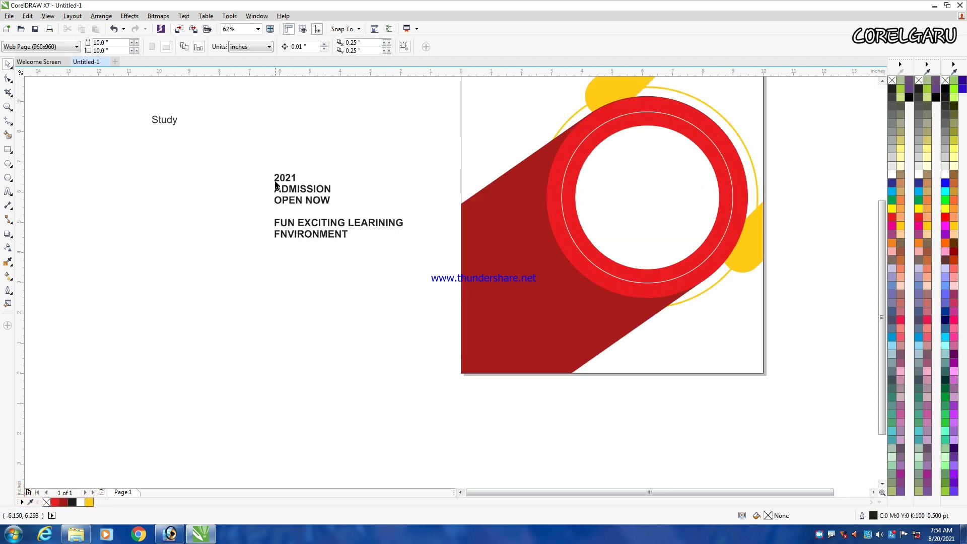
Step: Cut the "2021 ADMISSION OPEN NOW" lines out of the text block and paste them as a separate text object above it
double_click(275, 178)
drag(275, 178, 366, 203)
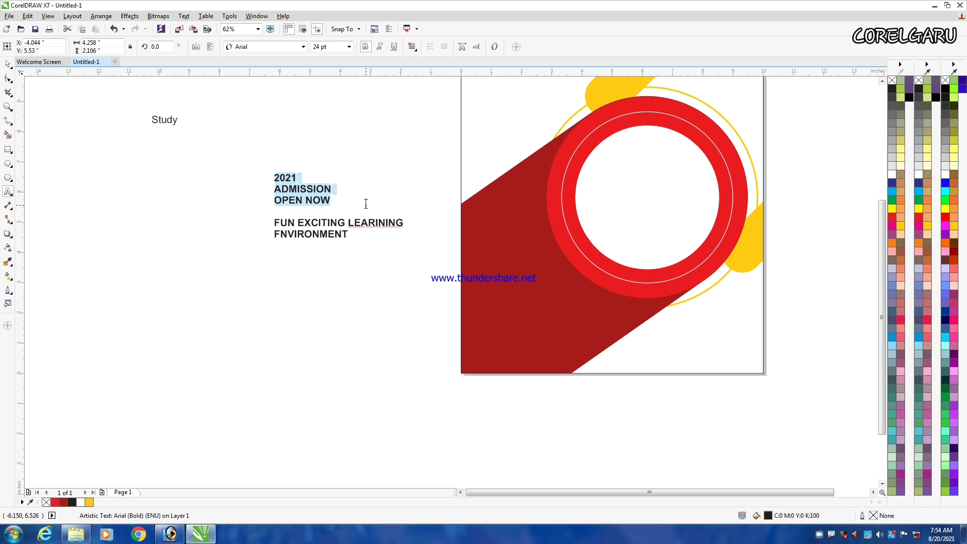
key(ctrl+x)
click(322, 119)
key(ctrl+v)
key(ctrl+space)
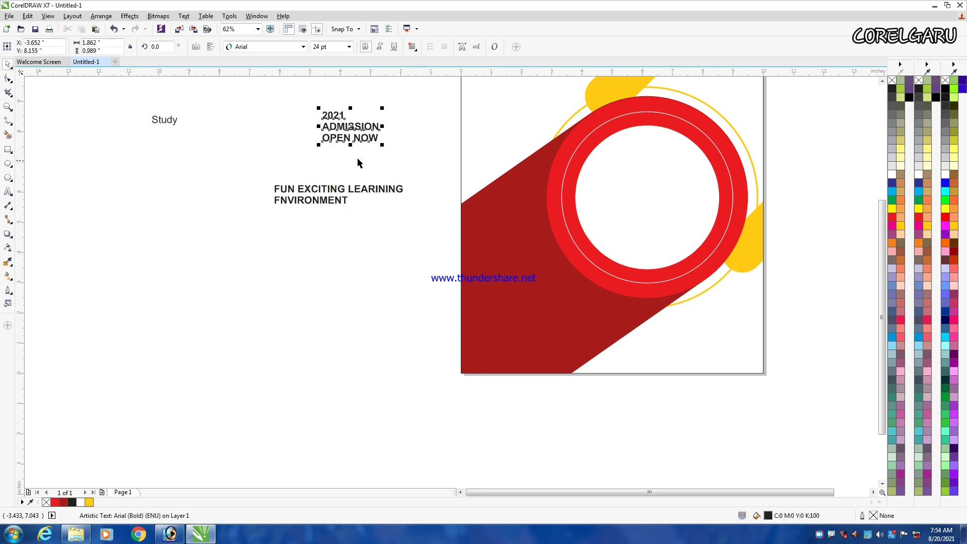
Step: Move the "2021 ADMISSION OPEN NOW" heading onto the dark red band at about X 1.67, Y 4.13 inches, scaled to about 33 pt
drag(346, 131, 539, 253)
scroll(587, 292, up, 1)
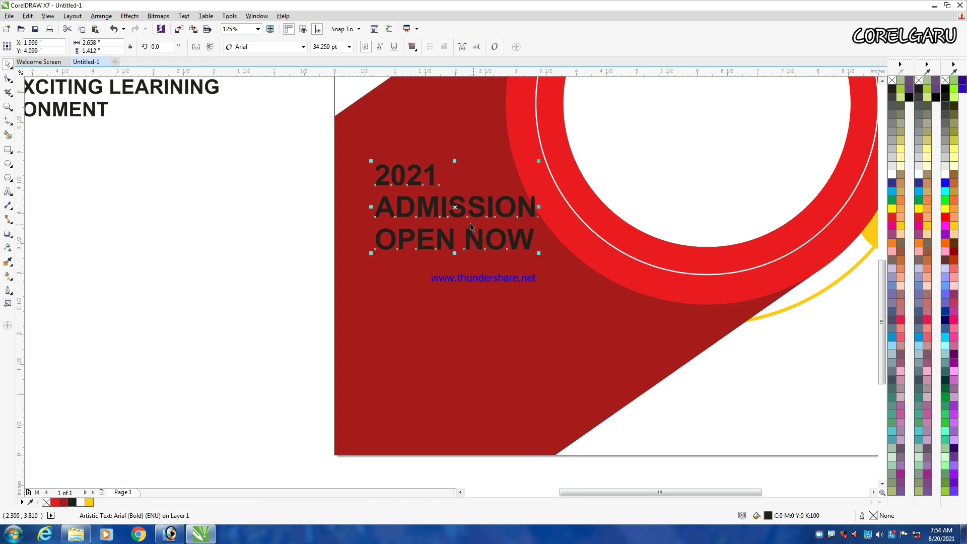
drag(457, 207, 443, 206)
drag(358, 160, 361, 161)
drag(443, 205, 435, 204)
scroll(451, 193, down, 1)
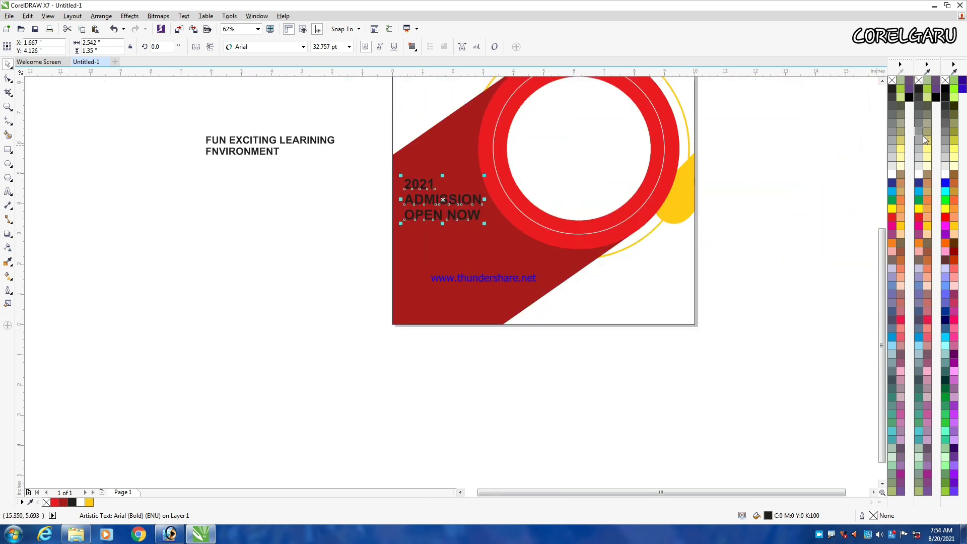
Step: Fill the admission heading with white and deselect it
click(892, 174)
scroll(612, 224, down, 1)
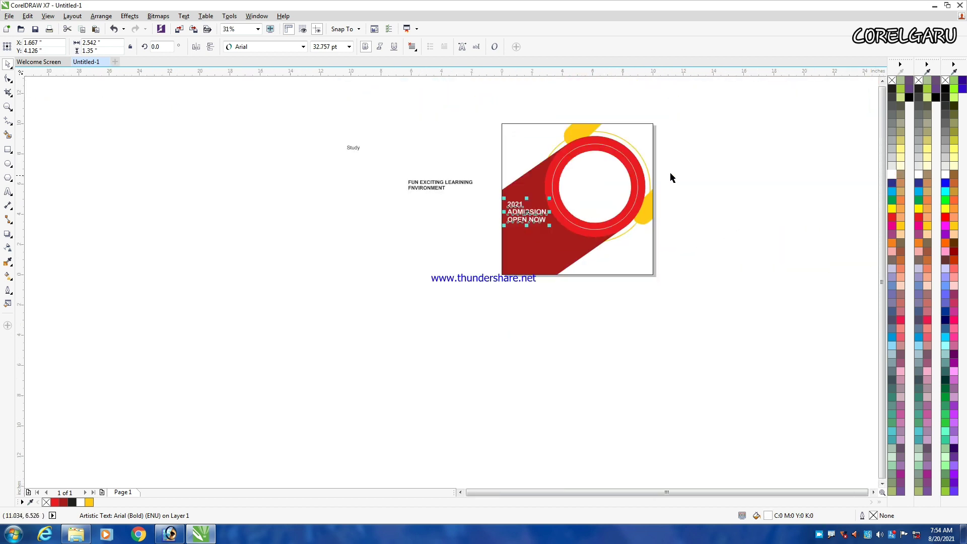
scroll(668, 157, up, 1)
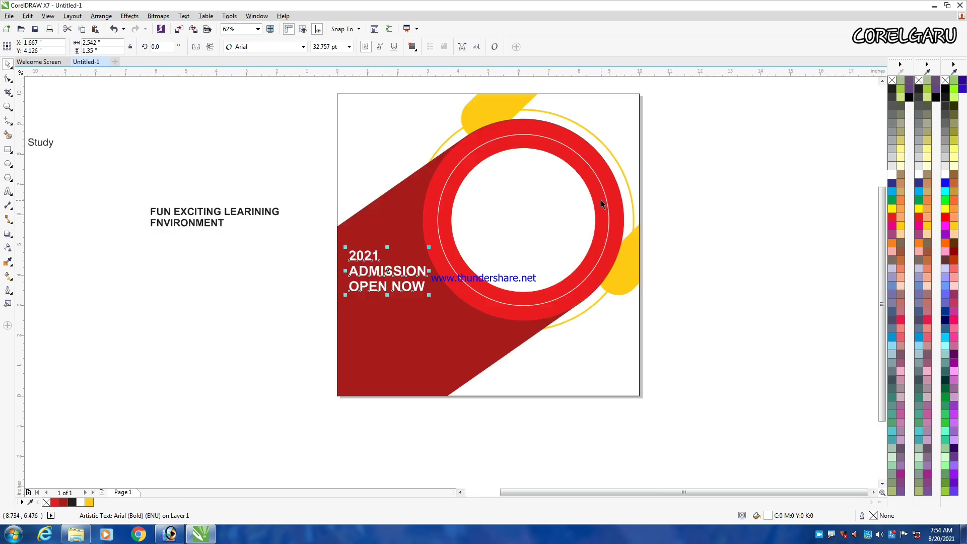
scroll(601, 201, down, 1)
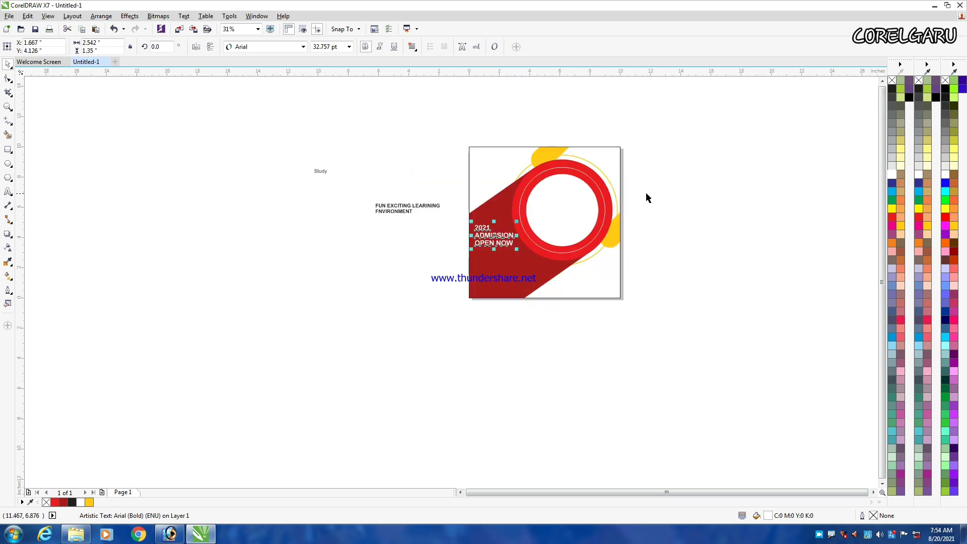
click(682, 193)
Step: Enlarge the white admission heading to about 46 pt and move it to about X 2.25, Y 3.58 inches
scroll(558, 244, up, 1)
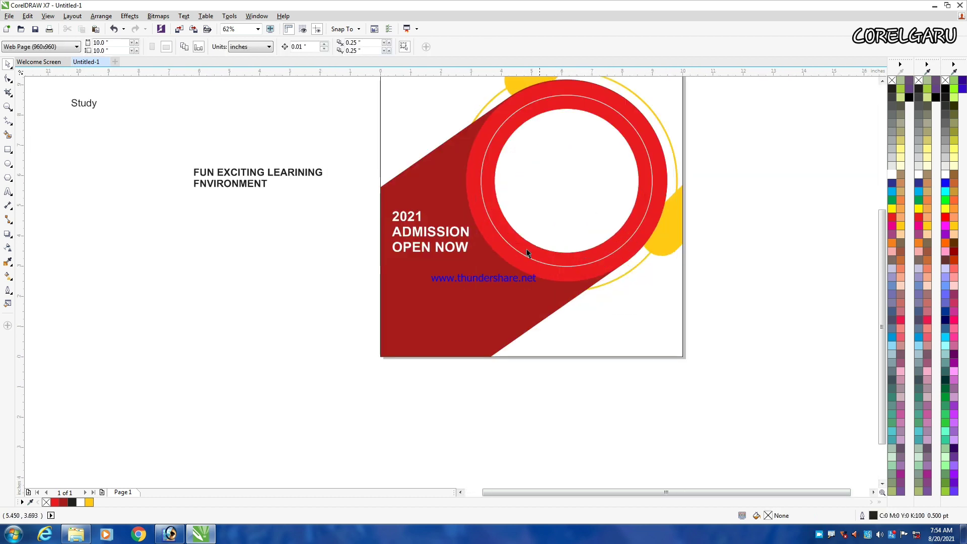
click(467, 245)
drag(473, 255, 504, 280)
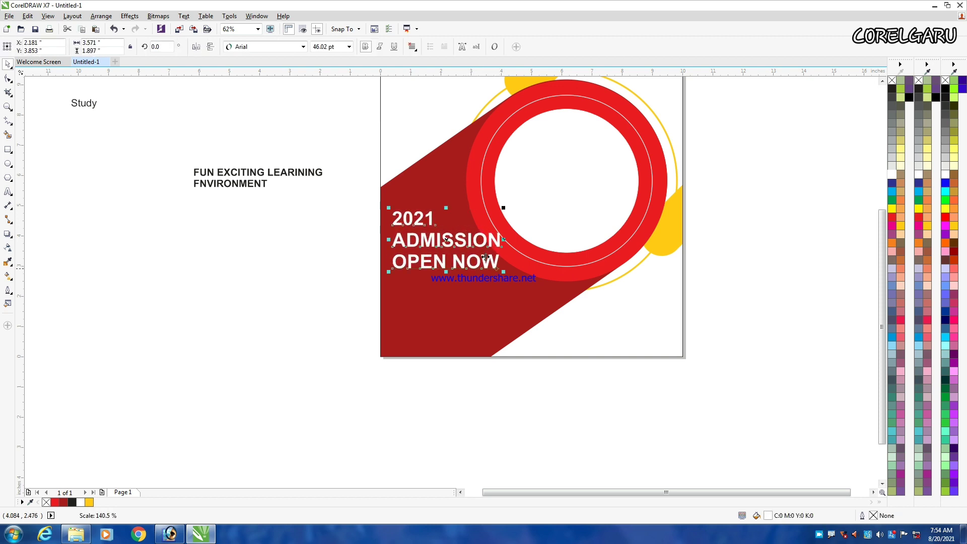
mouse_move(447, 240)
mouse_down()
mouse_move(444, 232)
mouse_move(449, 248)
mouse_up()
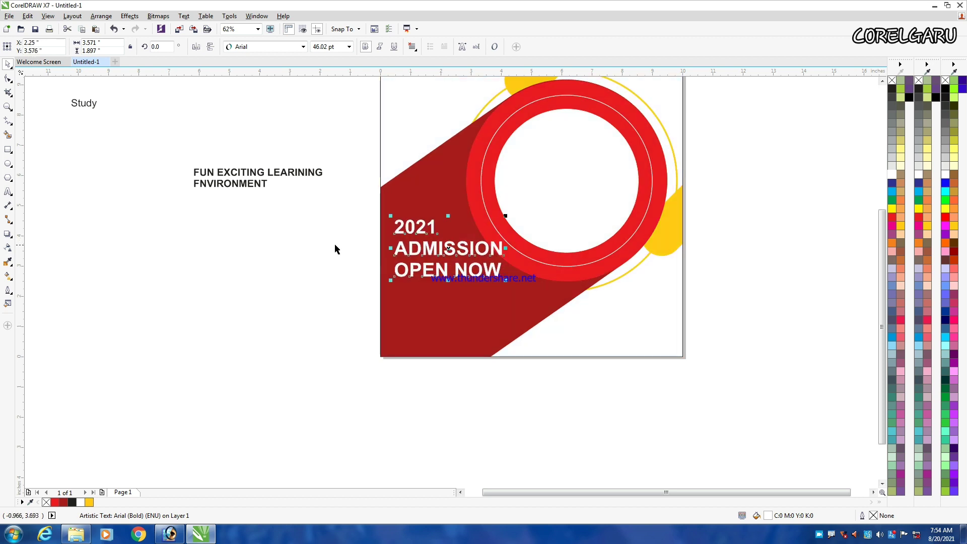
Step: Place the "FUN EXCITING LEARINING" tagline below the heading in white, shrink it and left-align it with the heading
drag(265, 183, 469, 309)
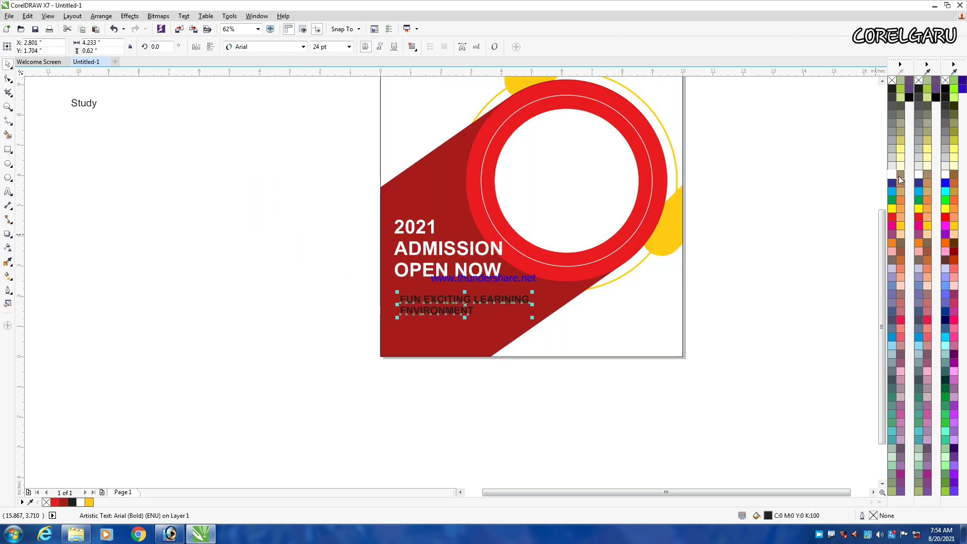
click(891, 174)
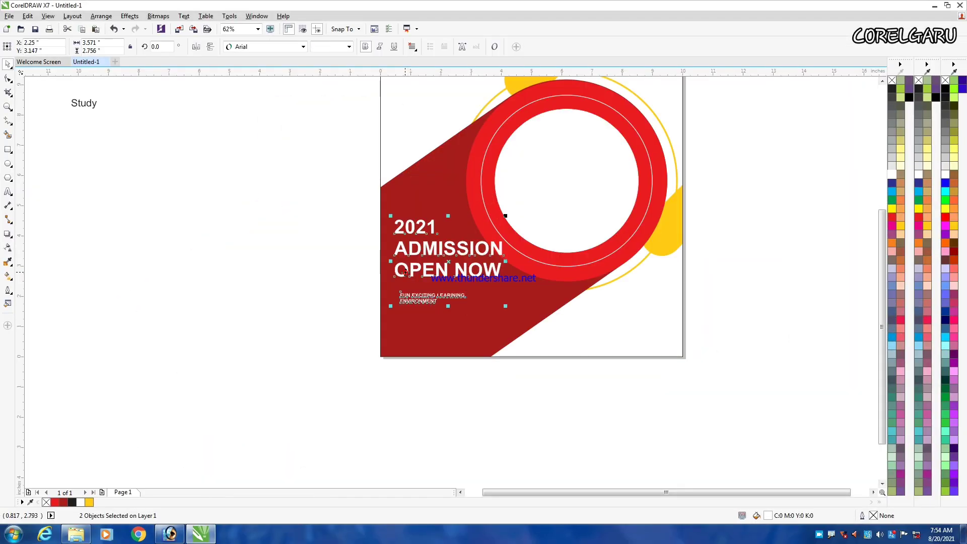
click(317, 272)
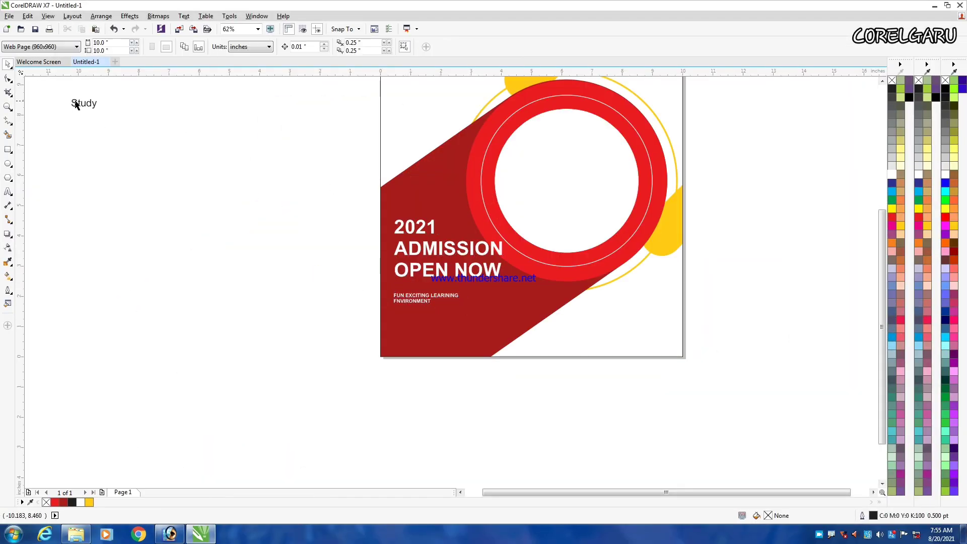
Step: Move the "Study" text nearer the poster and draw a rectangular callout shape about 1.43 × 1.03 inches above it
drag(80, 102, 279, 198)
click(192, 136)
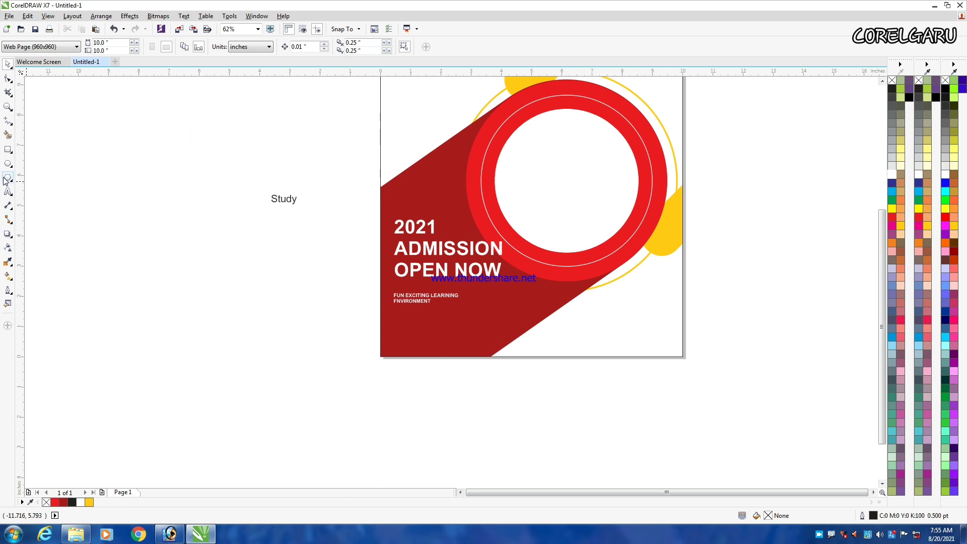
click(11, 179)
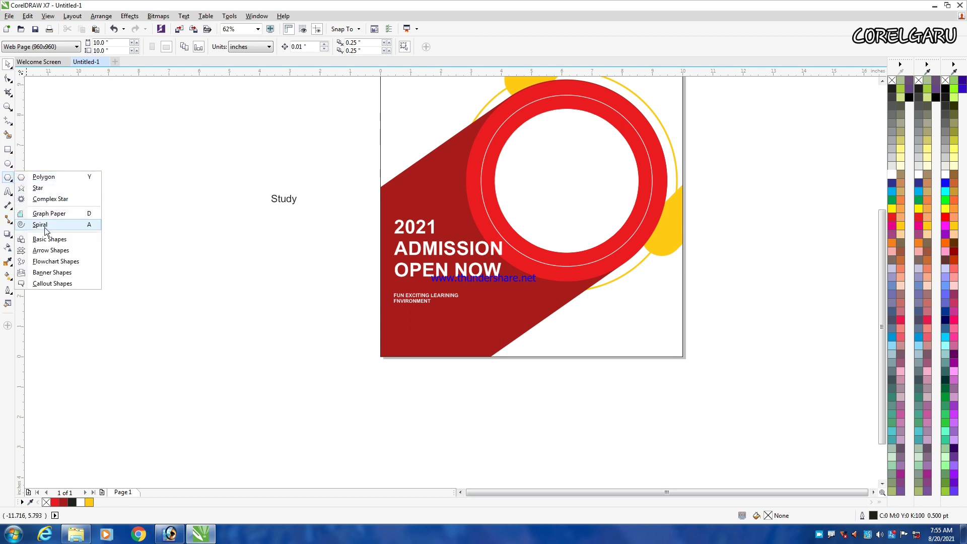
click(53, 284)
drag(188, 137, 231, 168)
scroll(189, 134, up, 1)
key(space)
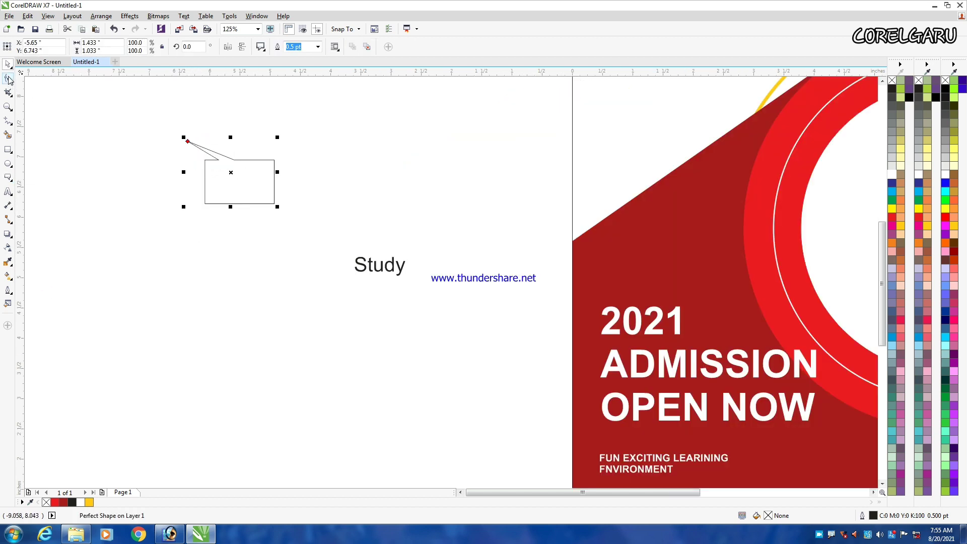
Step: Reshape the callout's pointer and move the callout onto the poster above the heading, at about X 2.12, Y 5.82 inches
click(9, 78)
drag(188, 141, 342, 170)
scroll(222, 143, down, 2)
key(space)
drag(342, 171, 342, 171)
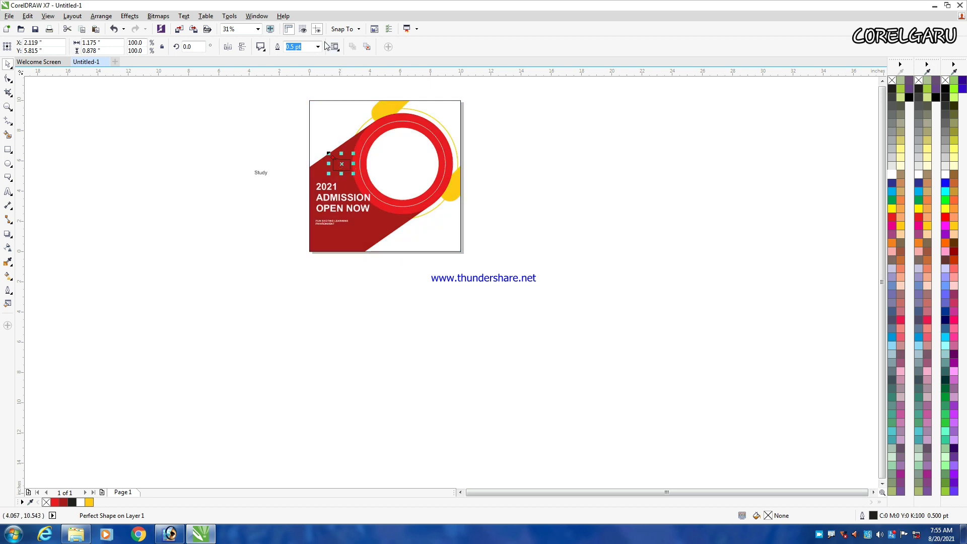
Step: Mirror the callout vertically and horizontally so its pointer aims down and to the right
click(241, 47)
scroll(347, 163, up, 1)
scroll(347, 164, up, 1)
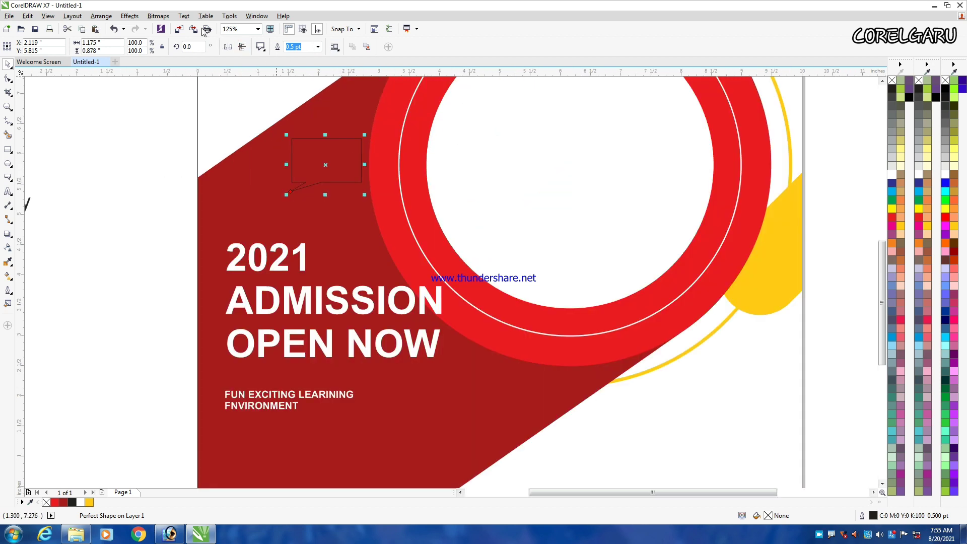
click(228, 47)
Step: Shrink the callout to about 0.65 × 0.49 inches above the heading and fill it with Deep Yellow without an outline
drag(286, 135, 333, 219)
click(900, 225)
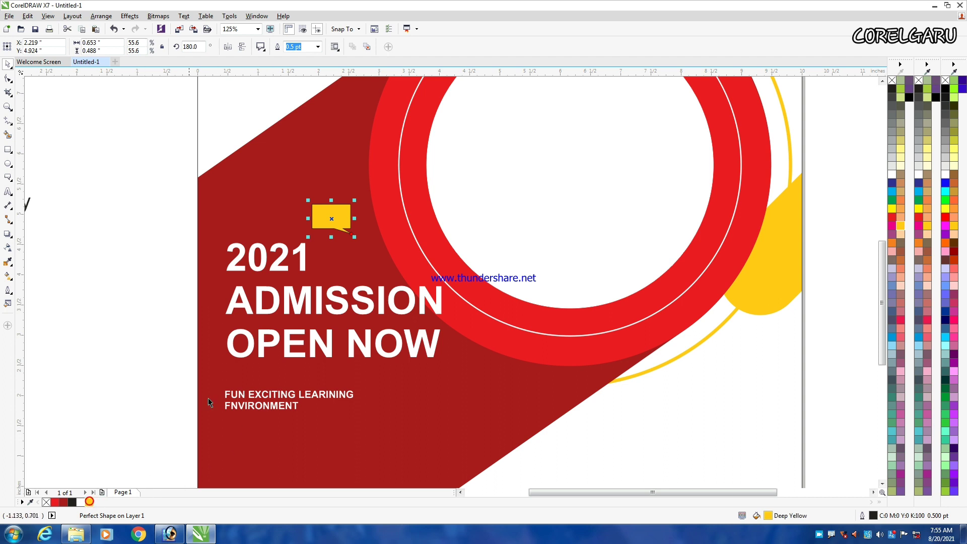
right_click(892, 80)
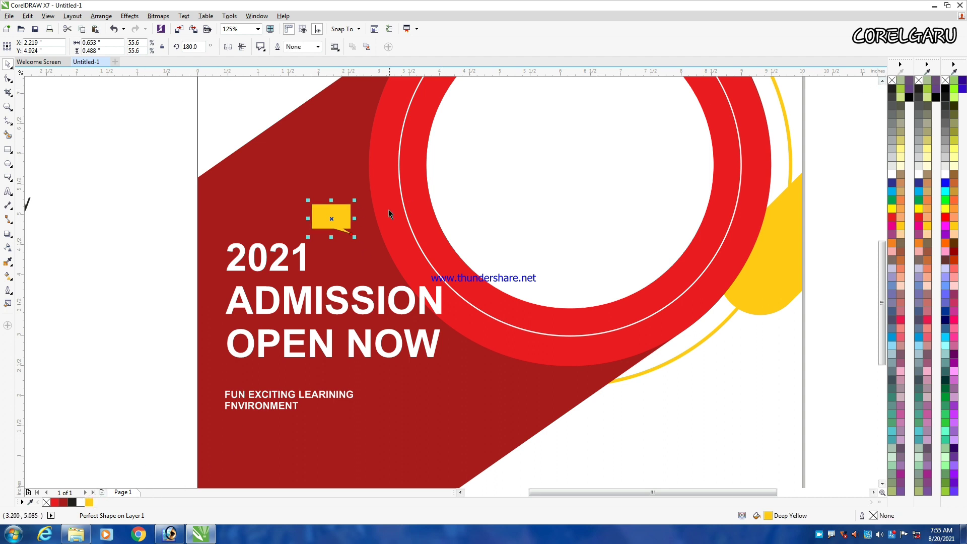
Step: Rotate the yellow callout to about 158 degrees, place it at about X 2.15, Y 4.80 inches, and deselect it
scroll(368, 230, up, 2)
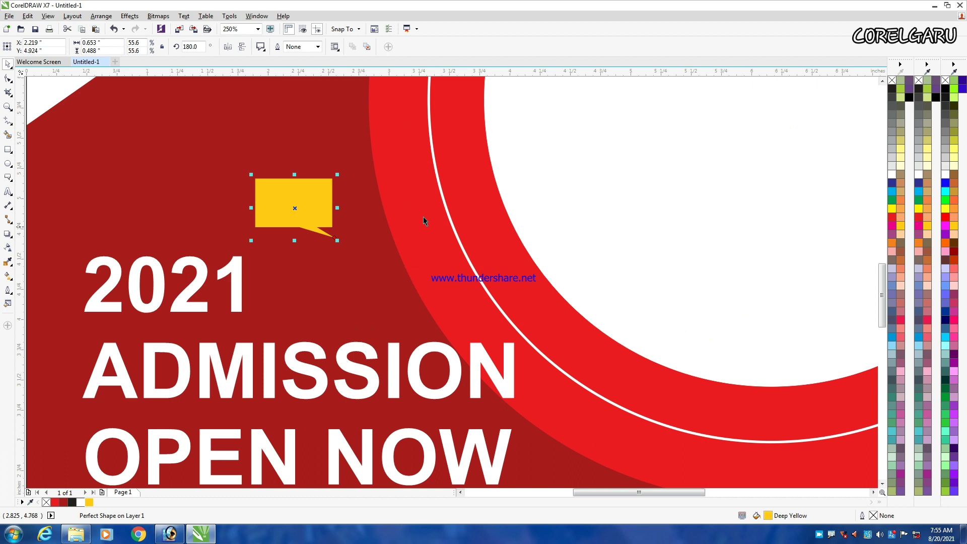
click(8, 79)
key(space)
click(295, 206)
drag(338, 175, 310, 214)
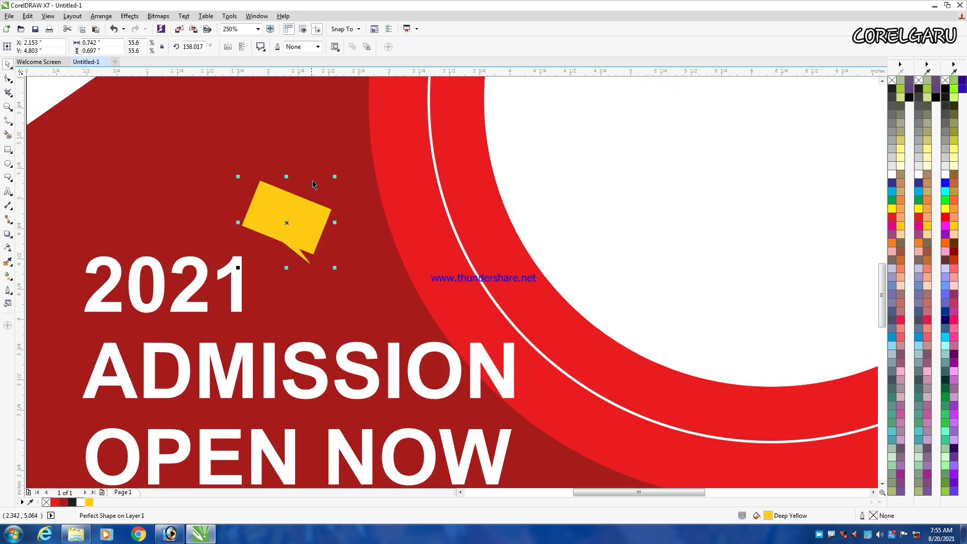
scroll(313, 171, down, 2)
click(160, 196)
scroll(304, 185, up, 1)
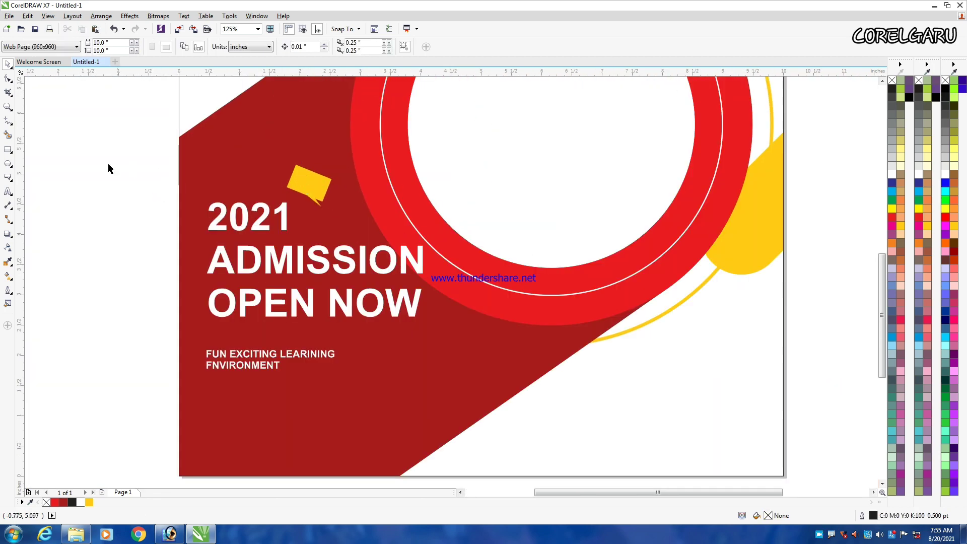
Step: Move the "Study" text onto the yellow callout at about X 1.97, Y 4.79 inches and bring it to the front
scroll(117, 165, down, 1)
drag(58, 166, 213, 175)
scroll(213, 175, up, 2)
key(shift+Page_Up)
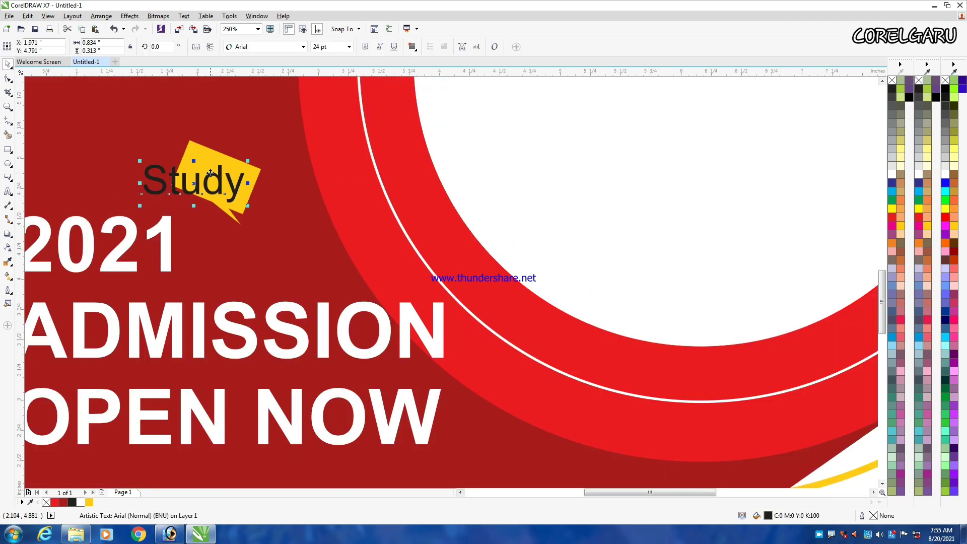
scroll(204, 190, up, 1)
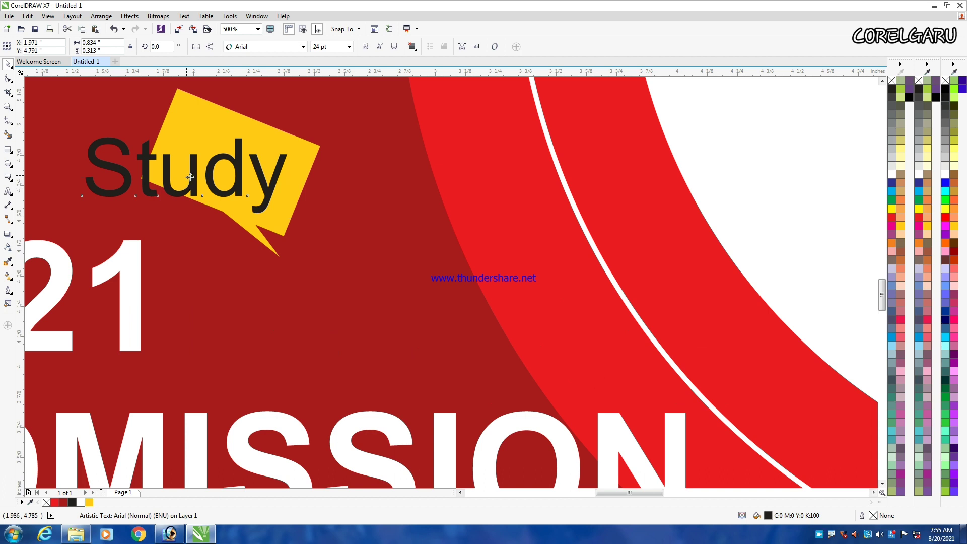
Step: Make the "Study" text bold, shrink it to about 12 pt, rotate it to about 342 degrees and position it inside the callout
click(190, 176)
drag(83, 134, 134, 140)
drag(190, 174, 230, 161)
click(366, 47)
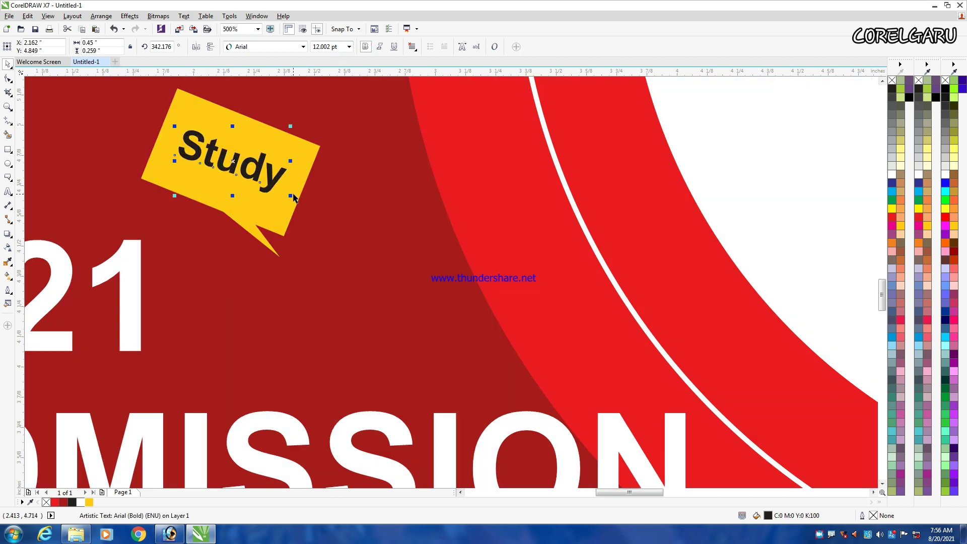
Step: Enlarge the "Study" text to about 14 pt and fine-tune its position and rotation to fit the yellow callout
drag(292, 196, 301, 202)
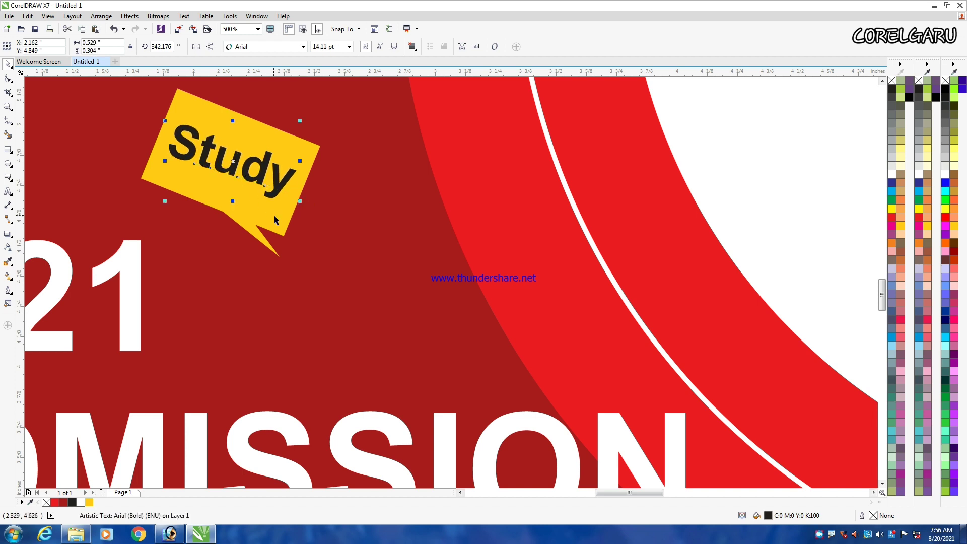
shift+click(274, 215)
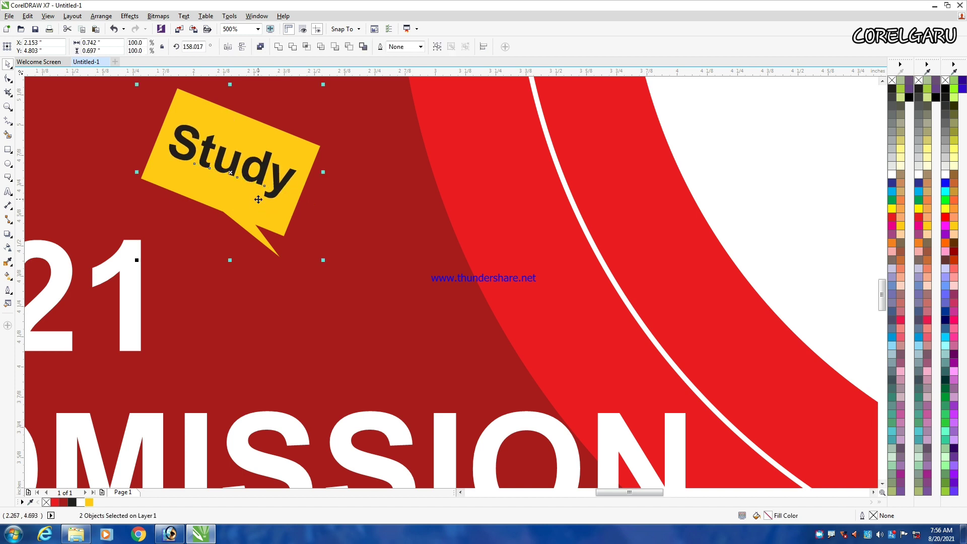
shift+click(268, 215)
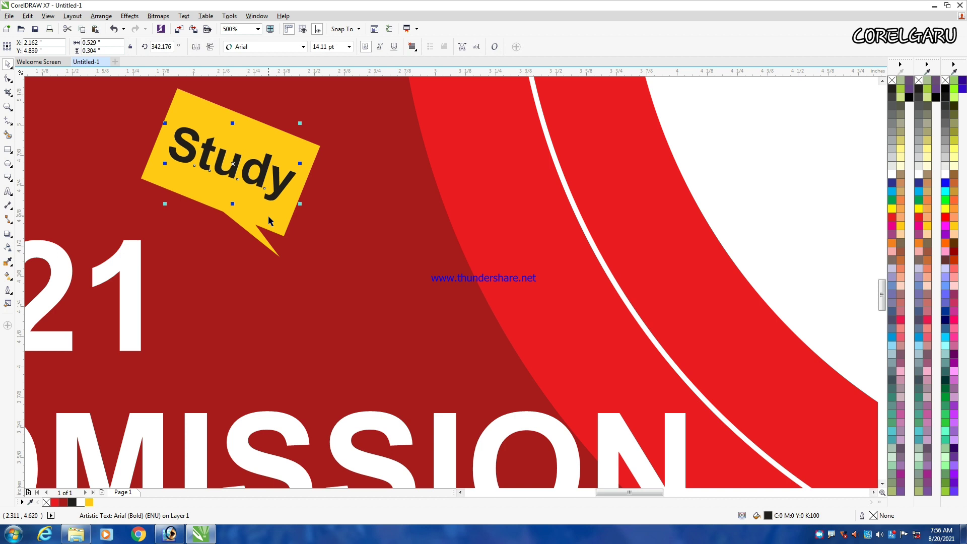
key(Right)
click(233, 163)
drag(300, 125, 302, 129)
click(311, 155)
scroll(364, 188, down, 1)
scroll(365, 192, down, 1)
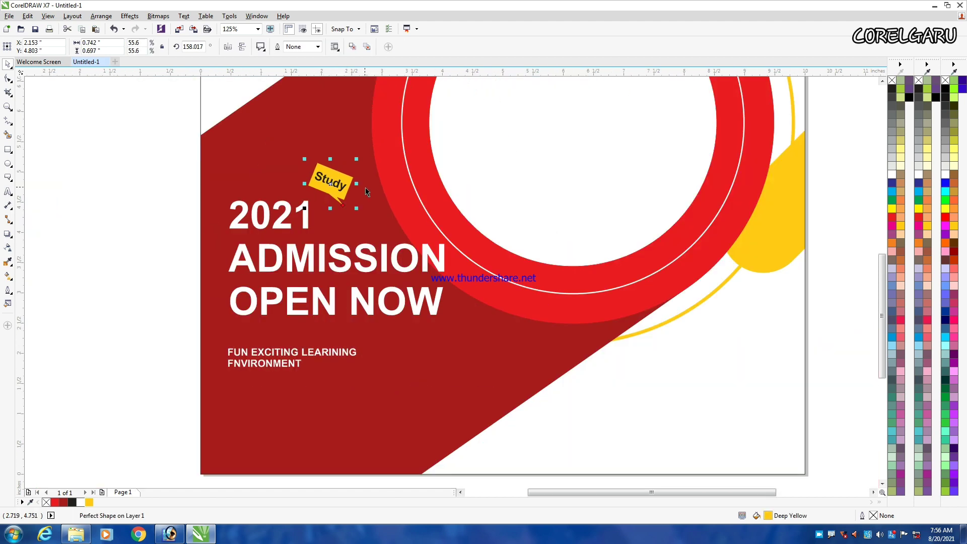
Step: Nudge the callout and its "Study" text together to about X 2.12, Y 4.71 inches, deselect them and view the whole page
drag(182, 132, 401, 239)
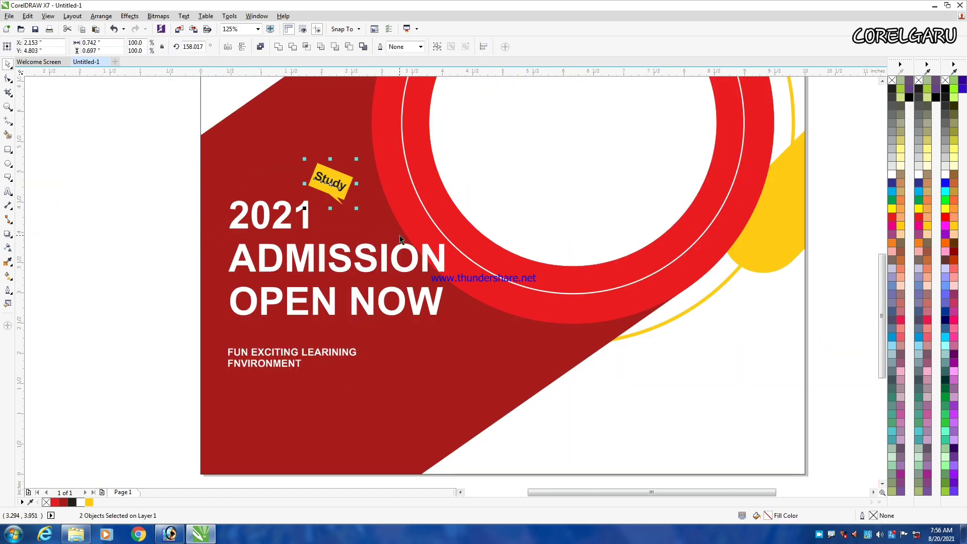
key(Left)
key(Down)
key(Down)
key(Down)
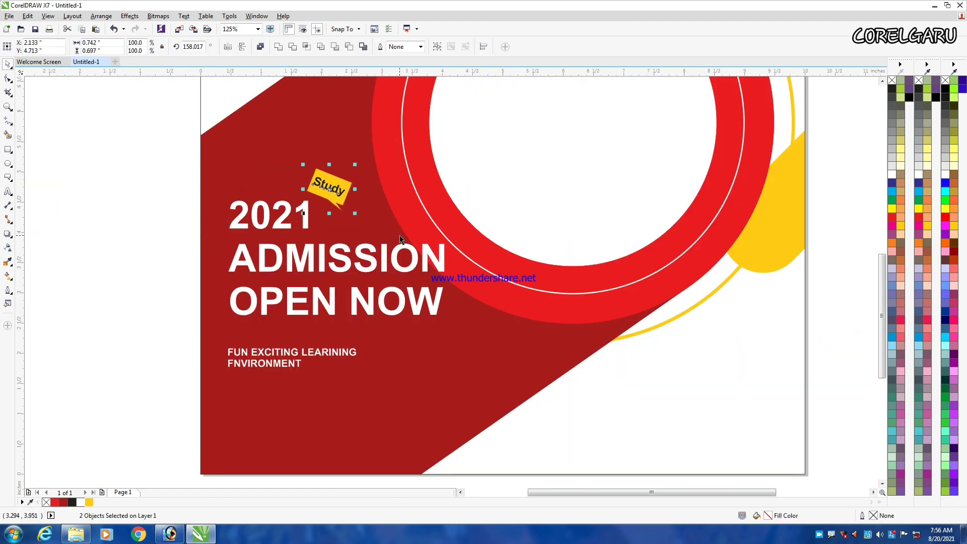
scroll(401, 238, down, 2)
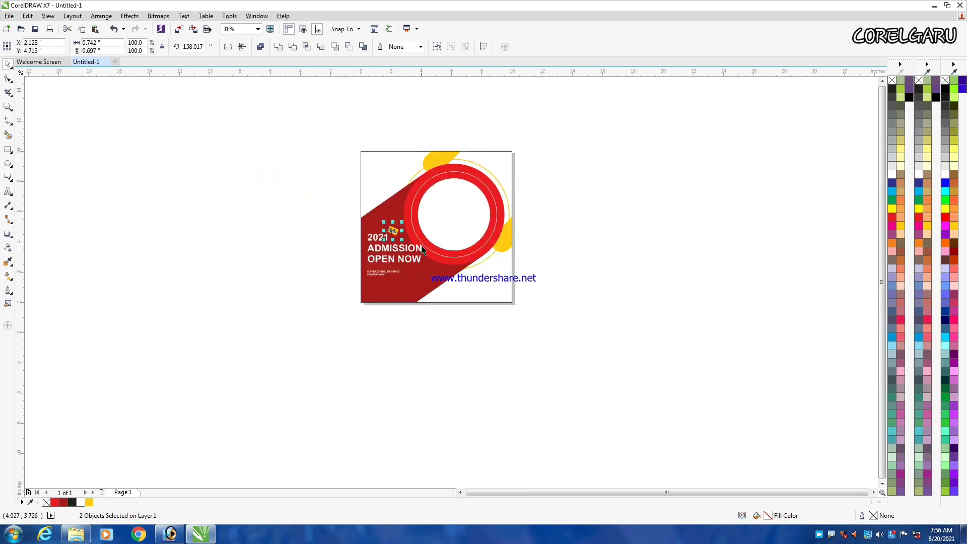
click(285, 216)
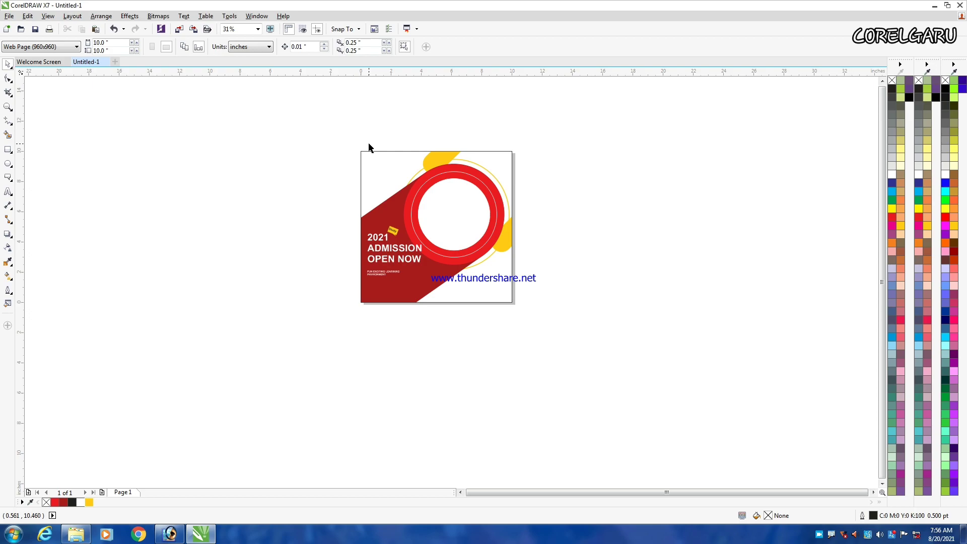
key(shift+F4)
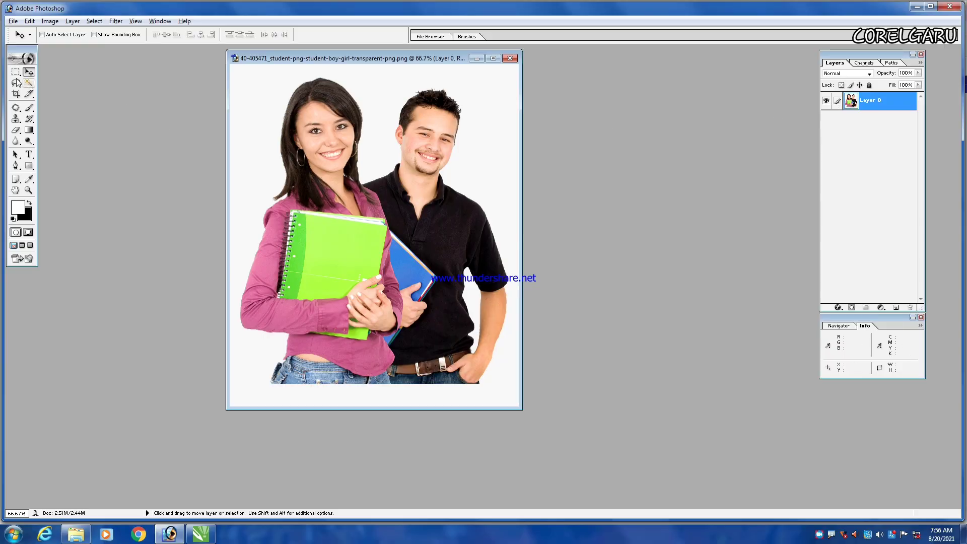
Step: Make a circular marquee selection about 11.6 inches wide around the two students, invert it and delete everything outside the circle
click(20, 75)
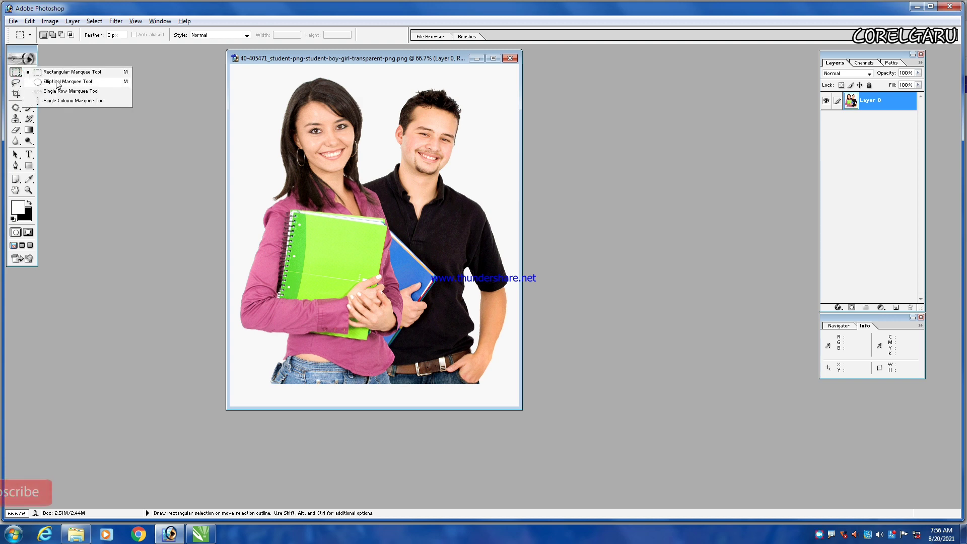
click(57, 83)
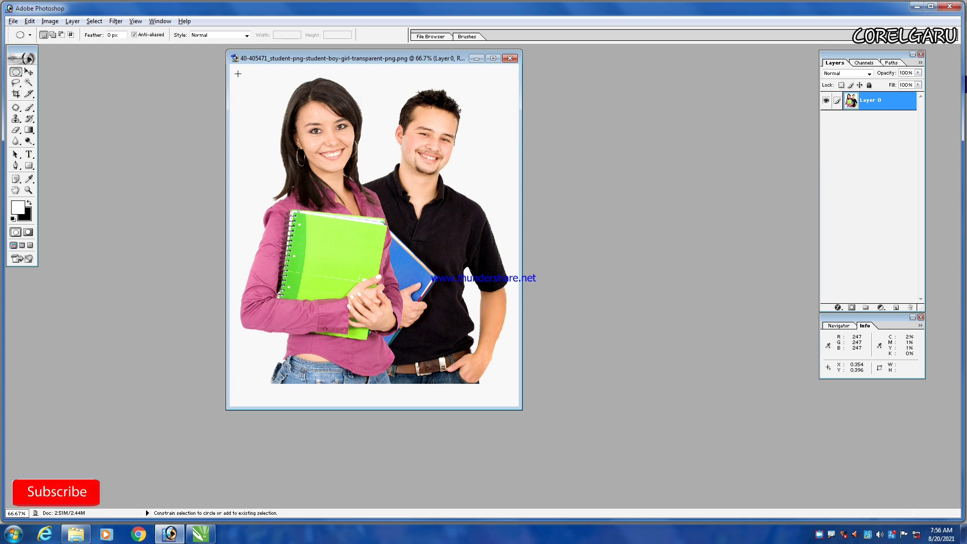
drag(237, 73, 567, 353)
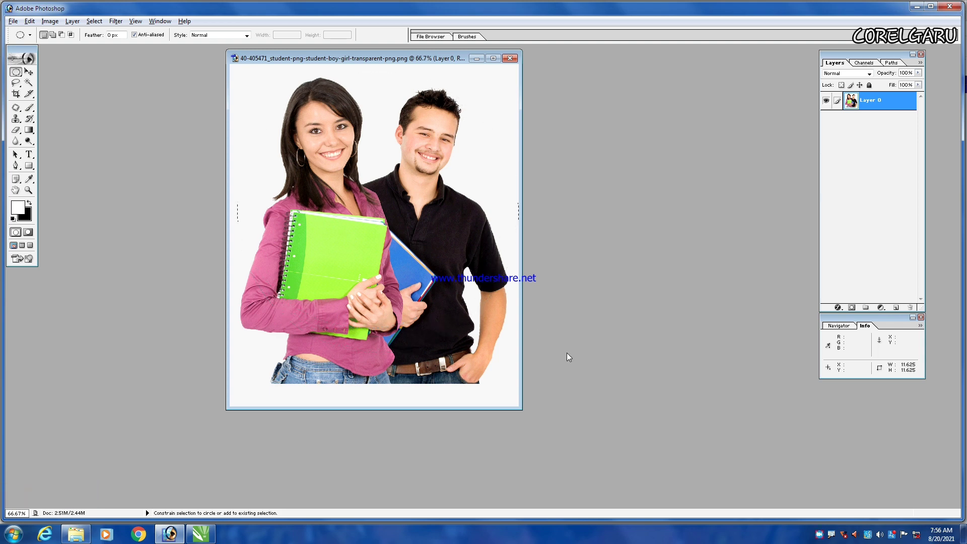
key(space)
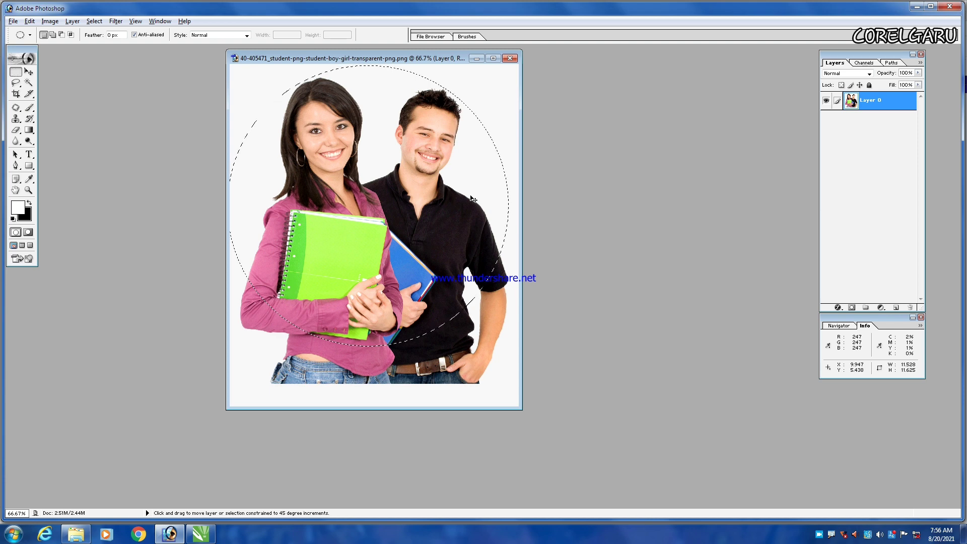
key(ctrl+shift+i)
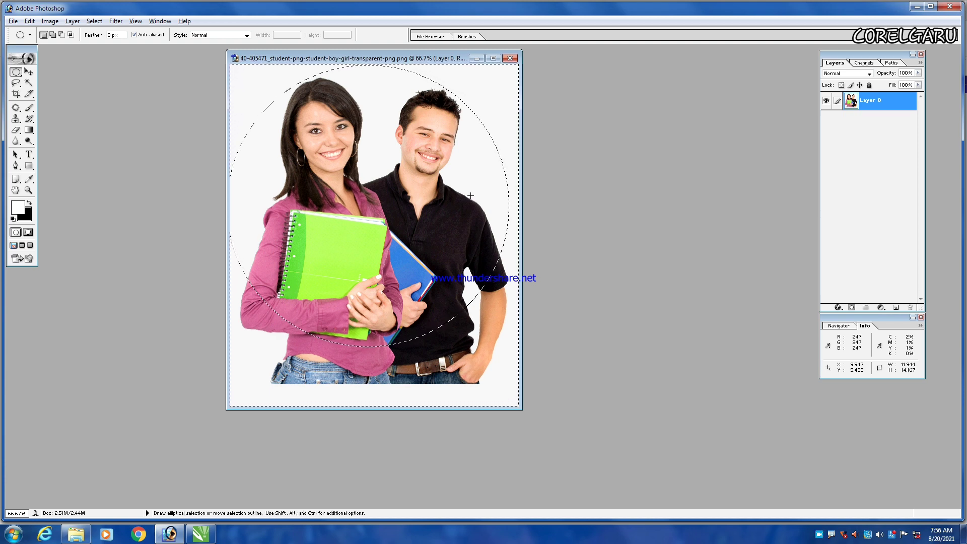
key(Delete)
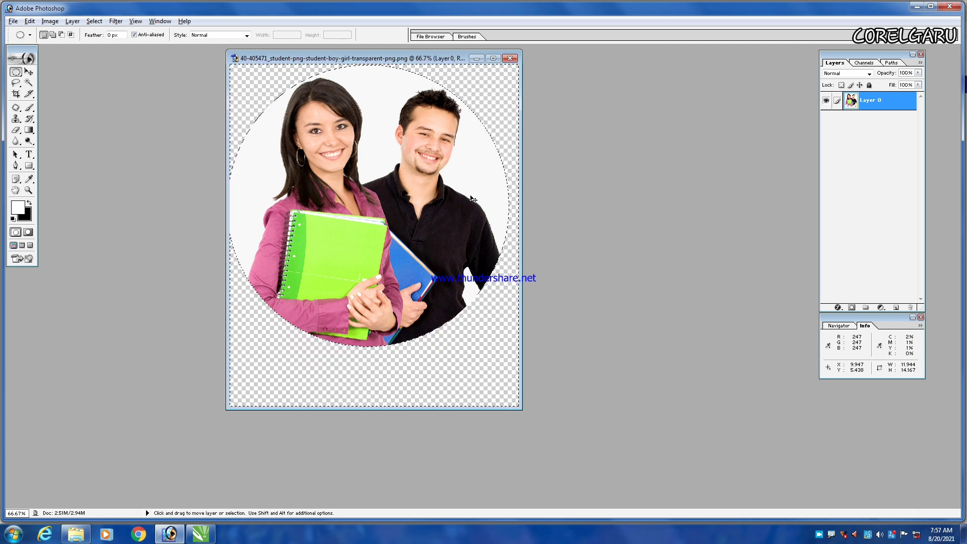
Step: Bring the circular student PNG from the Class student folder into the CorelDRAW document, then return to Photoshop and dismiss the save dialog
key(ctrl+shift+s)
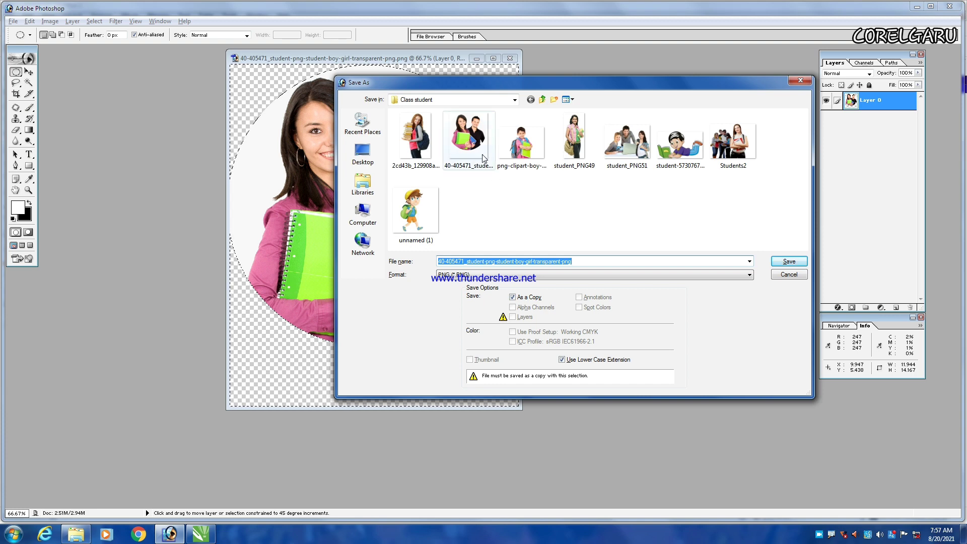
click(463, 135)
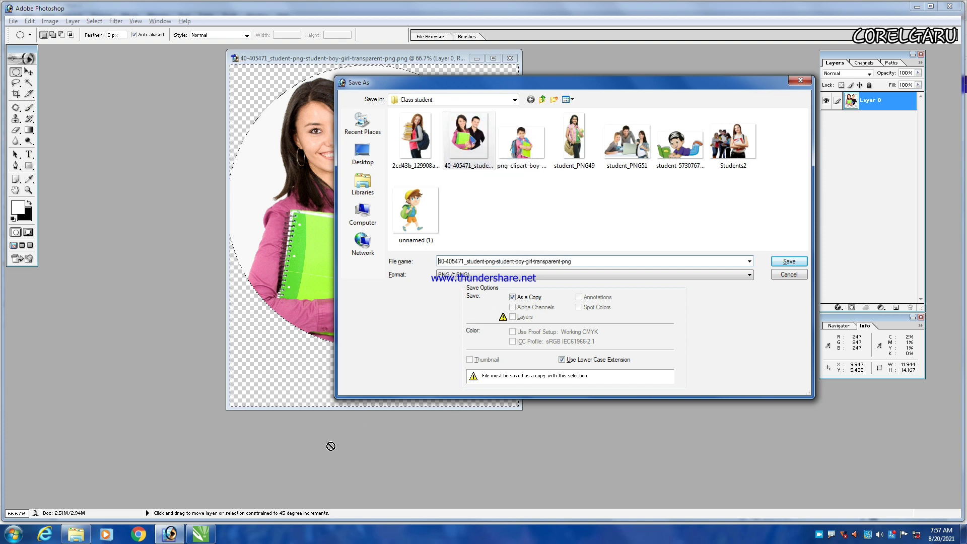
drag(331, 446, 140, 190)
scroll(245, 231, down, 4)
drag(221, 221, 394, 256)
scroll(405, 247, up, 4)
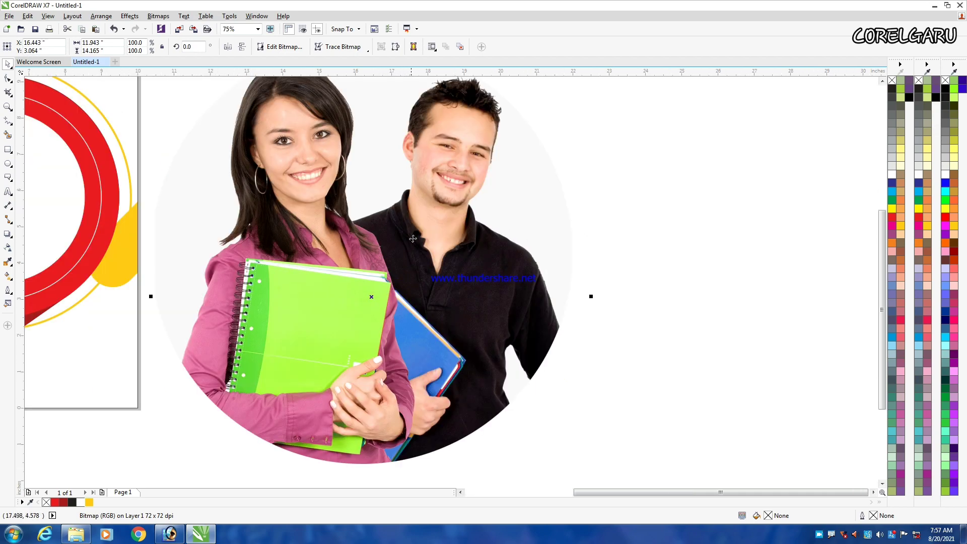
scroll(413, 239, down, 1)
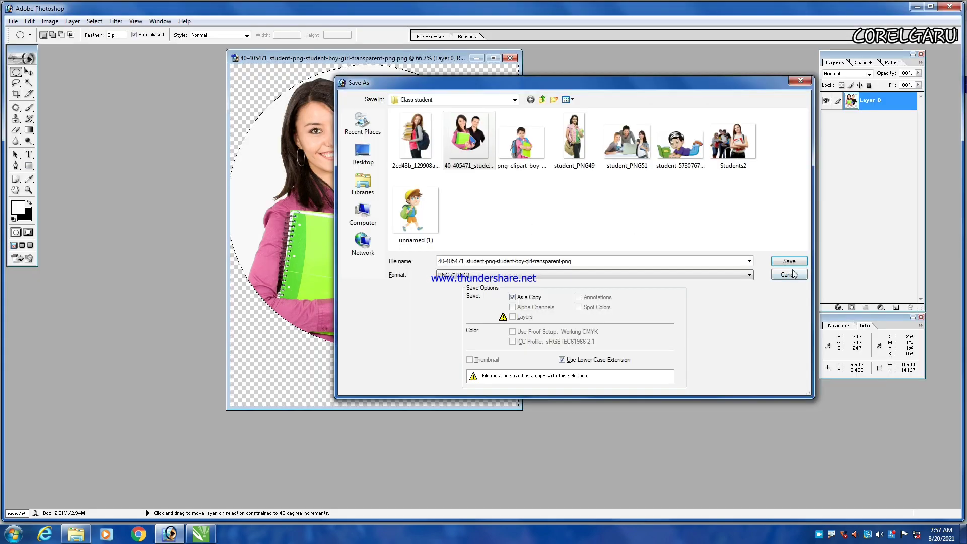
click(793, 274)
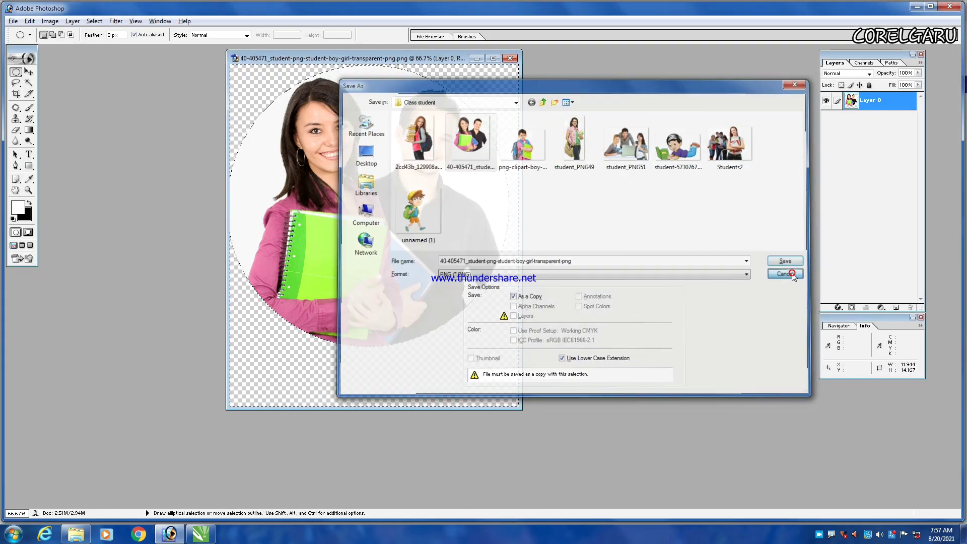
Step: Select the off-white background around the students with the Magic Wand at tolerance 10 and delete it
click(29, 83)
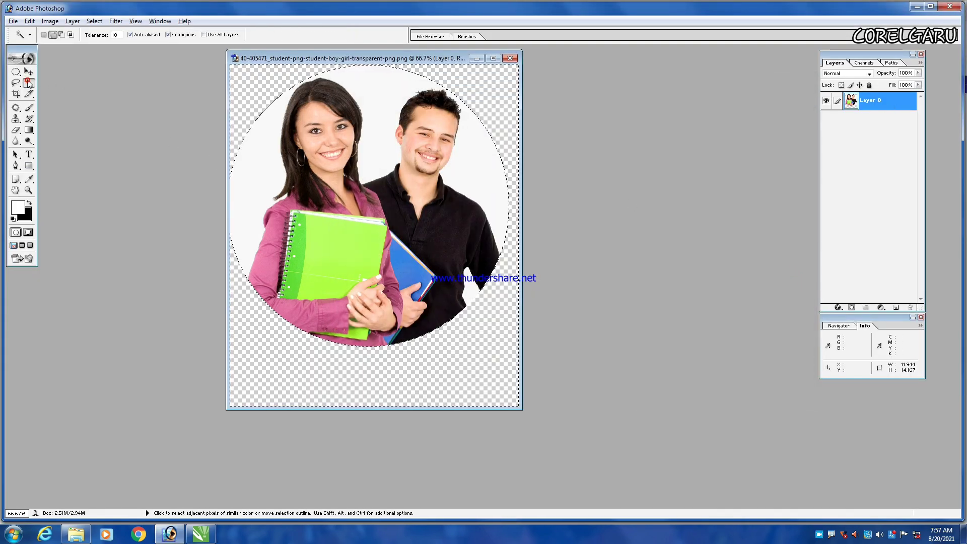
click(267, 151)
key(Delete)
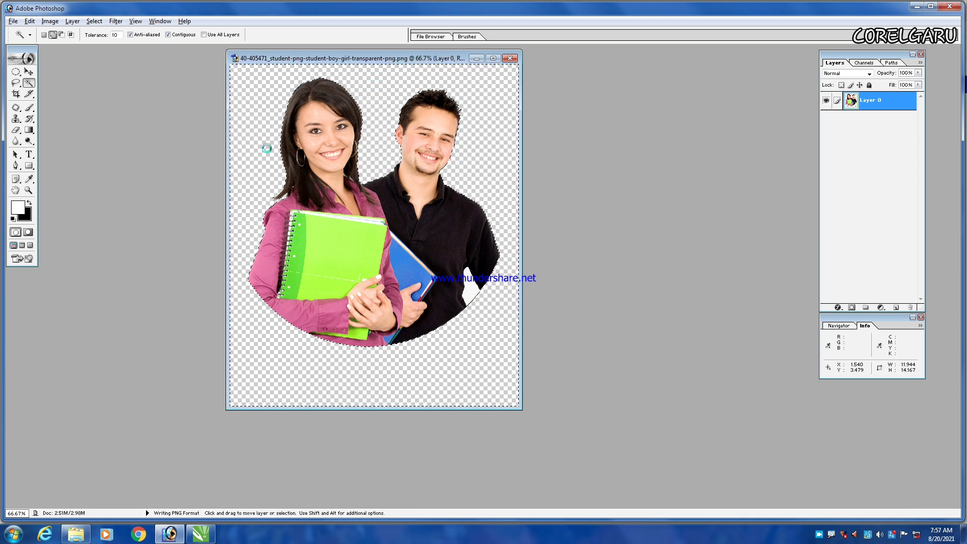
Step: Bring the background-free student PNG from the Class student folder into the CorelDRAW document and delete the earlier white-backed copy
key(ctrl+shift+s)
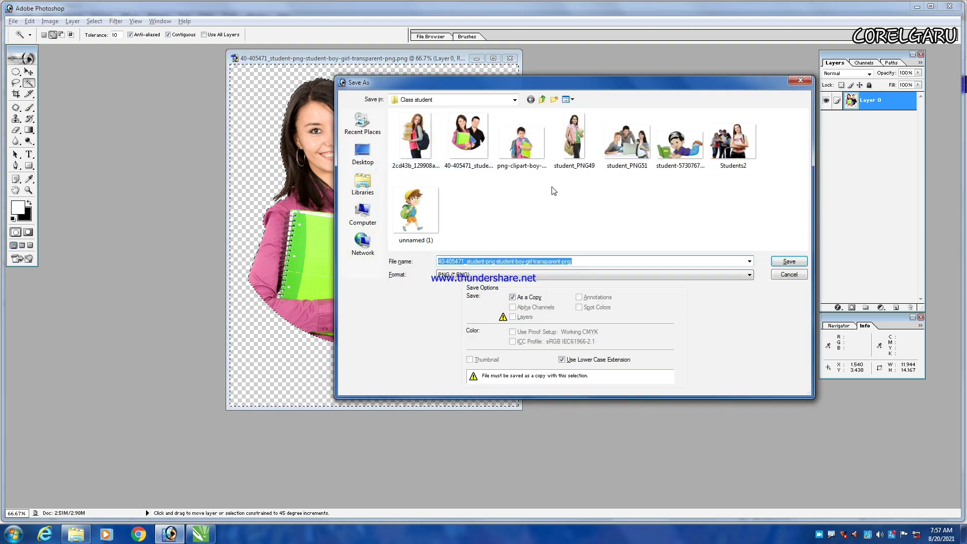
drag(464, 143, 211, 462)
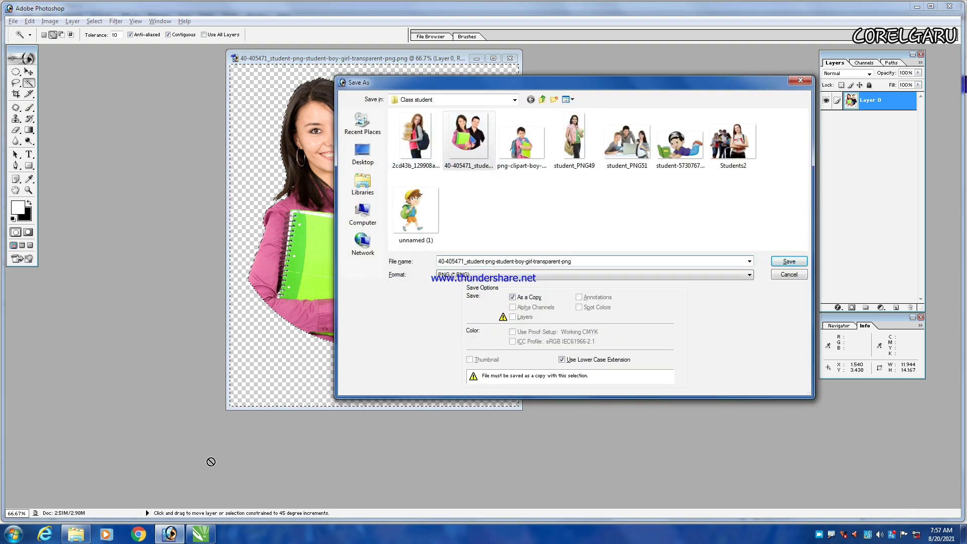
drag(198, 522, 415, 232)
click(387, 217)
key(Delete)
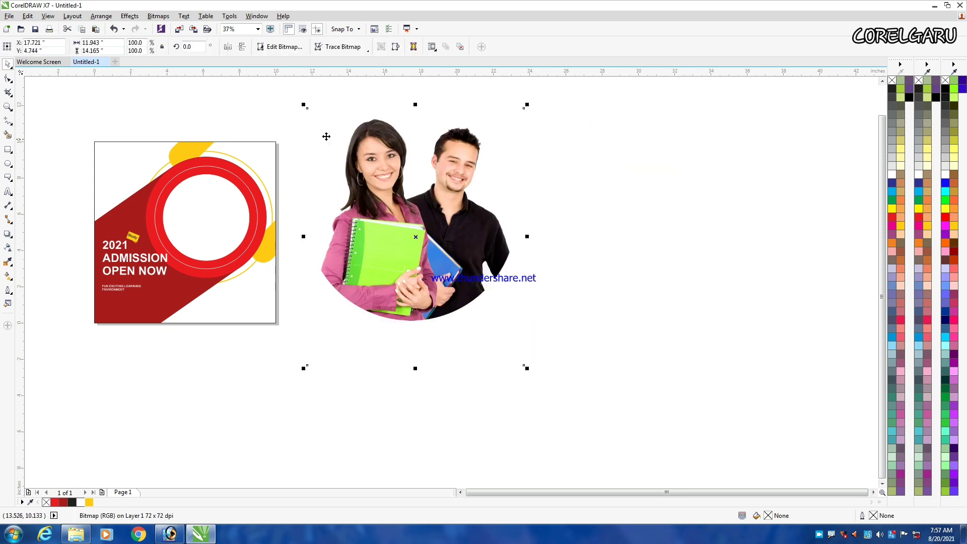
Step: Scale the student photo to about 5.94 by 7.04 inches and place it over the white circle at about X 5.97, Y 5.18 inches
drag(303, 105, 375, 188)
drag(438, 241, 225, 220)
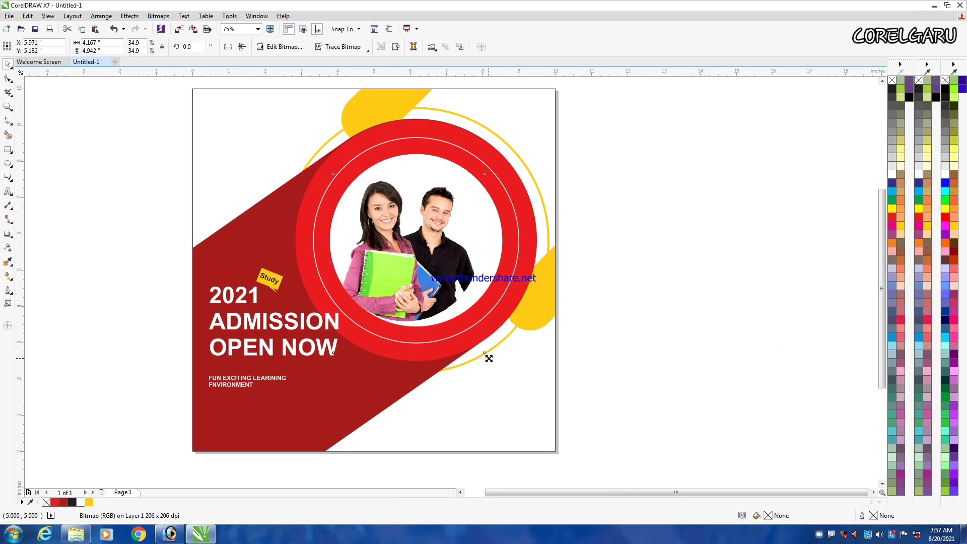
drag(518, 384, 518, 384)
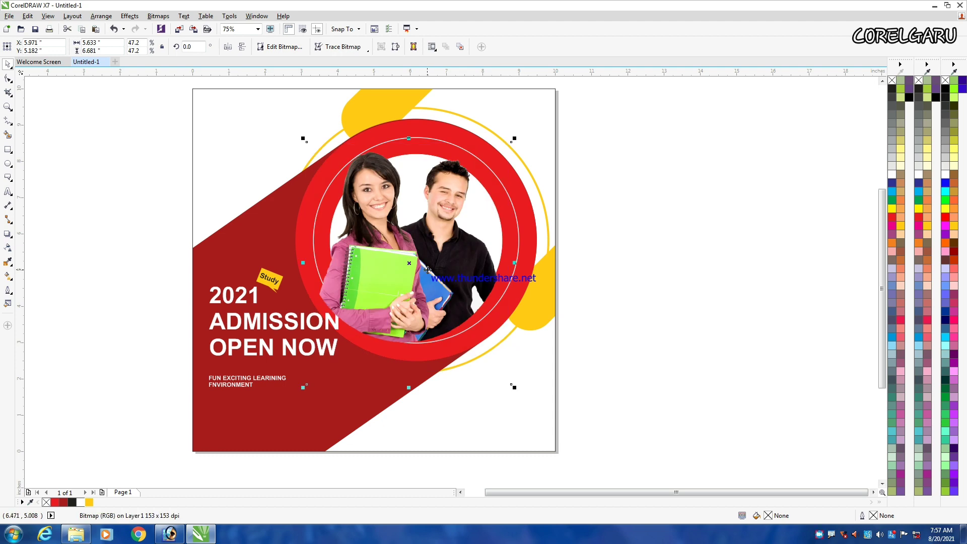
drag(516, 389, 522, 395)
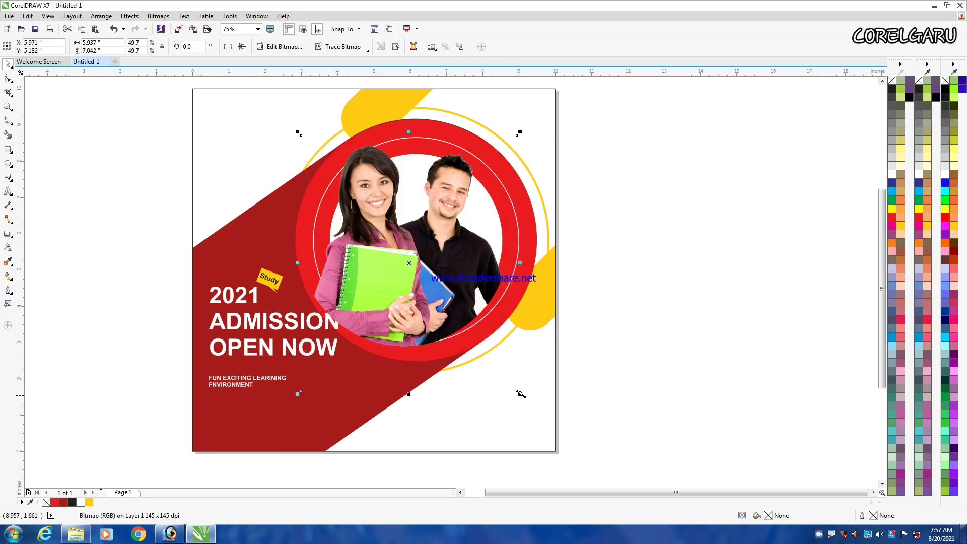
Step: Move the student photo up and slightly right to about X 6.16, Y 5.74 inches
drag(414, 314, 417, 280)
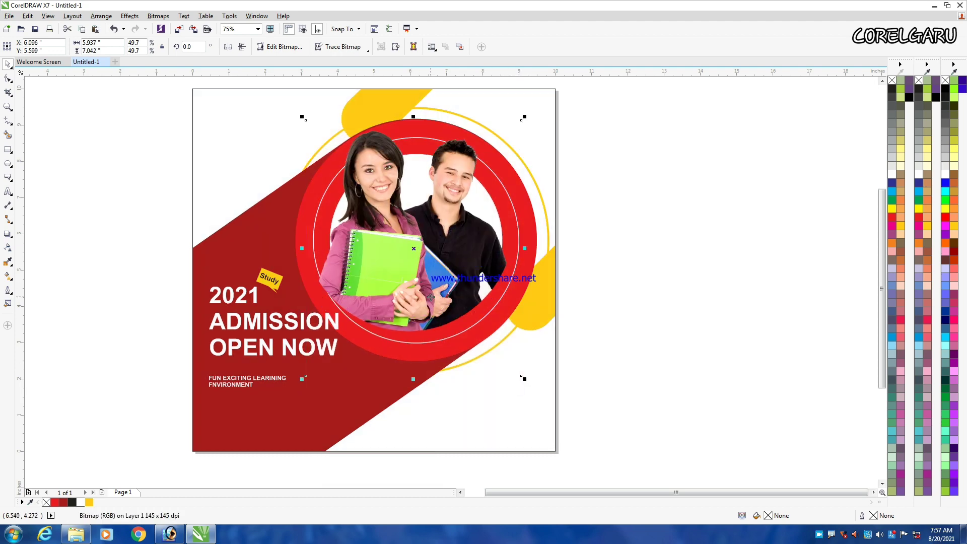
key(Right)
key(Right)
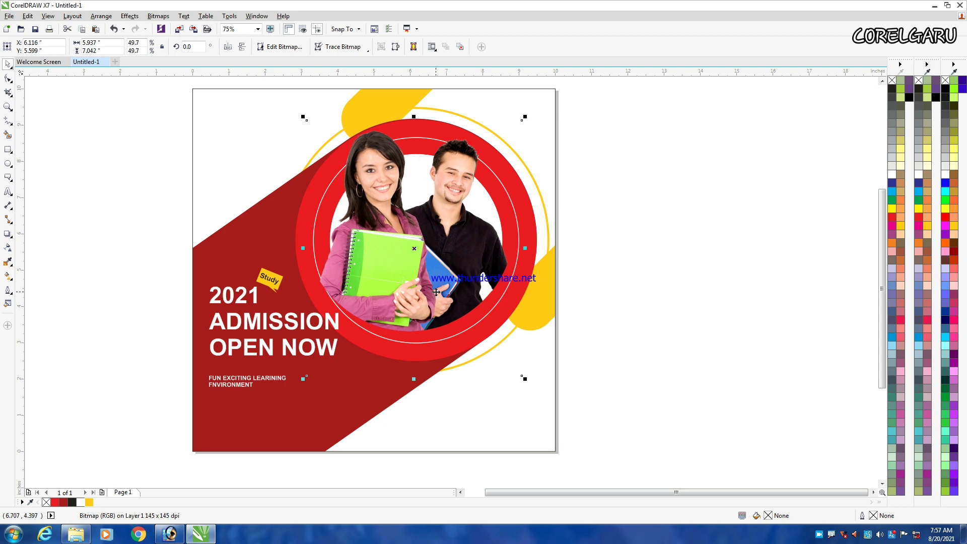
key(Up)
key(Up)
key(Up)
key(Up)
key(Up)
key(Up)
key(Up)
key(Up)
key(Up)
key(Up)
key(Up)
key(Up)
key(Up)
key(Up)
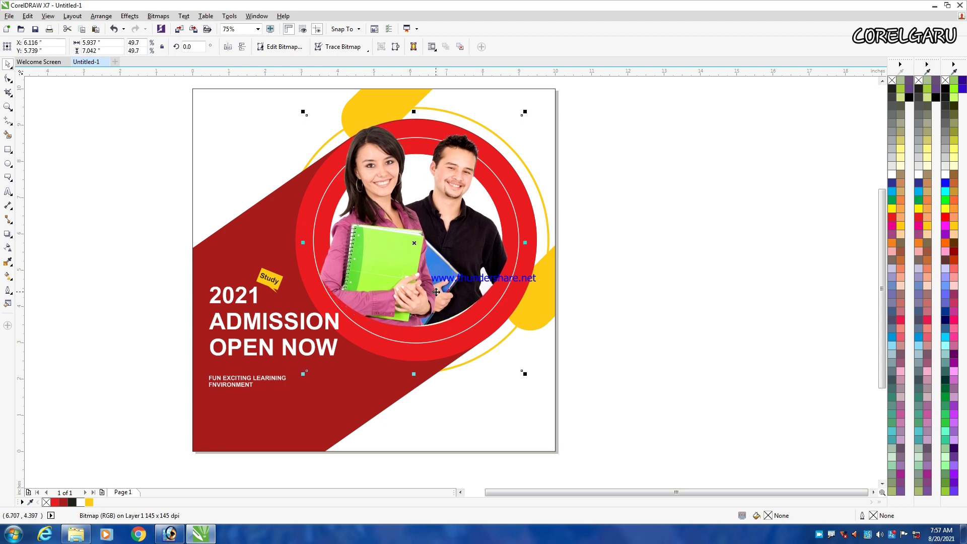
key(Right)
key(Right)
key(Right)
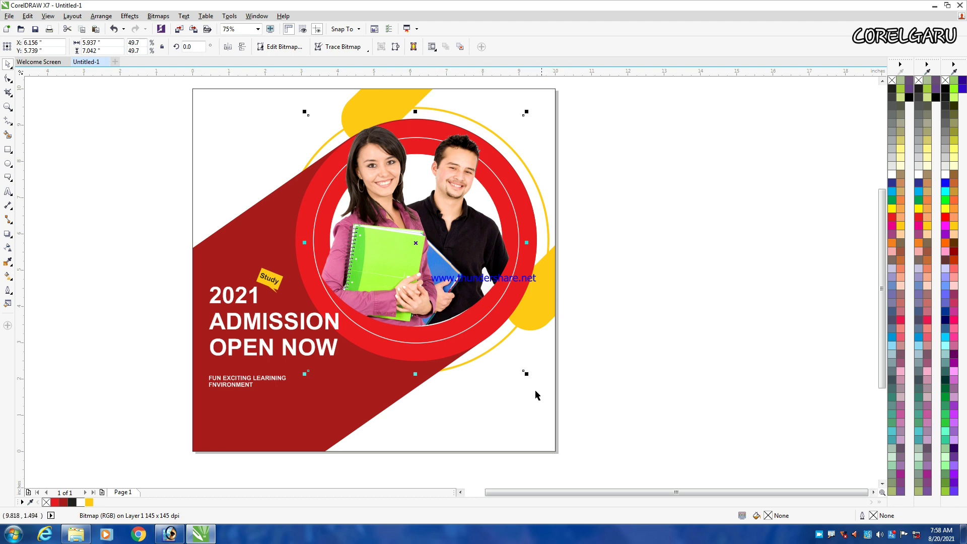
Step: Shrink the student photo to about 5.55 by 6.58 inches and nudge it to about X 6.27, Y 5.57 inches
drag(526, 373, 519, 365)
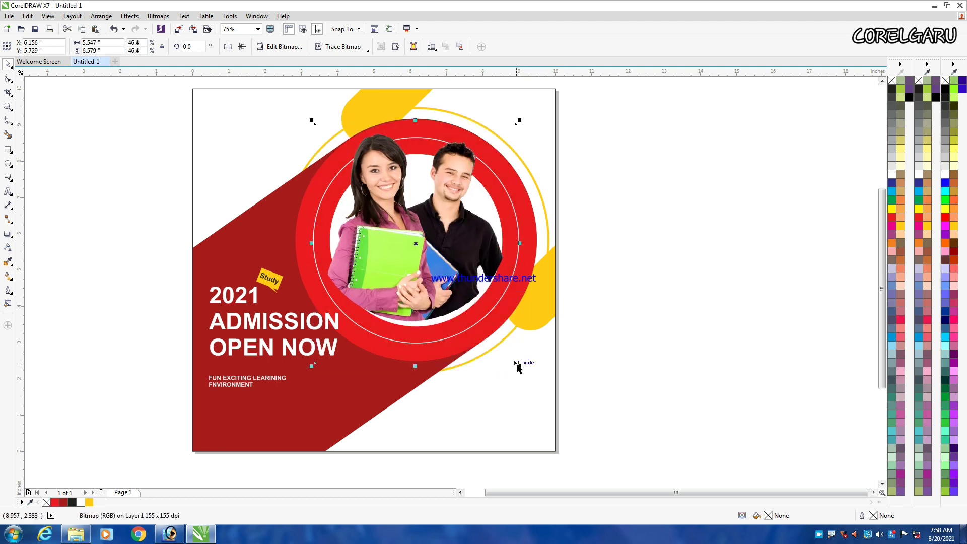
key(Down)
key(Down)
key(Down)
key(Down)
key(Down)
key(Down)
key(Down)
key(Down)
key(Down)
key(Down)
key(Down)
key(Down)
key(Down)
key(Down)
key(Down)
key(Down)
key(Down)
key(Down)
key(Down)
key(Down)
key(Right)
key(Right)
key(Right)
key(Right)
key(Right)
key(Right)
key(Right)
key(Right)
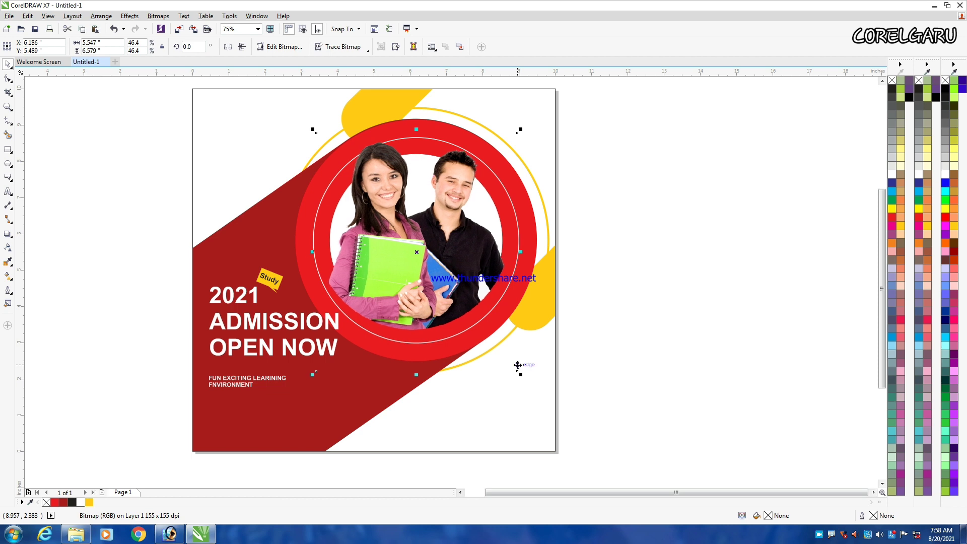
key(Up)
key(Up)
key(Up)
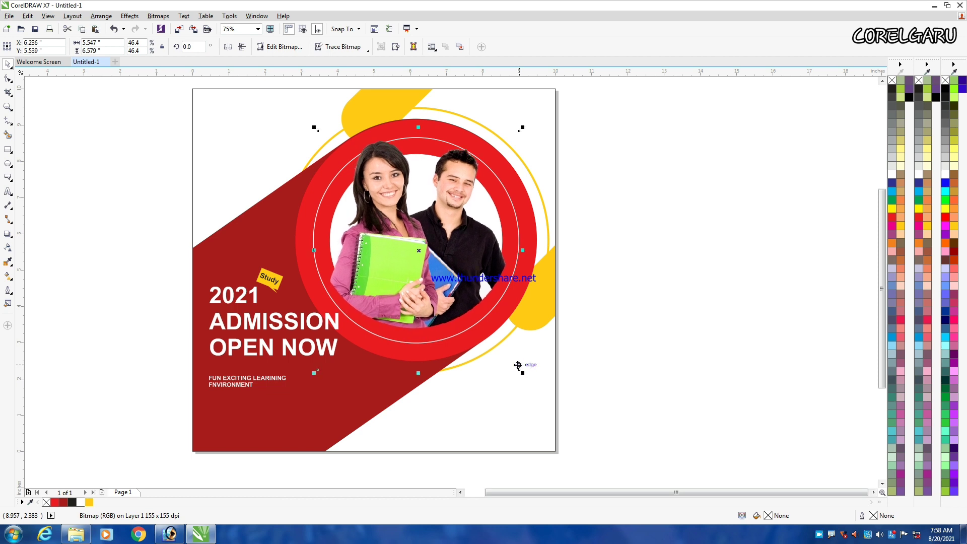
key(Up)
key(Up)
key(Right)
key(Right)
key(Right)
key(Up)
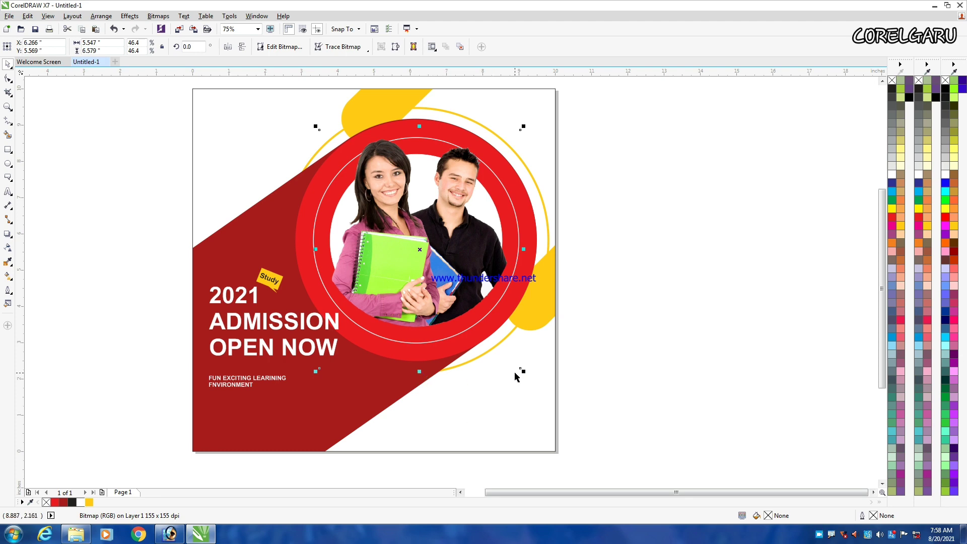
Step: Reduce the student photo to about 5.30 by 6.29 inches and lower it to about Y 5.43 inches to fit the circle
drag(524, 372, 519, 373)
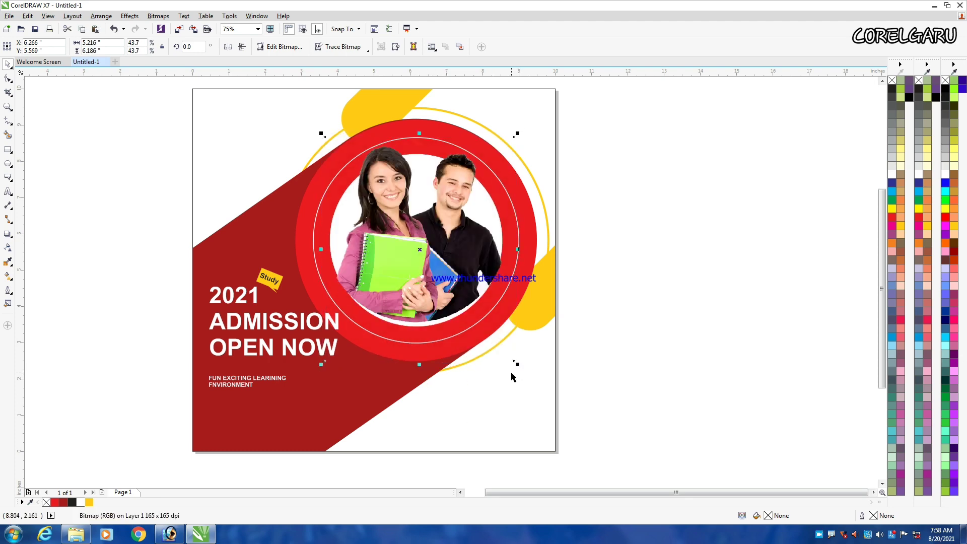
key(Down)
key(Down)
key(Down)
key(Down)
key(Down)
key(Down)
key(Down)
key(Down)
key(Down)
key(Down)
key(Down)
key(Down)
key(Down)
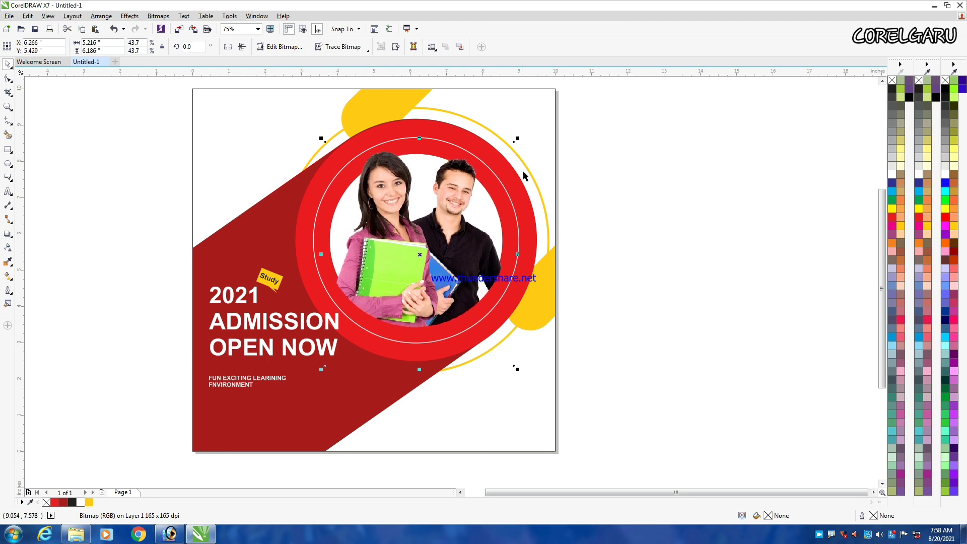
drag(518, 139, 520, 134)
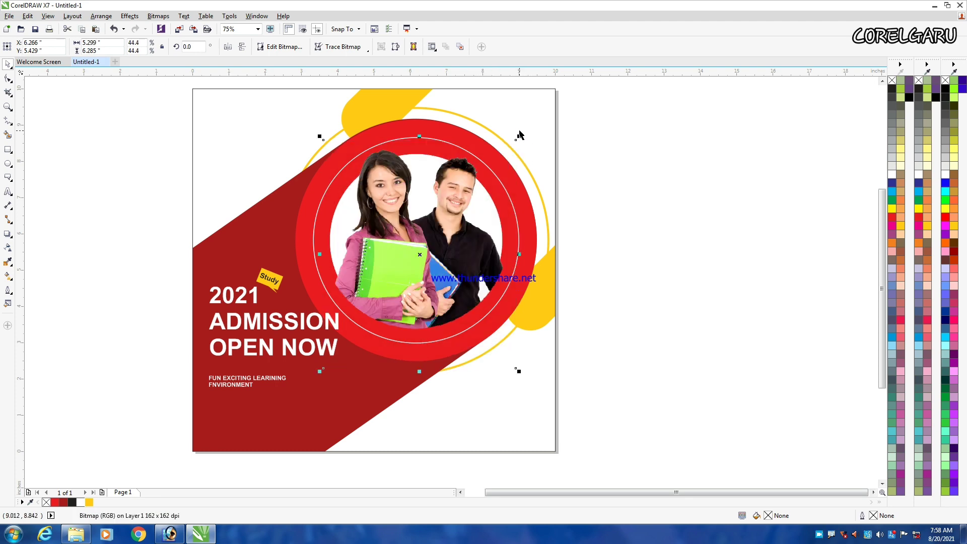
Step: Deselect the photo and examine the poster layout both close up and as a whole page
scroll(486, 251, down, 1)
scroll(476, 257, up, 1)
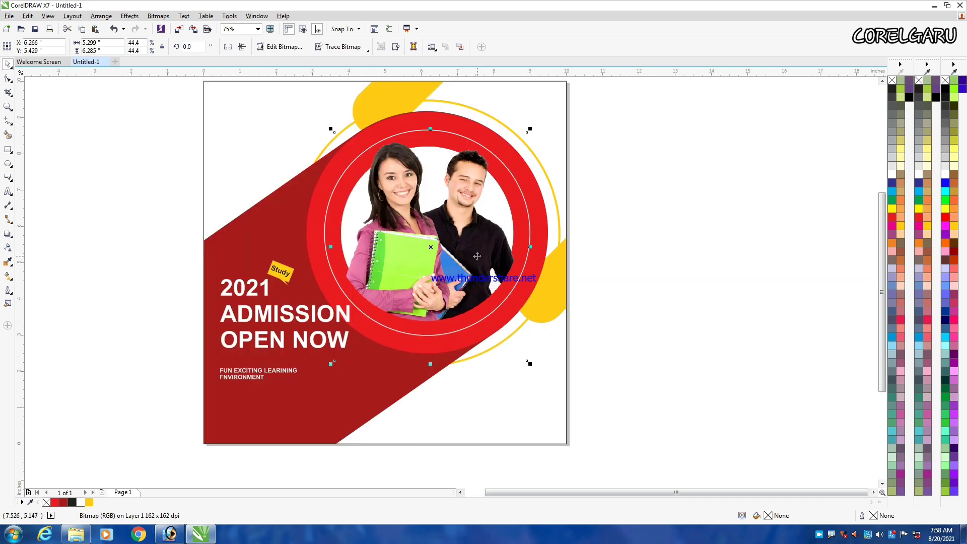
scroll(476, 258, down, 1)
click(584, 236)
key(z)
drag(318, 151, 548, 376)
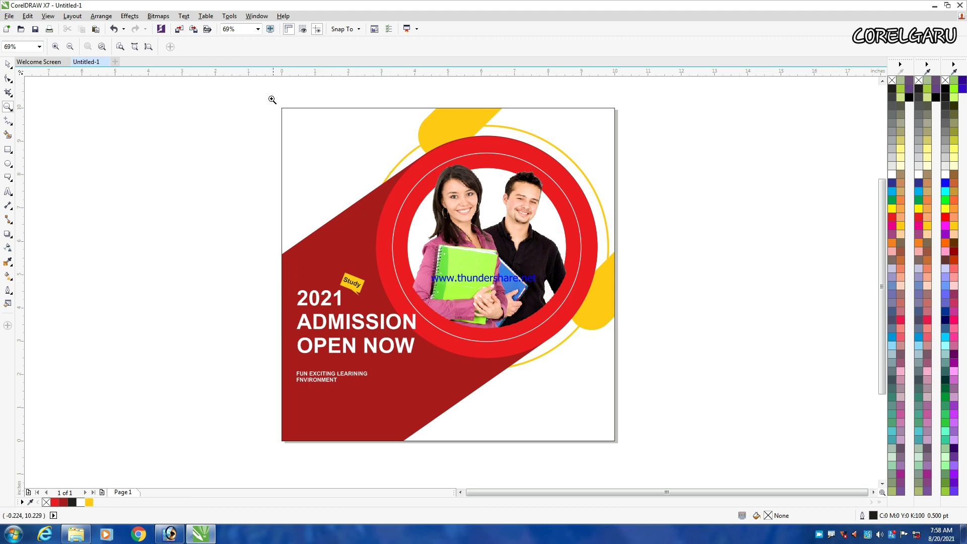
drag(265, 87, 626, 453)
drag(245, 89, 686, 393)
scroll(502, 296, down, 3)
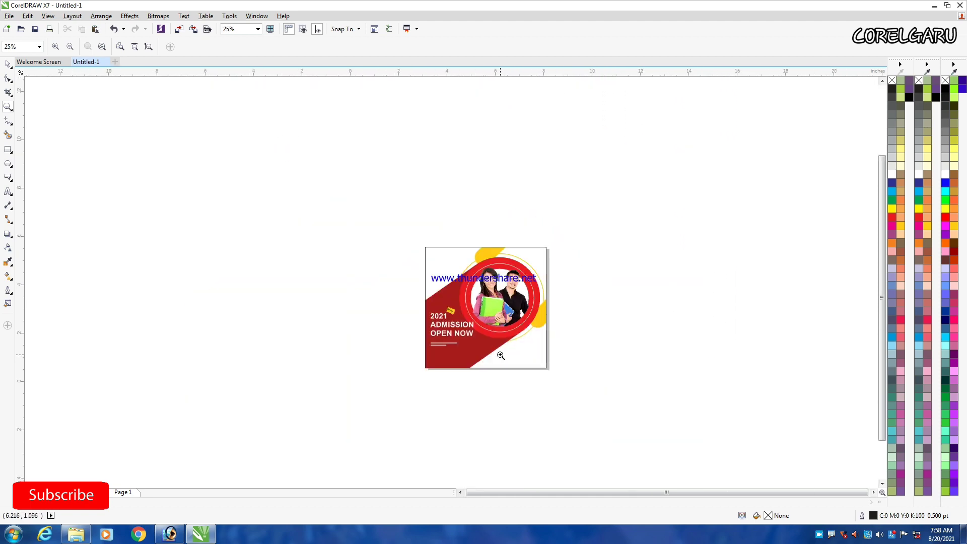
scroll(501, 356, up, 2)
drag(182, 122, 694, 428)
scroll(490, 312, down, 4)
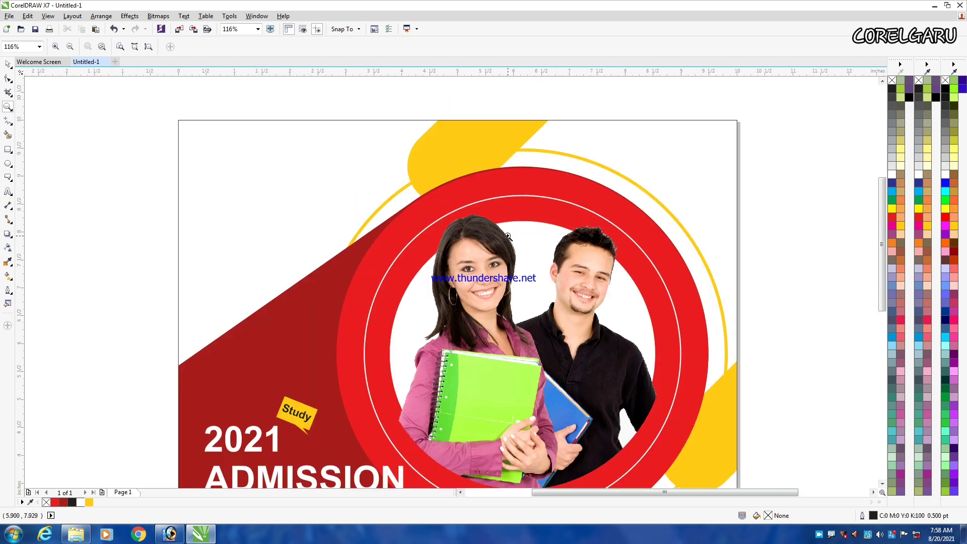
scroll(369, 193, down, 1)
scroll(271, 156, down, 1)
drag(259, 141, 429, 315)
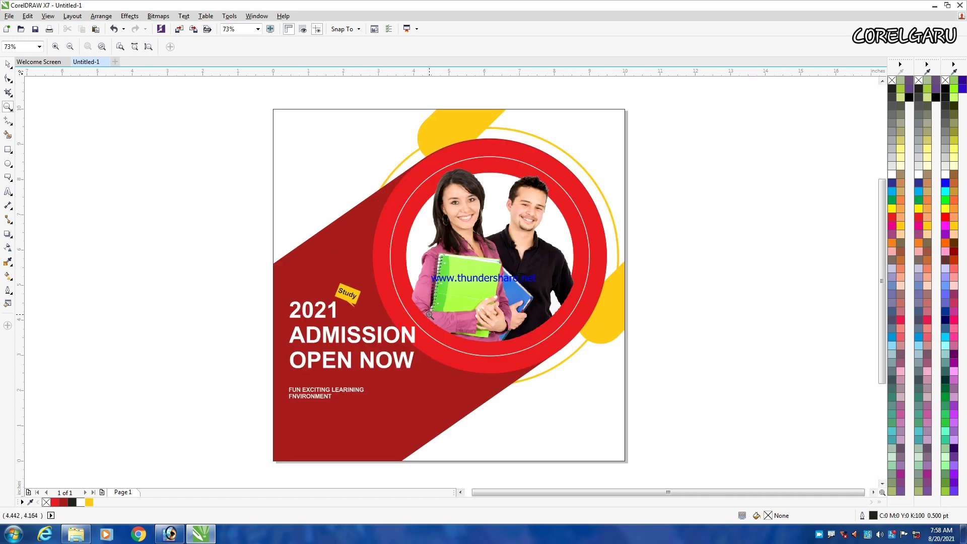
Step: Switch to Photoshop, cancel the pending save and clear the selection around the student picture
key(space)
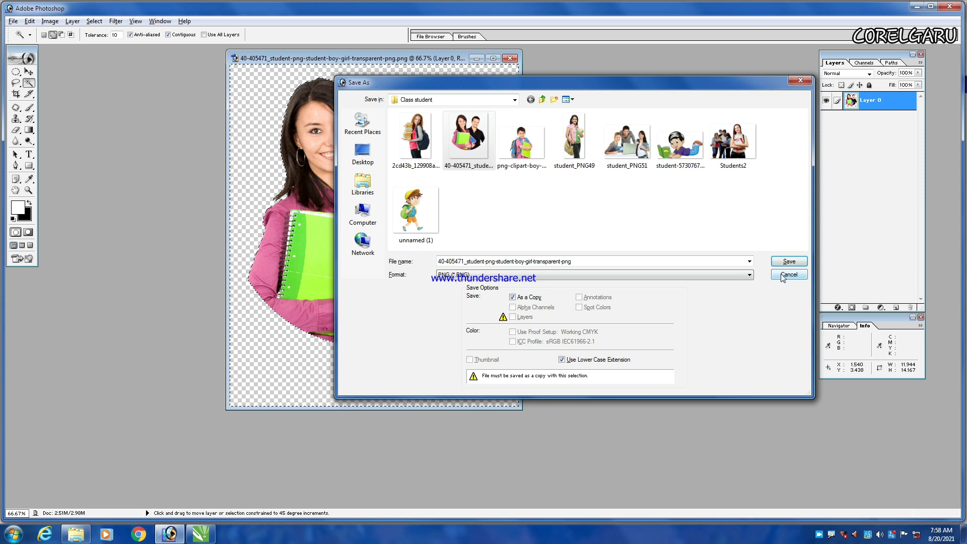
click(788, 275)
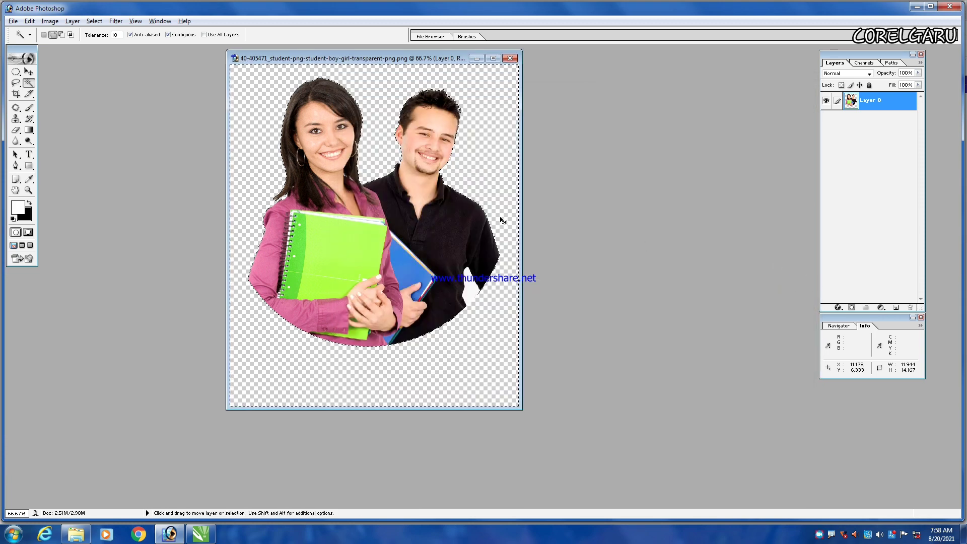
key(ctrl+d)
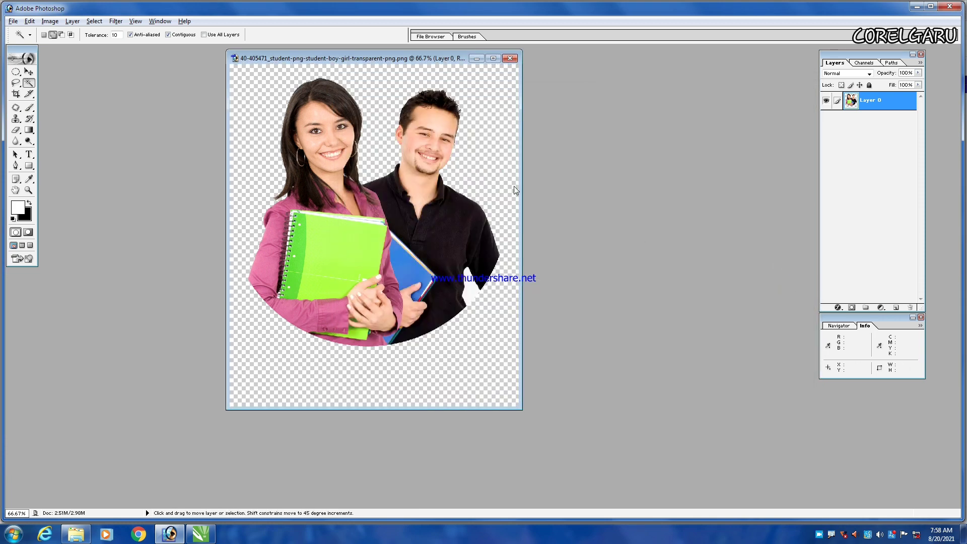
Step: Select a circle about 10.2 inches wide around both students and delete everything outside it
click(16, 72)
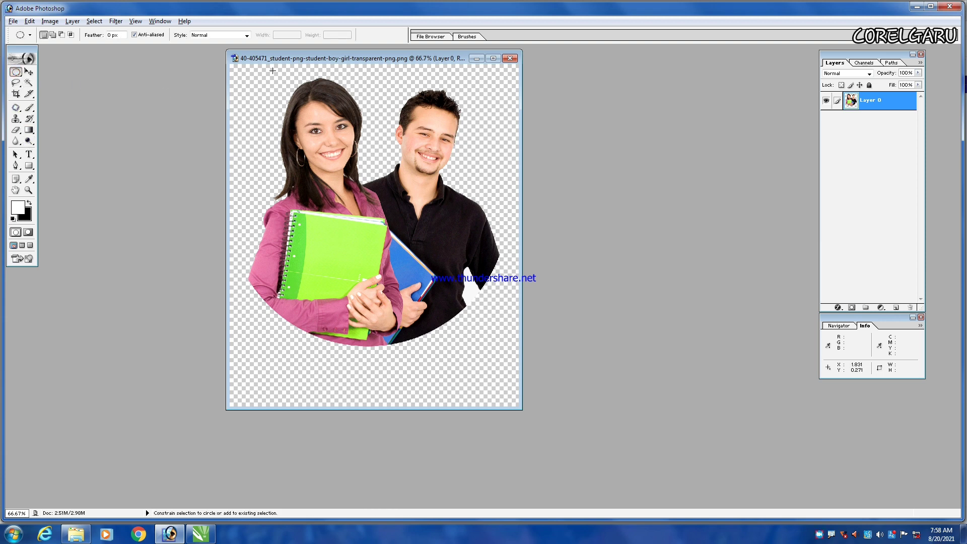
drag(272, 70, 561, 315)
key(space)
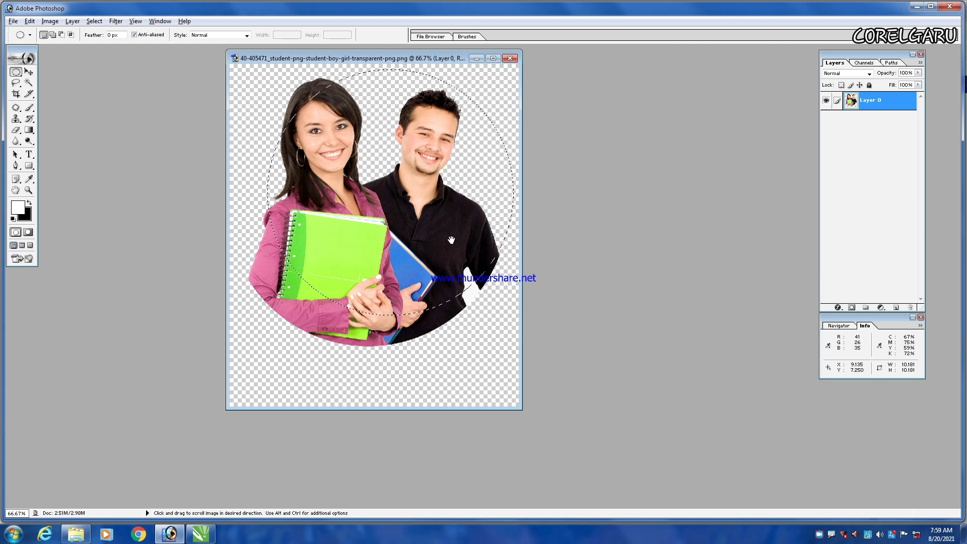
drag(451, 240, 415, 236)
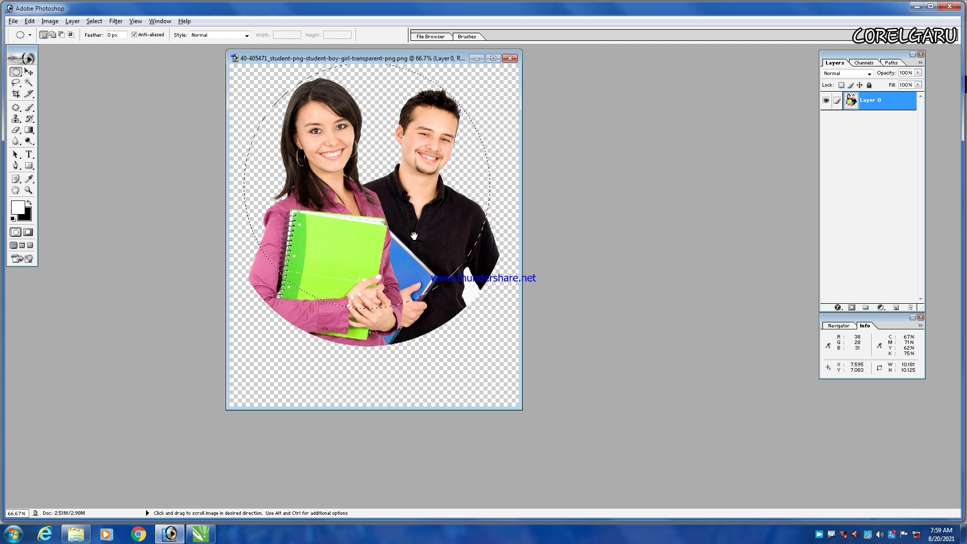
key(shift+Right)
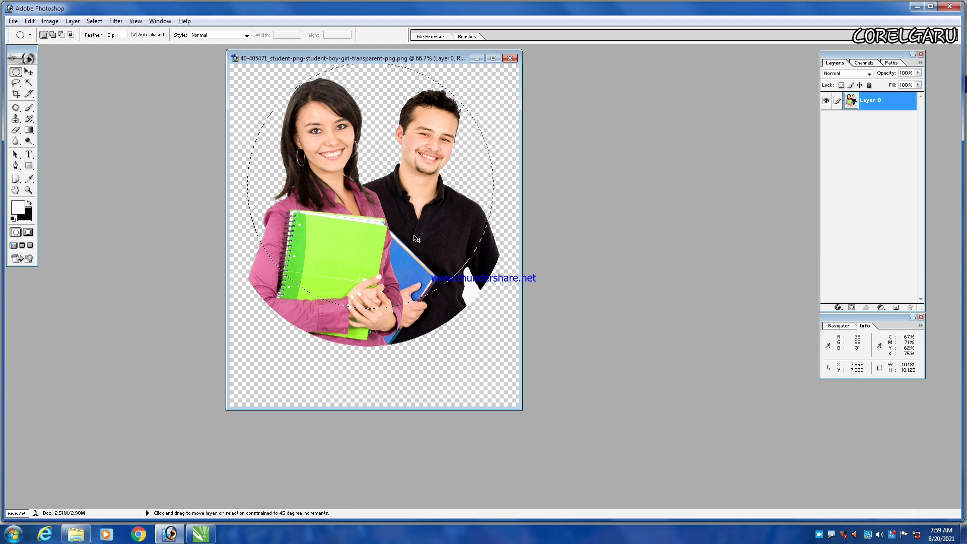
key(ctrl+shift+i)
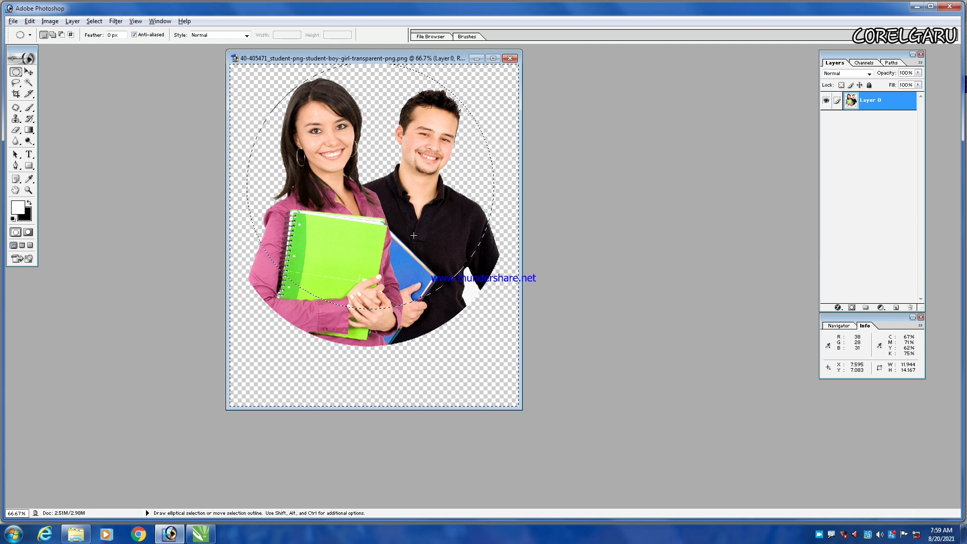
key(Delete)
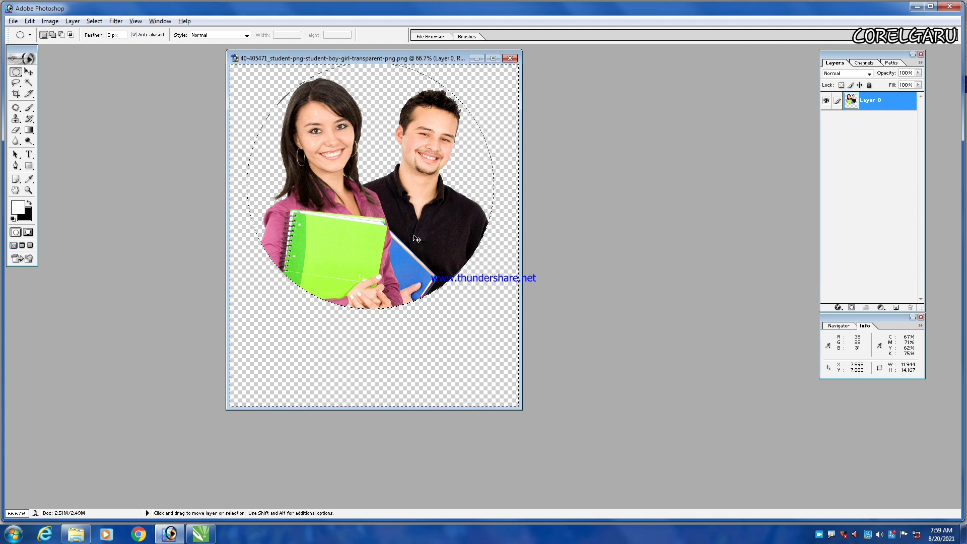
Step: Save the trimmed student PNG as a copy and place it in CorelDRAW, left of the poster page
key(ctrl+shift+s)
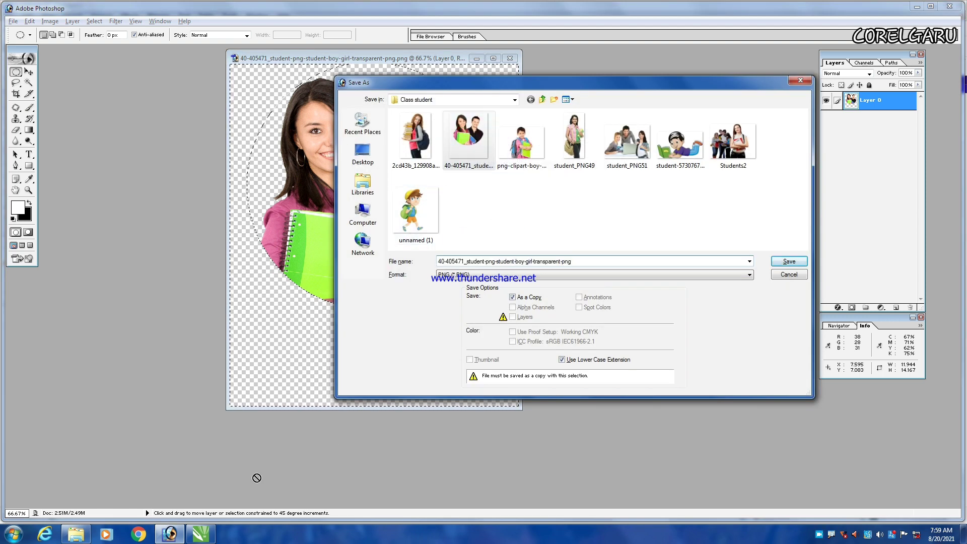
drag(257, 478, 171, 183)
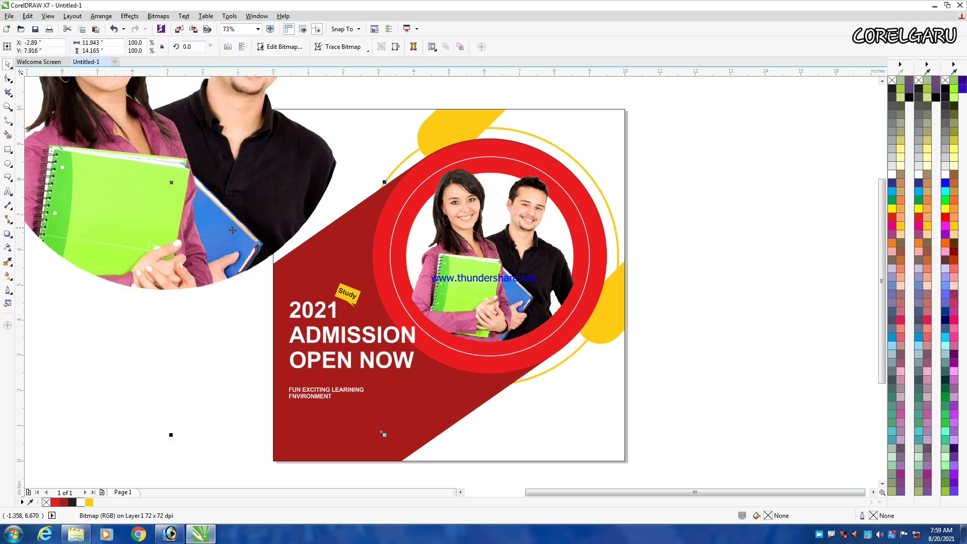
scroll(252, 231, down, 2)
click(361, 207)
drag(253, 206, 188, 217)
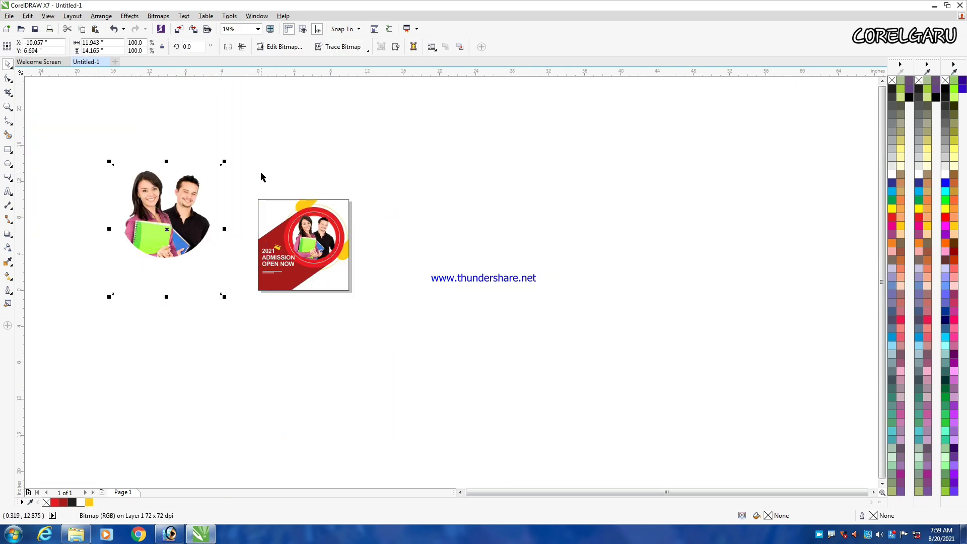
Step: Duplicate the whole poster to the right of the page and move the trimmed student photo beside the copy
drag(242, 177, 385, 344)
drag(309, 251, 453, 251)
drag(198, 210, 565, 234)
scroll(565, 235, up, 1)
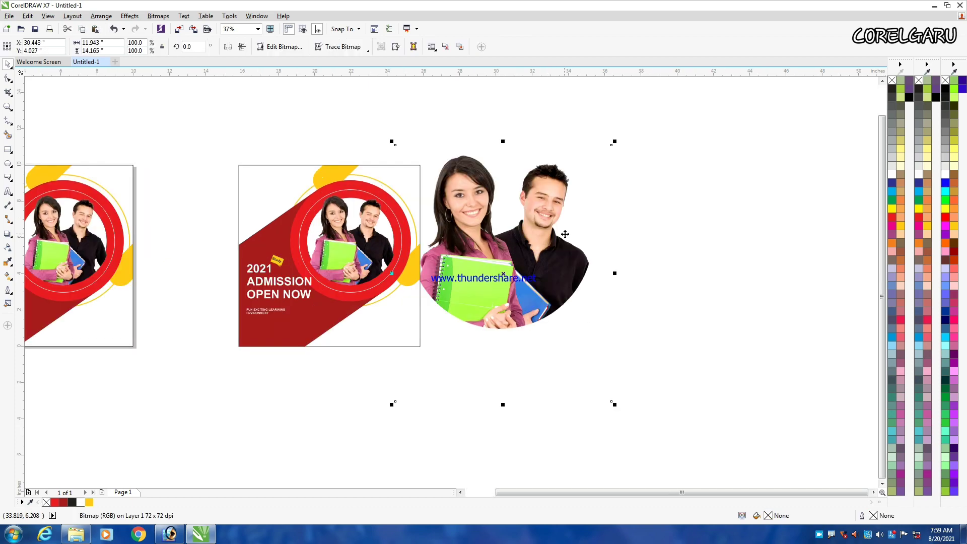
Step: Replace the poster copy's old photo with the trimmed one, scaled to about 5.36 by 6.36 inches at about X 22.00, Y 5.42 inches
click(674, 221)
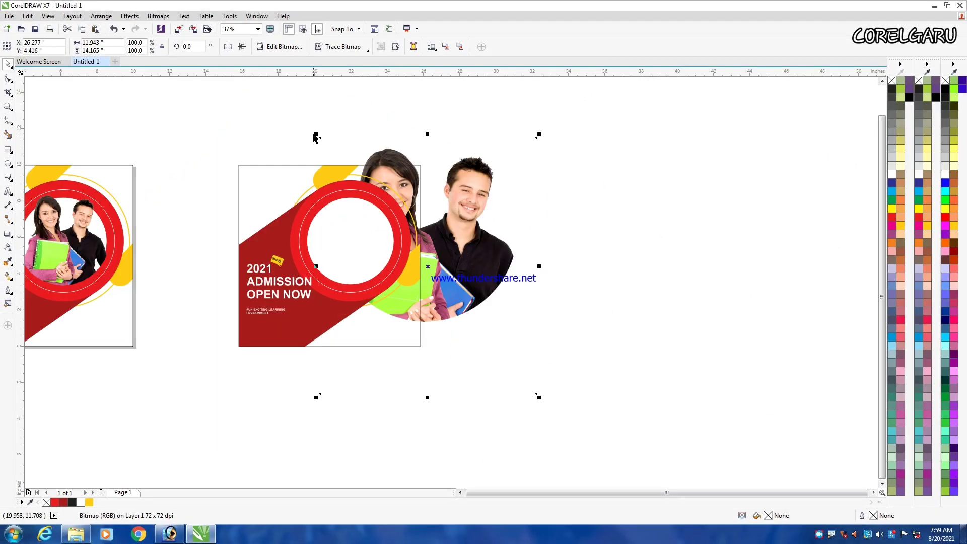
click(314, 134)
click(397, 167)
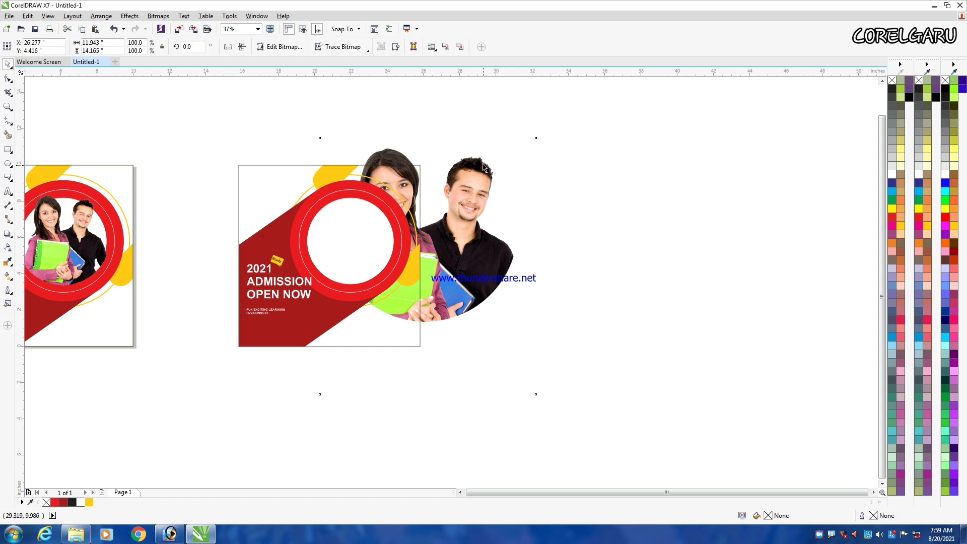
drag(316, 135, 376, 205)
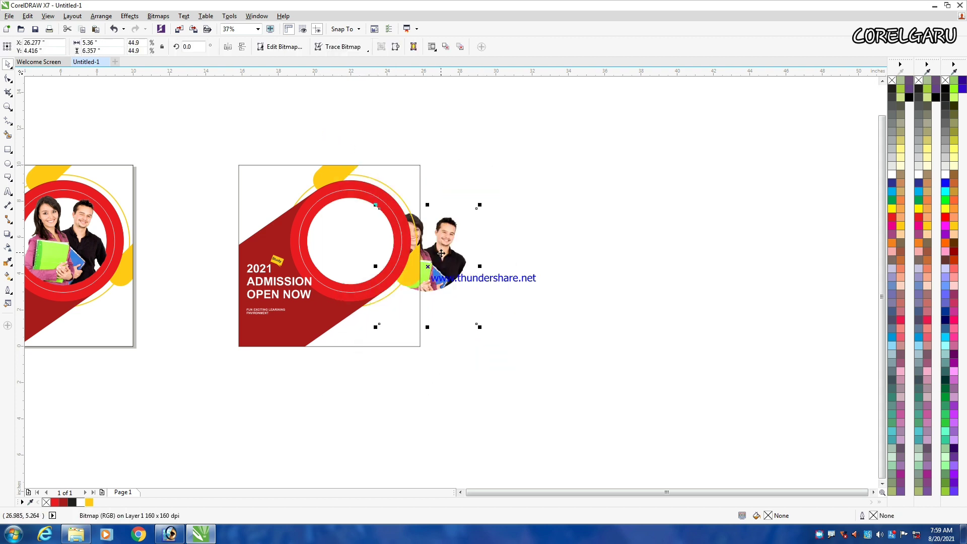
drag(442, 255, 375, 247)
scroll(375, 262, up, 2)
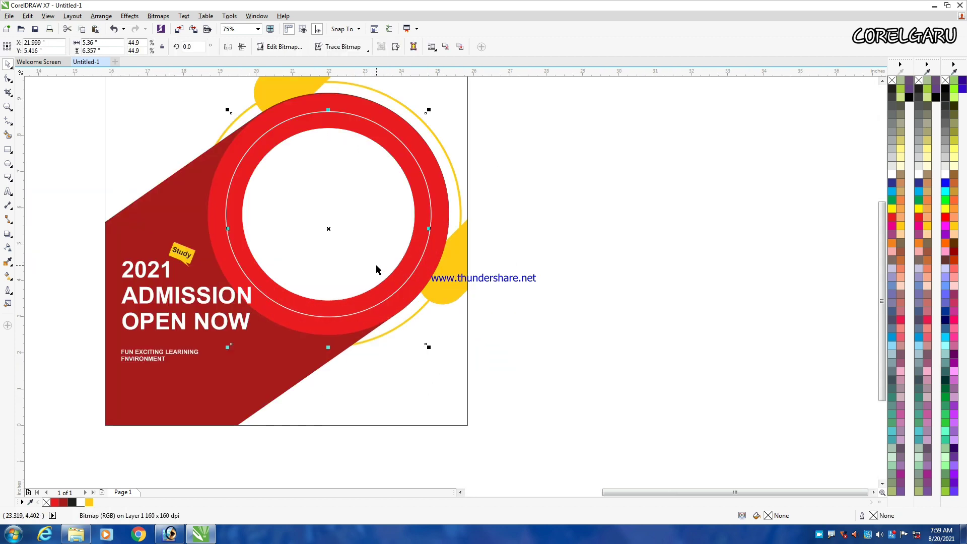
click(664, 260)
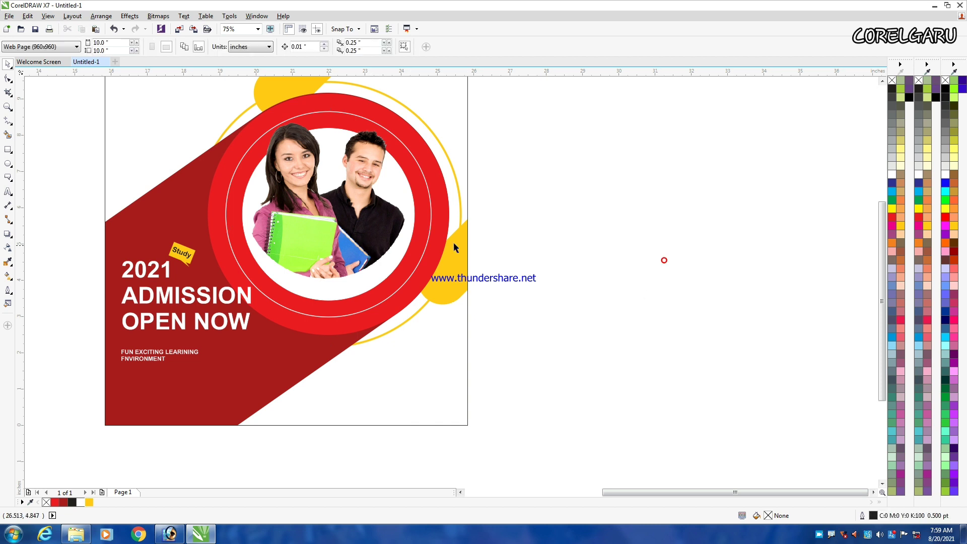
Step: Enlarge the trimmed photo to about 6.08 by 7.22 inches and lower it in the circle to about X 22.08, Y 4.95 inches
click(393, 233)
drag(429, 348, 460, 368)
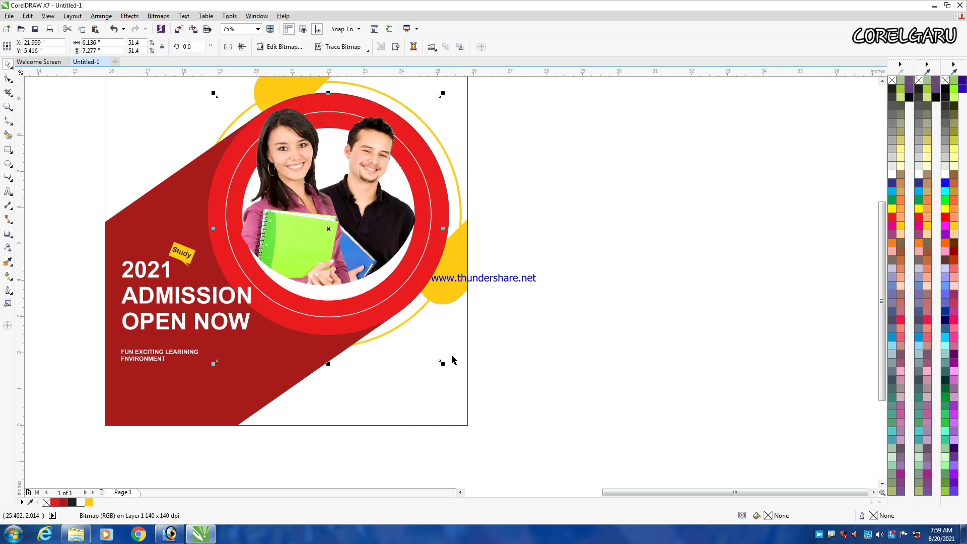
drag(443, 364, 440, 360)
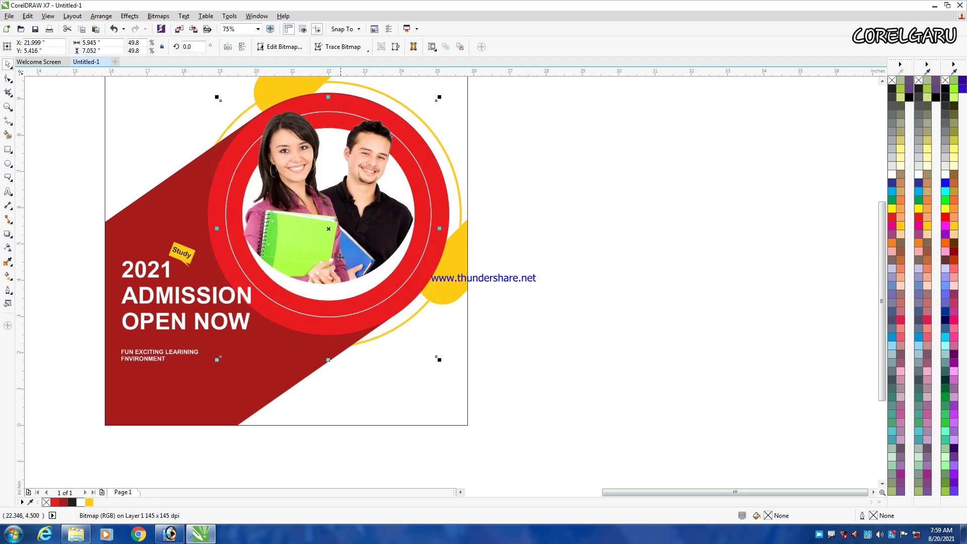
drag(340, 257, 349, 268)
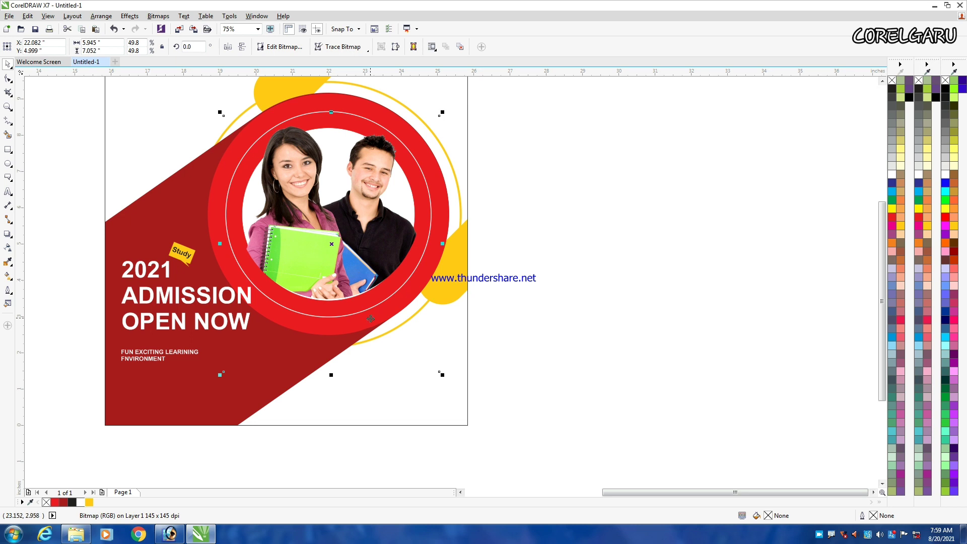
key(Down)
key(Down)
key(Down)
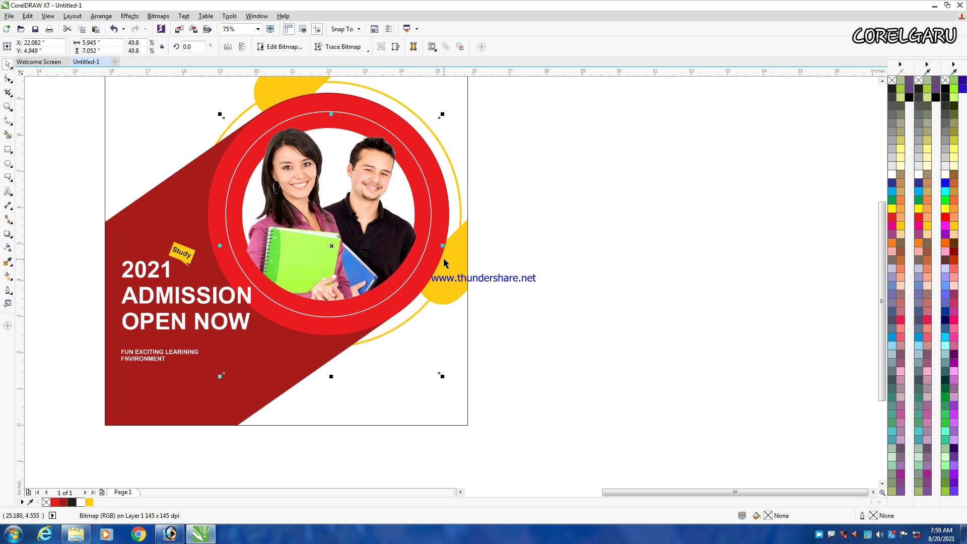
drag(442, 115, 444, 108)
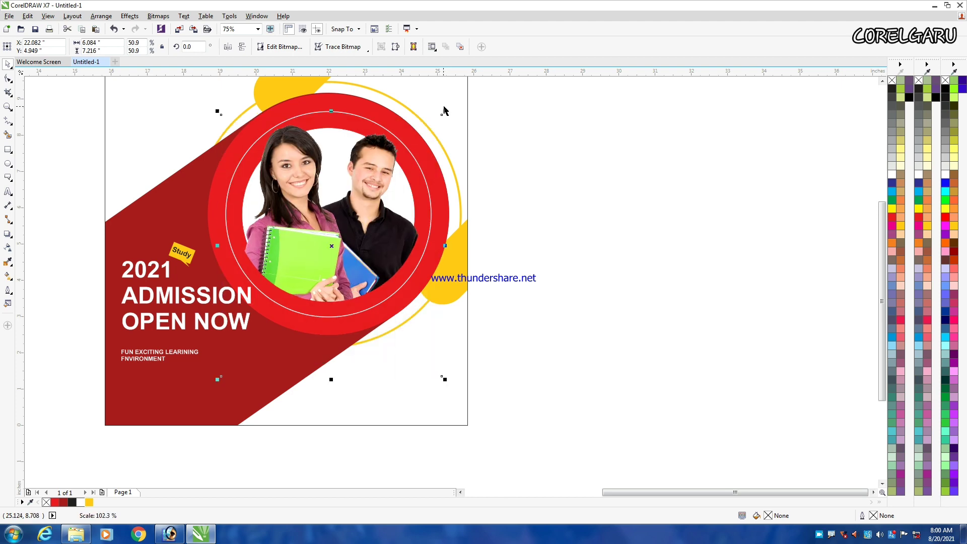
click(535, 136)
Step: Delete the original poster artwork from the page, leaving only the copy beside it
scroll(480, 194, down, 1)
scroll(499, 195, down, 1)
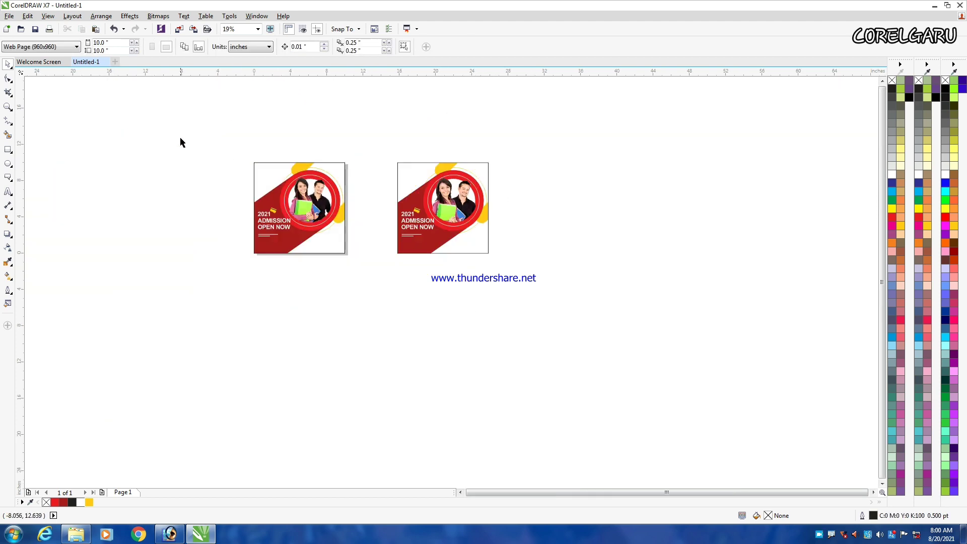
drag(196, 131, 395, 300)
key(Delete)
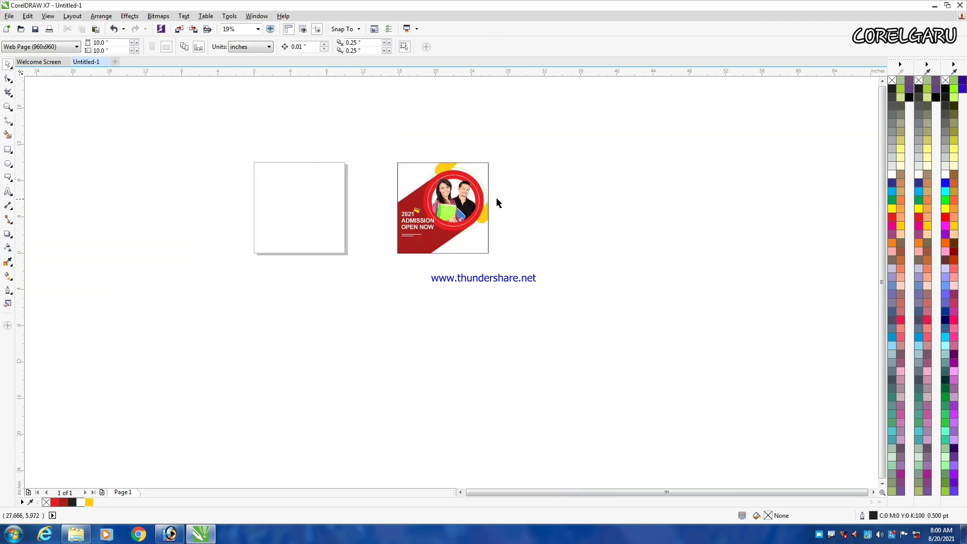
Step: Group all objects of the poster copy and centre the group on the page
drag(381, 150, 567, 326)
key(ctrl+g)
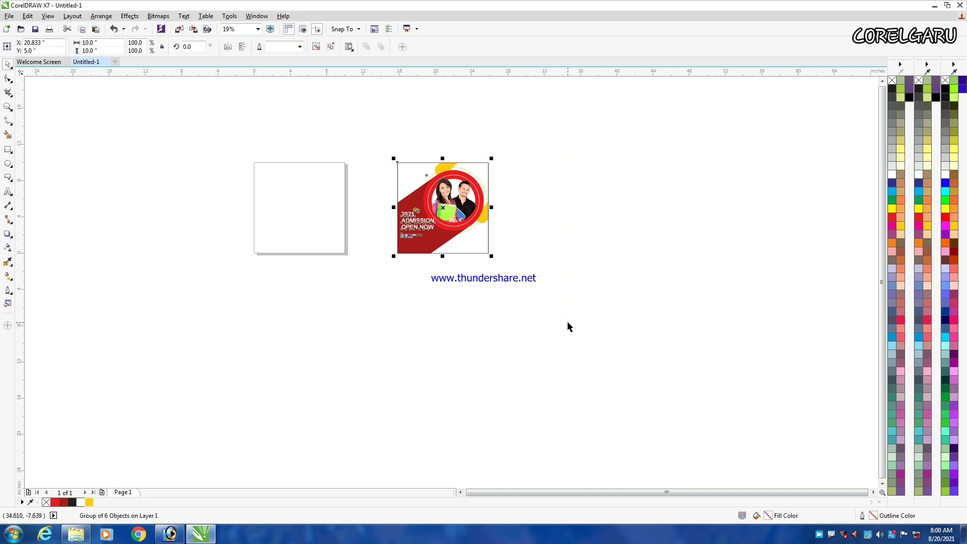
key(p)
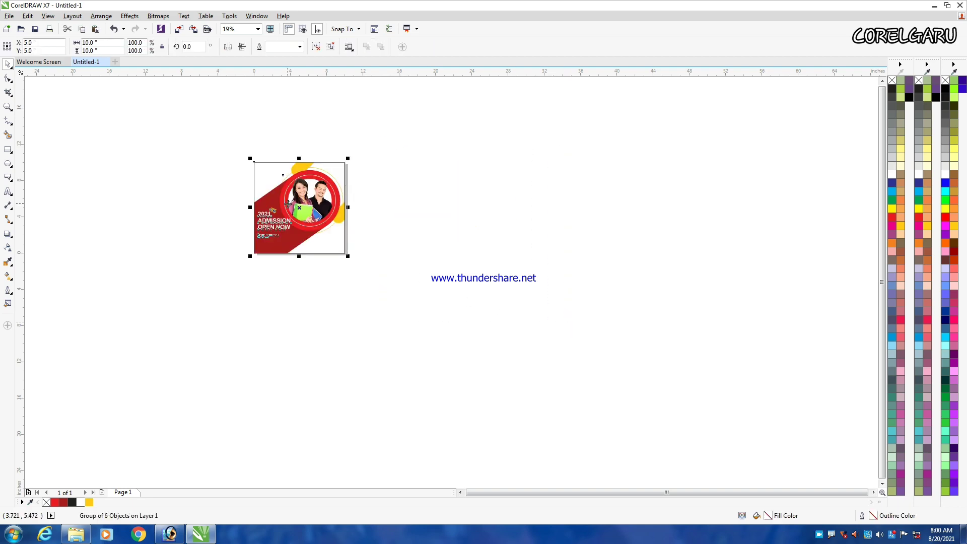
Step: Save the drawing as Untitled-1 in CDR format in the cdr file folder and review the poster in full-screen preview
key(ctrl+s)
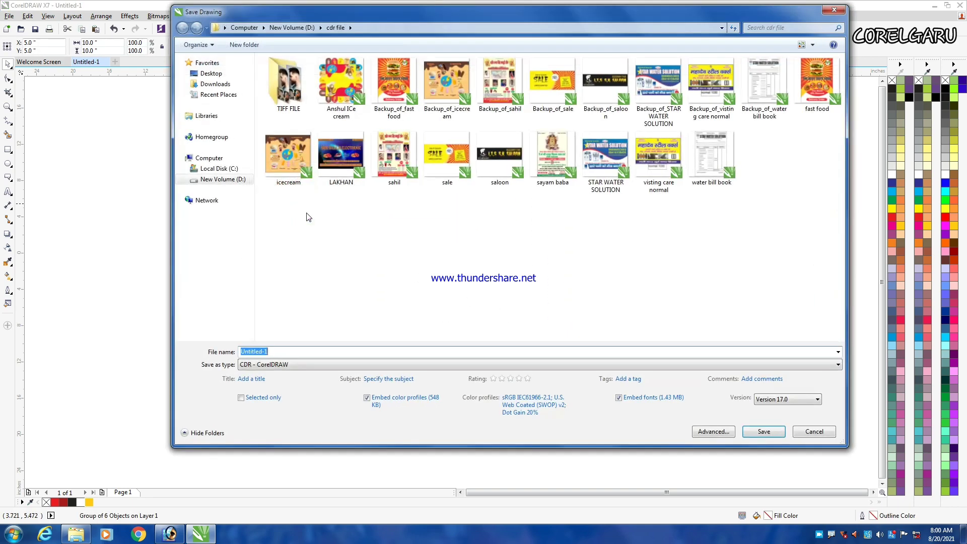
click(762, 432)
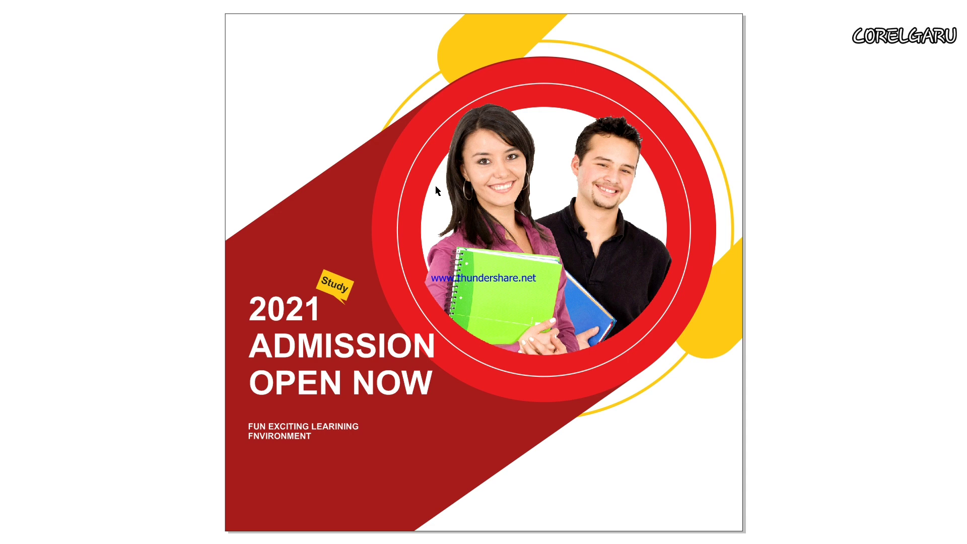
click(176, 205)
scroll(445, 341, down, 1)
scroll(492, 418, up, 2)
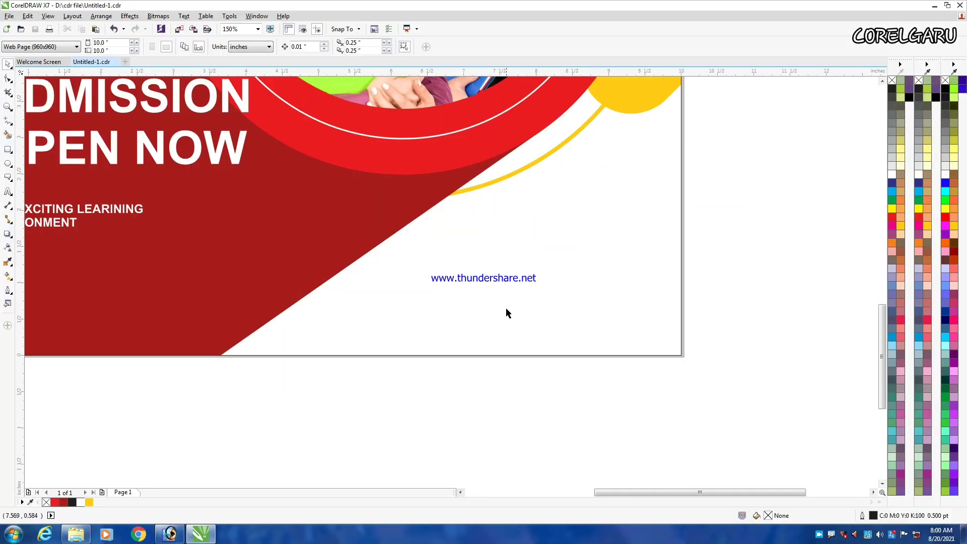
Step: Draw a rectangle about 4.67 by 1.18 inches along the page's bottom edge, overlapping its lower-left corner
scroll(507, 309, down, 1)
click(7, 150)
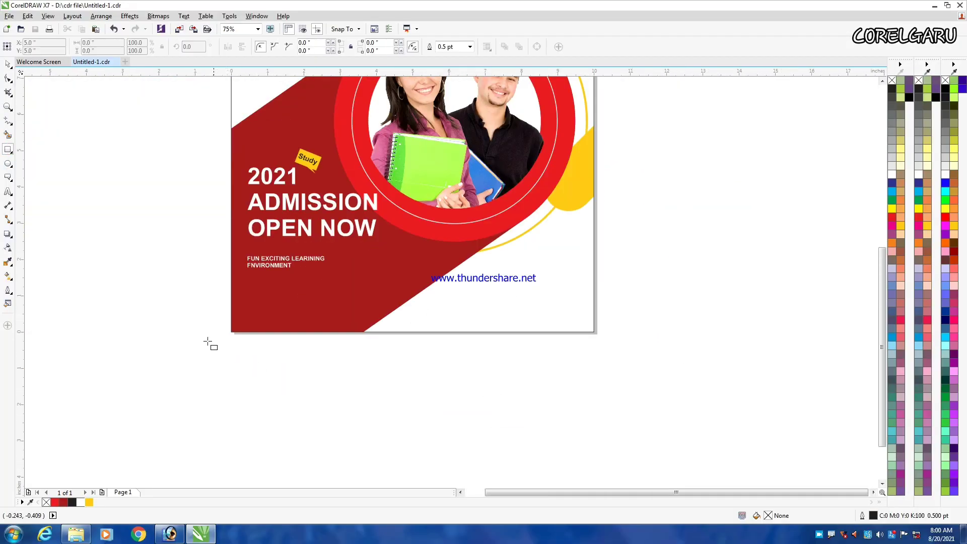
mouse_move(186, 328)
mouse_down()
mouse_move(268, 363)
mouse_move(356, 372)
mouse_up()
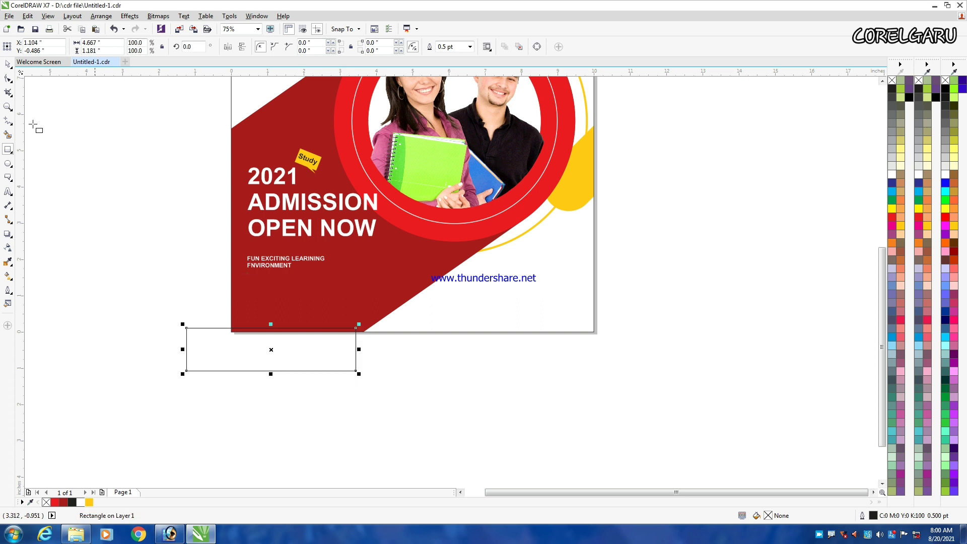
Step: Convert the rectangle to curves and reshape it into a triangle pointing right, with its tip at mid-height
click(8, 78)
key(ctrl+q)
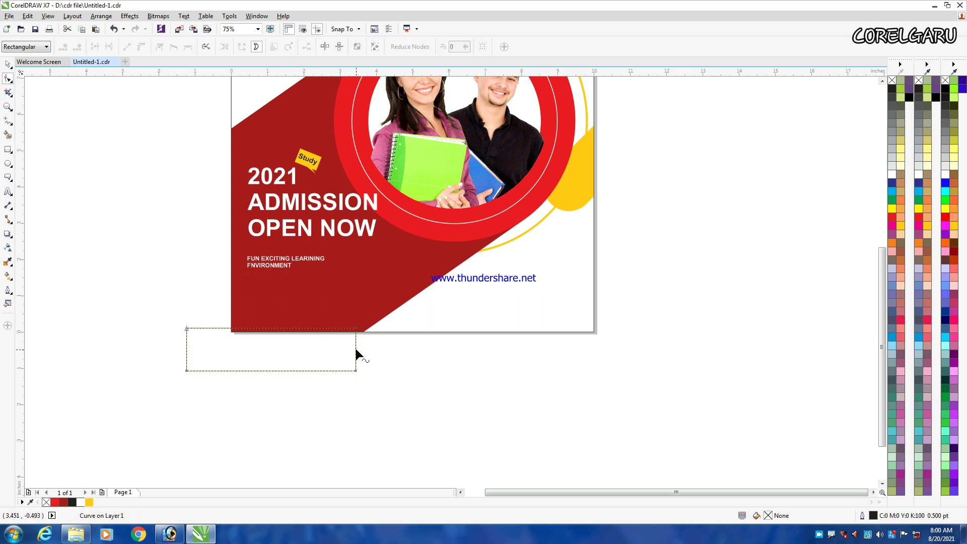
drag(356, 328, 357, 349)
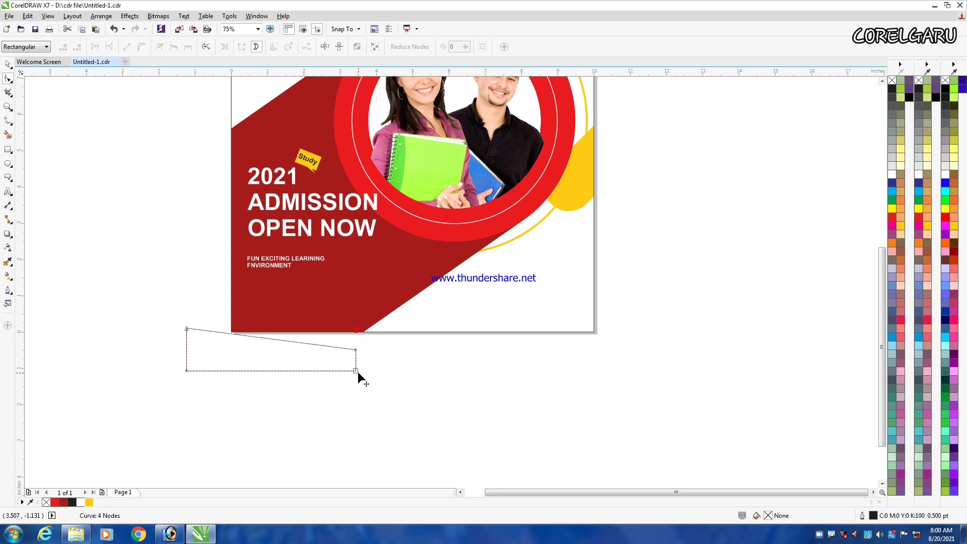
double_click(355, 370)
key(space)
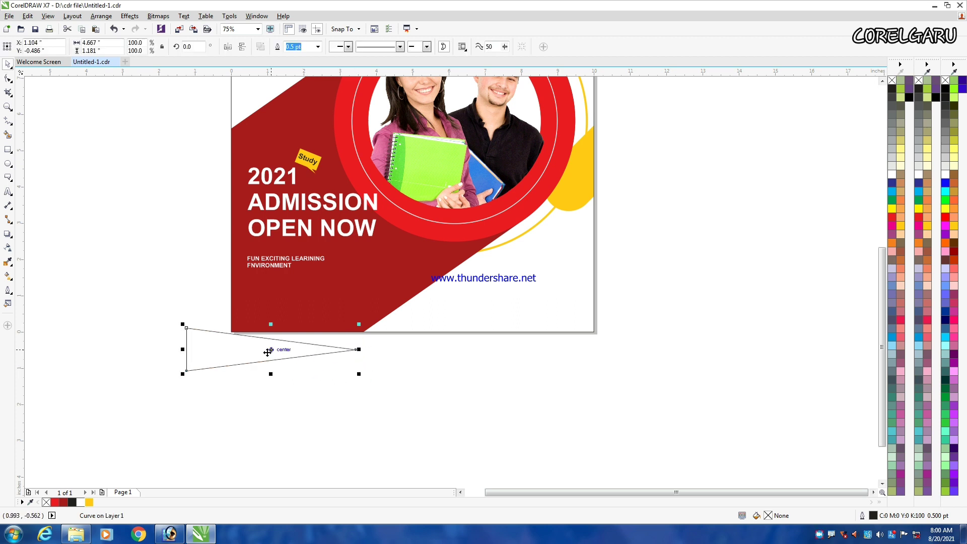
Step: Fill the triangle with Deep Yellow and rotate it about 41 degrees to lie along the dark red band's lower edge
drag(267, 350, 423, 316)
click(89, 502)
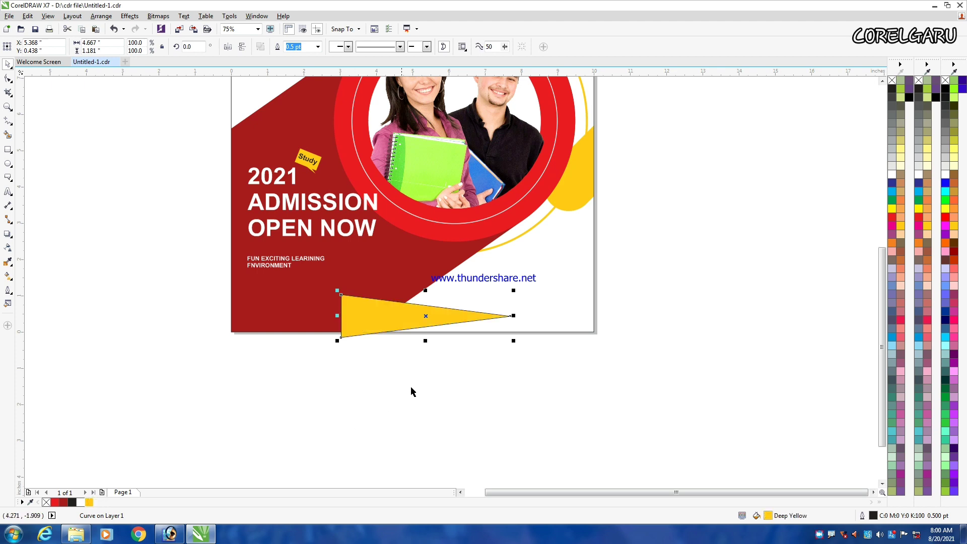
click(426, 316)
drag(512, 344, 507, 282)
click(522, 385)
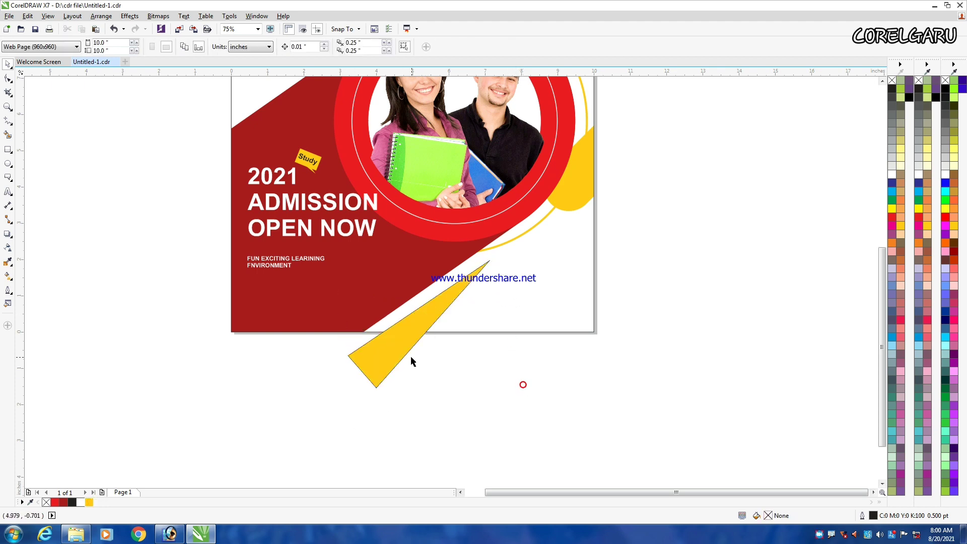
drag(394, 338, 404, 313)
Step: Try to PowerClip the yellow triangle inside the grouped poster and shift it toward the lower edge within the clip
right_click(431, 297)
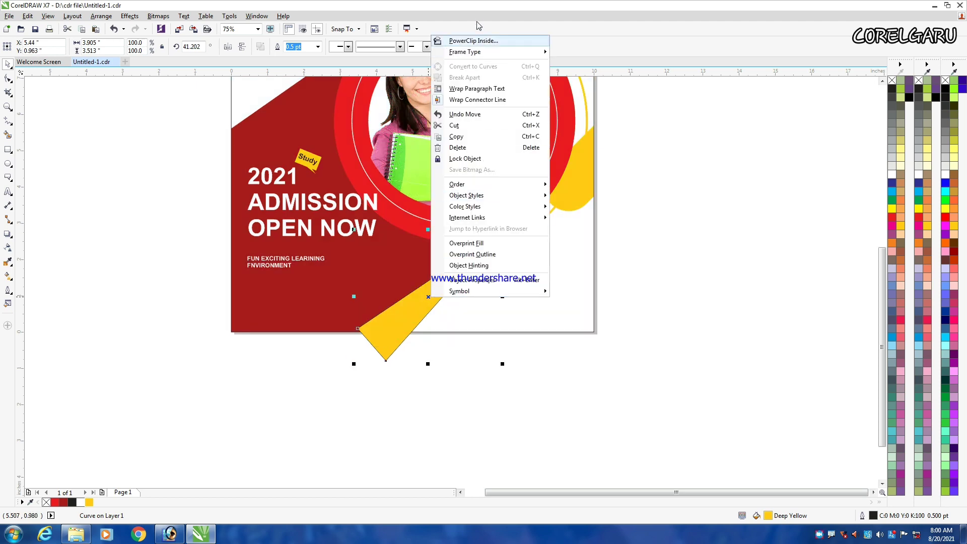
click(478, 41)
click(558, 263)
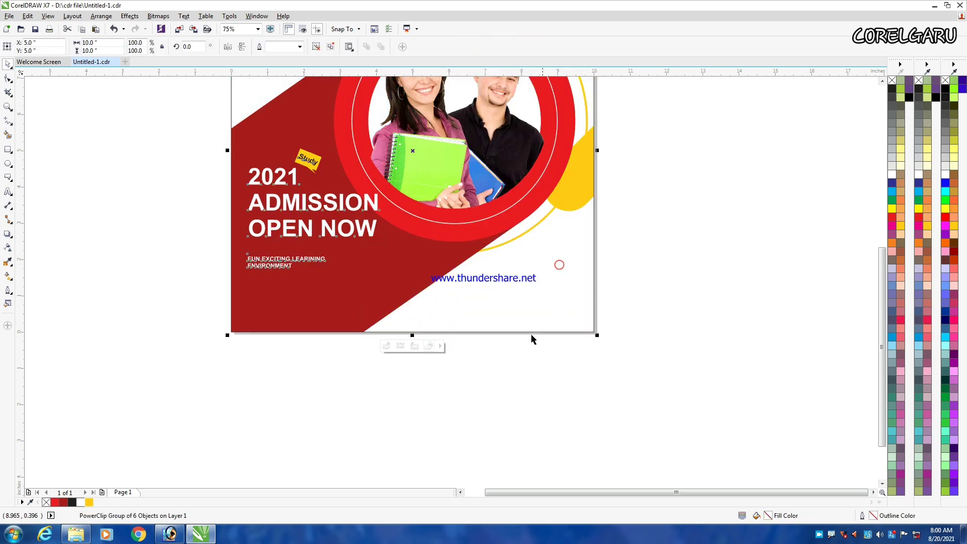
click(387, 346)
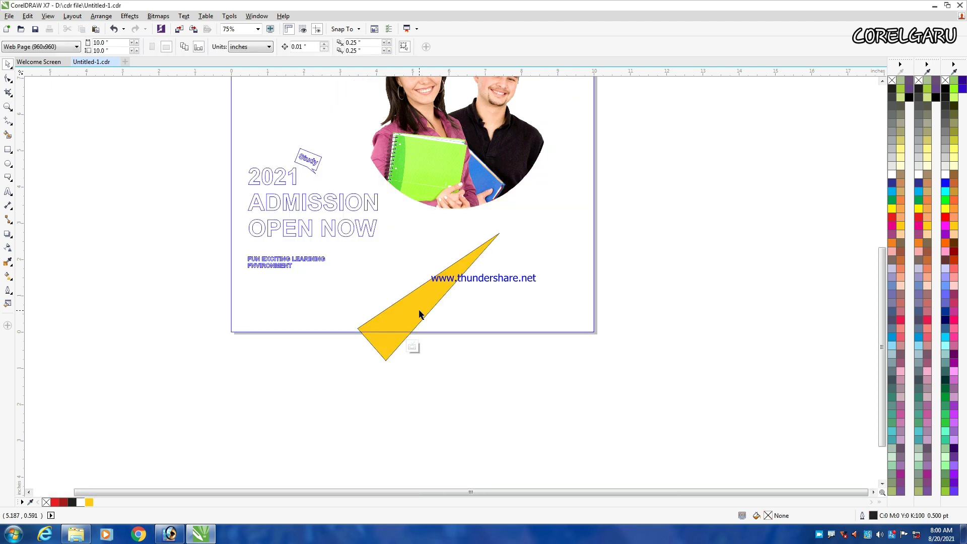
drag(419, 310, 461, 330)
ctrl+click(639, 230)
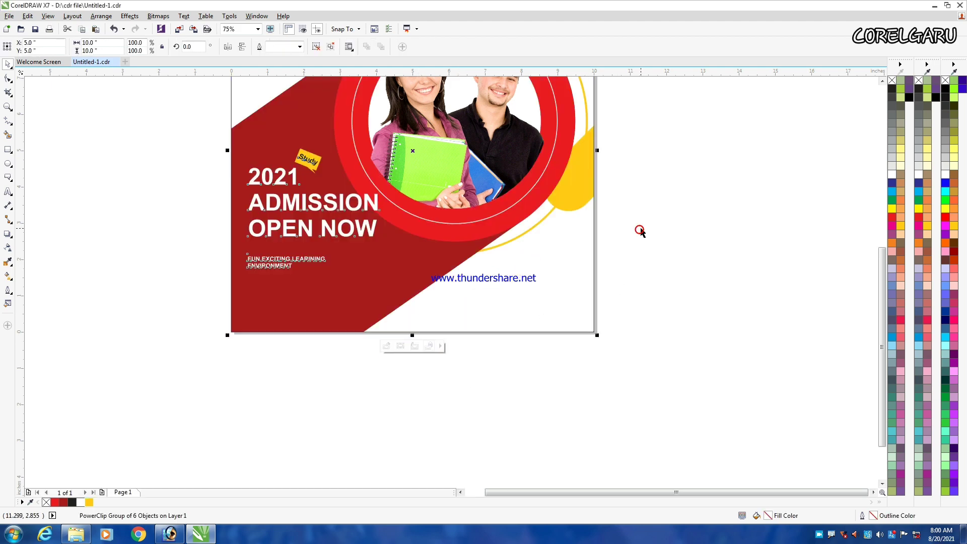
Step: Delete the yellow triangle from the poster group's PowerClip contents
click(387, 346)
click(440, 331)
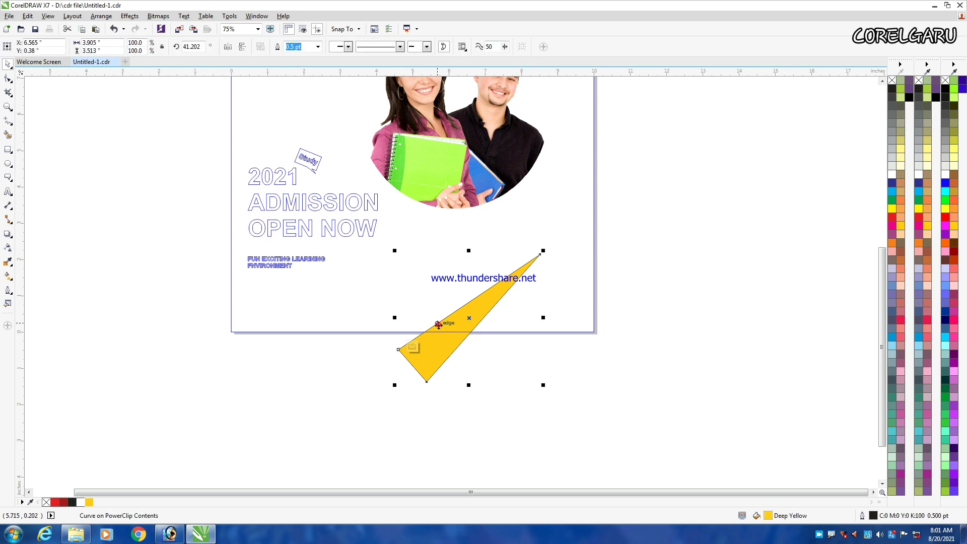
key(Delete)
ctrl+click(442, 375)
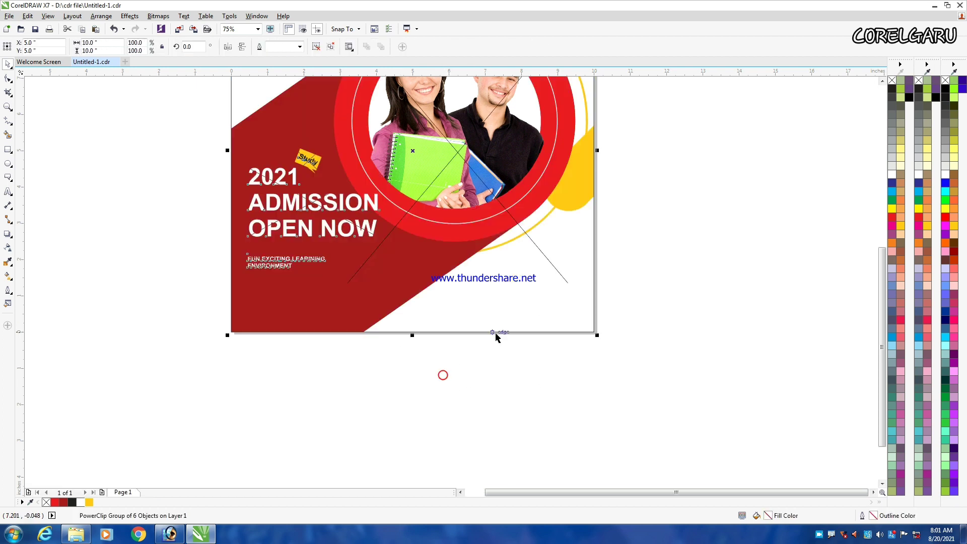
click(457, 361)
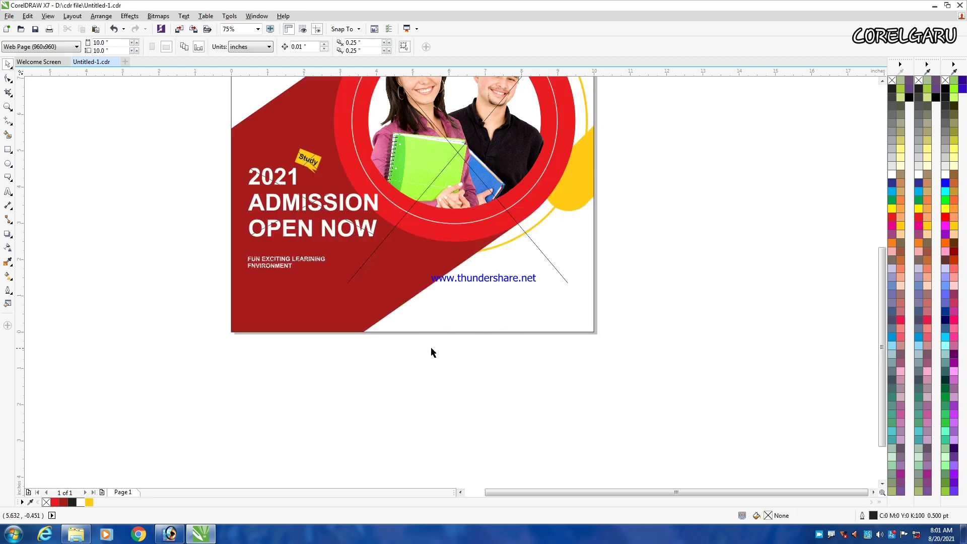
Step: Undo the triangle's deletion, its move and its placement inside the poster group's PowerClip
key(ctrl+z)
key(ctrl+z)
key(ctrl+z)
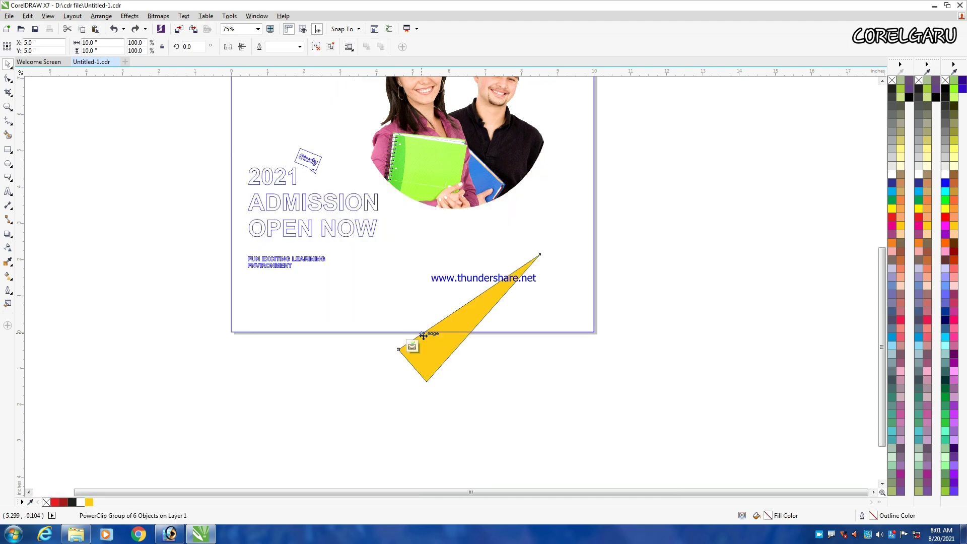
key(ctrl+z)
key(ctrl+z)
key(ctrl+z)
key(ctrl+z)
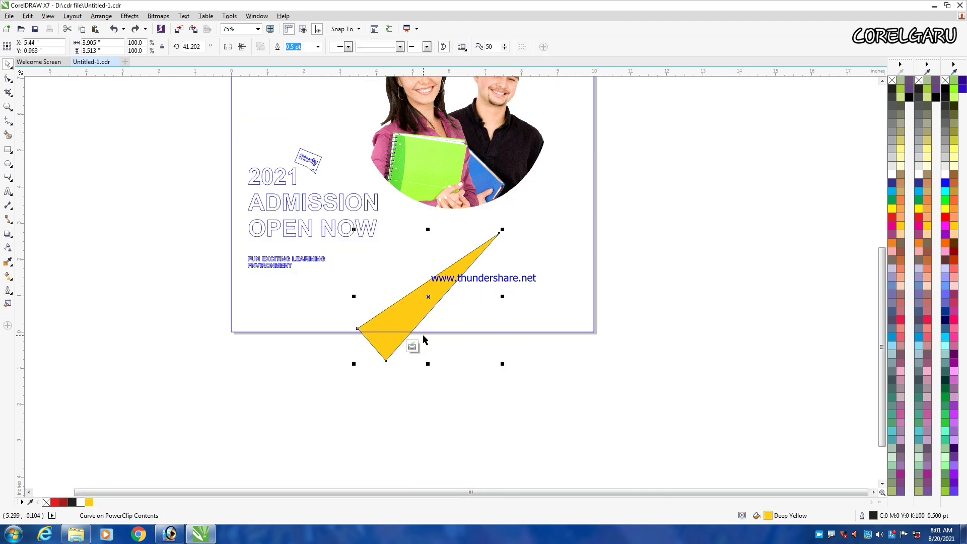
Step: Move the yellow triangle below the page and ungroup the poster objects
click(459, 353)
drag(437, 299, 460, 387)
click(550, 274)
click(318, 47)
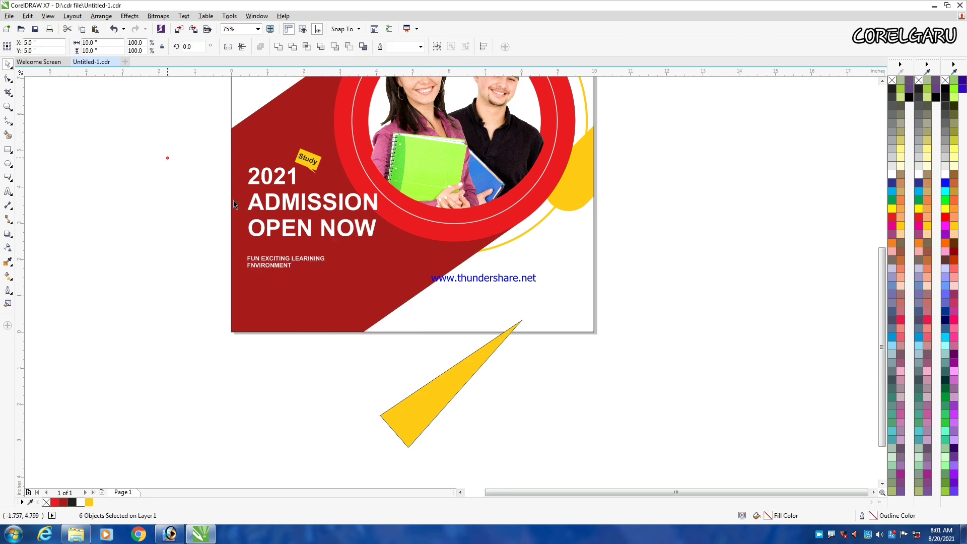
click(167, 154)
Step: Remove the triangle's outline and PowerClip it inside the page-sized background frame, placed against the dark red band's lower edge
click(443, 383)
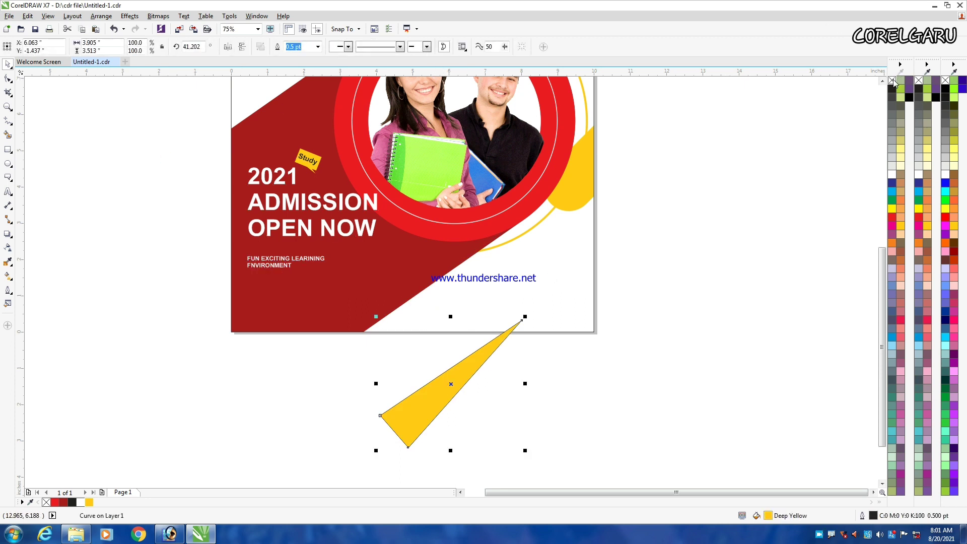
click(838, 242)
right_click(455, 379)
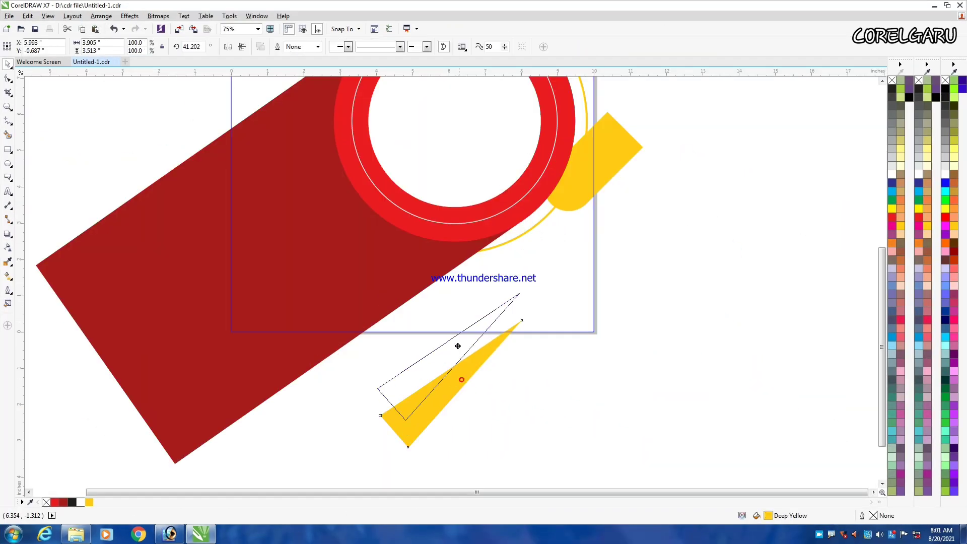
drag(458, 345, 421, 307)
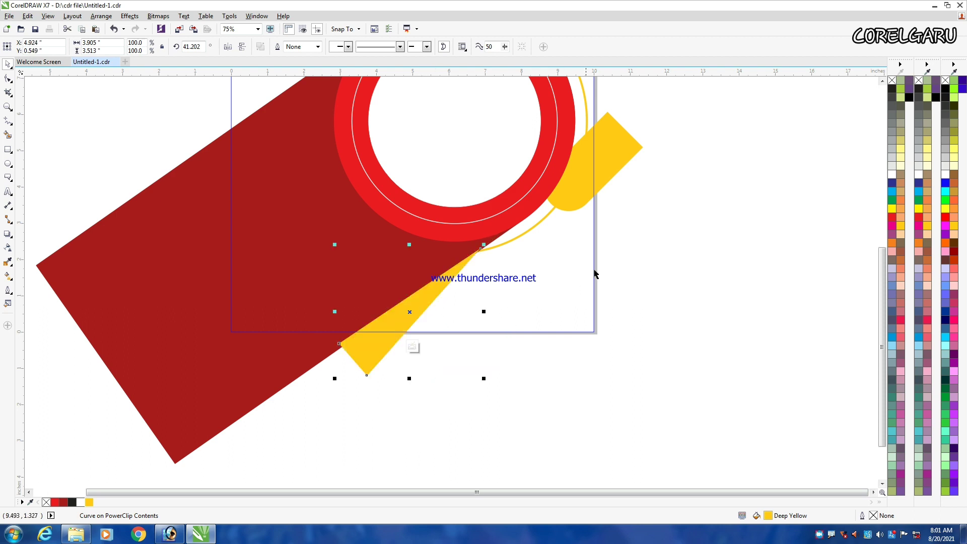
click(615, 254)
key(super)
ctrl+click(629, 248)
click(634, 250)
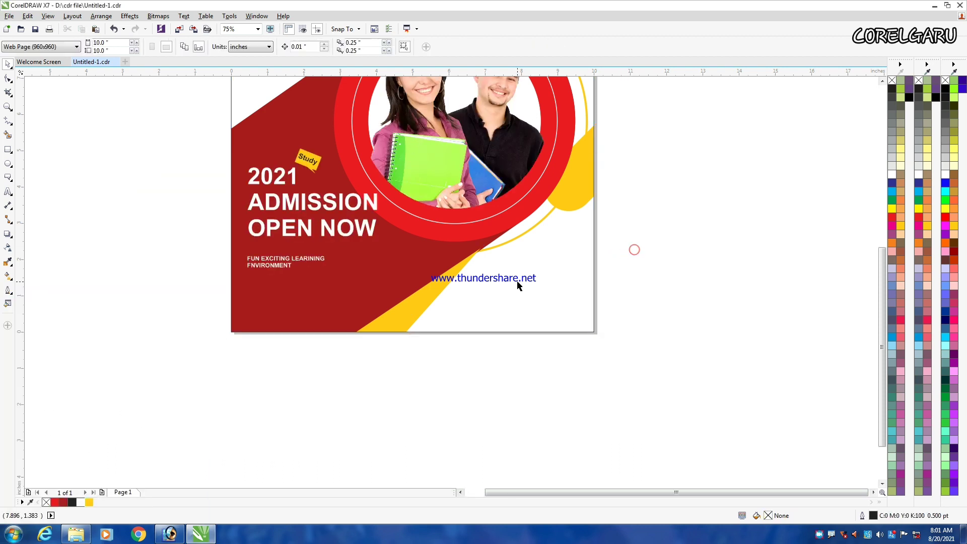
Step: Send the yellow triangle behind the dark red band within the background frame's PowerClip contents
click(378, 321)
click(387, 346)
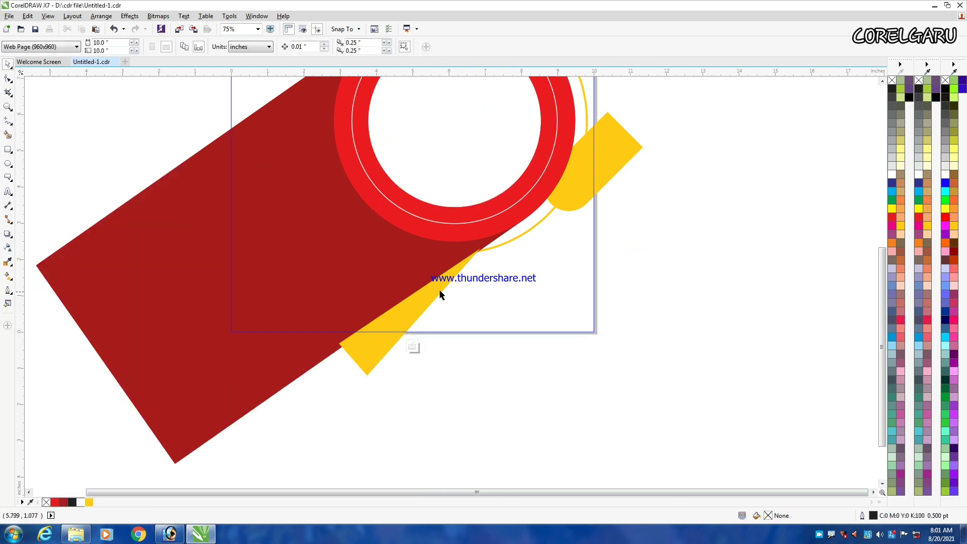
click(439, 290)
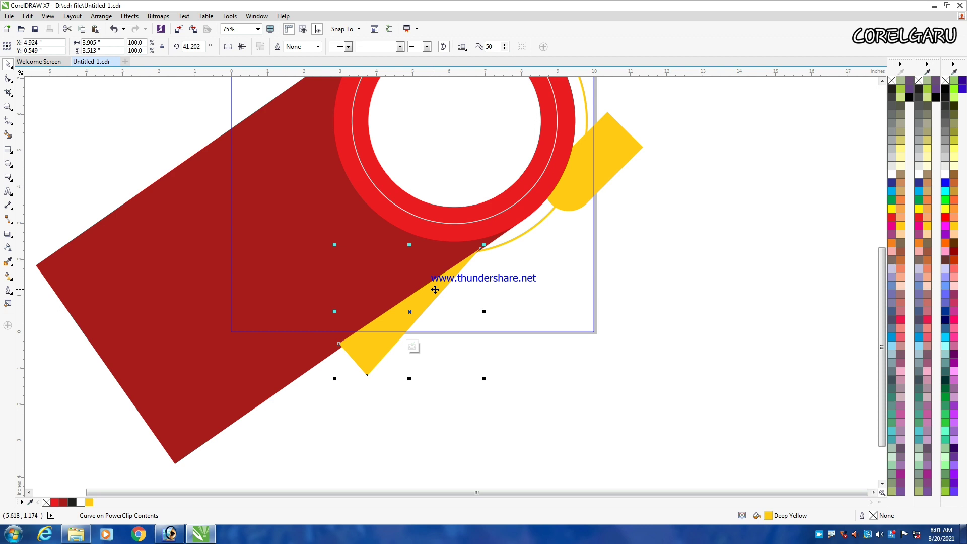
key(shift+Page_Down)
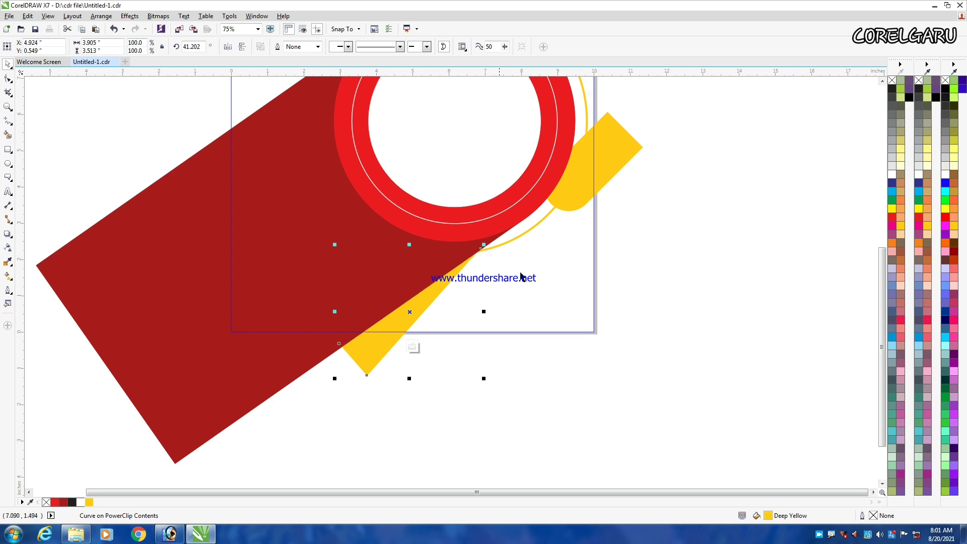
ctrl+click(675, 241)
Step: Examine the poster's photo, text and yellow accents close up, and review the whole design in full-screen preview
scroll(600, 267, down, 2)
click(649, 231)
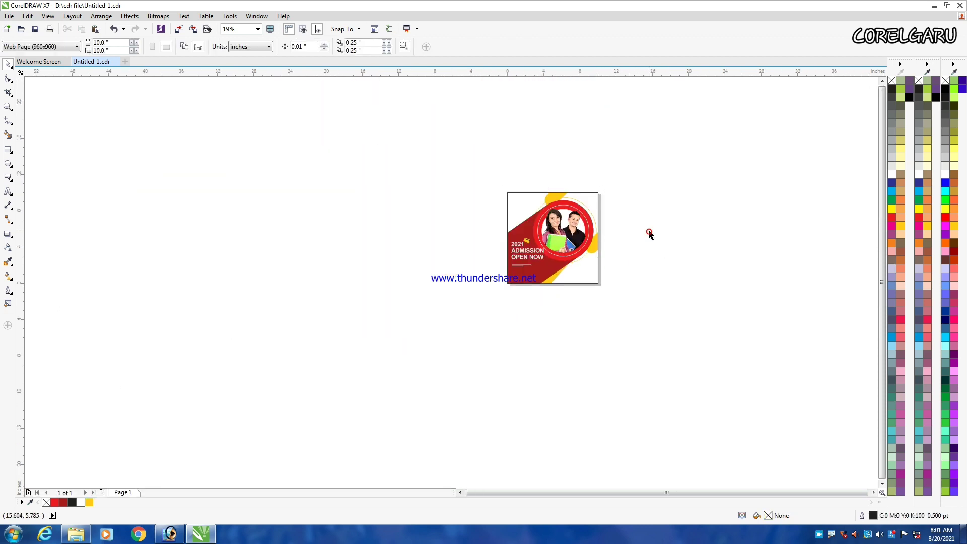
key(F4)
scroll(473, 292, down, 1)
key(z)
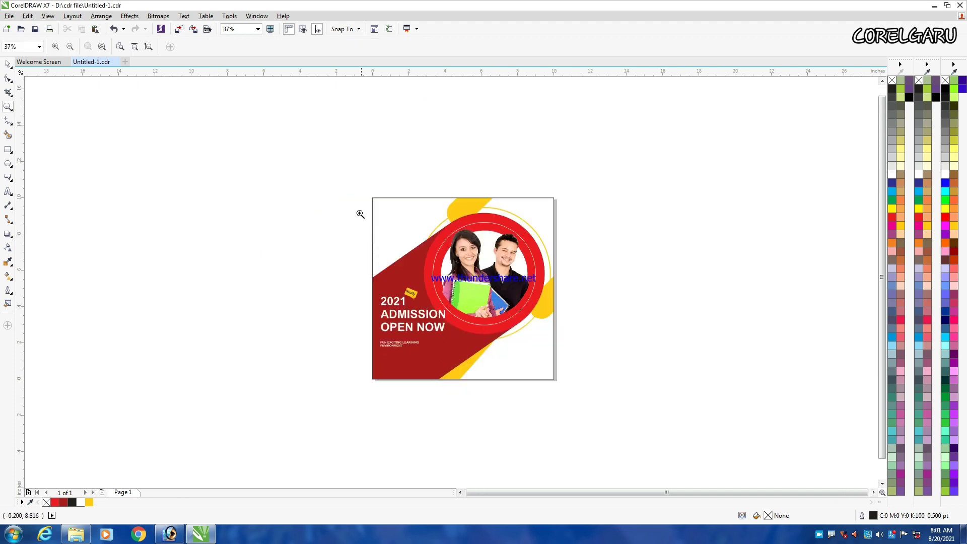
drag(342, 178, 595, 304)
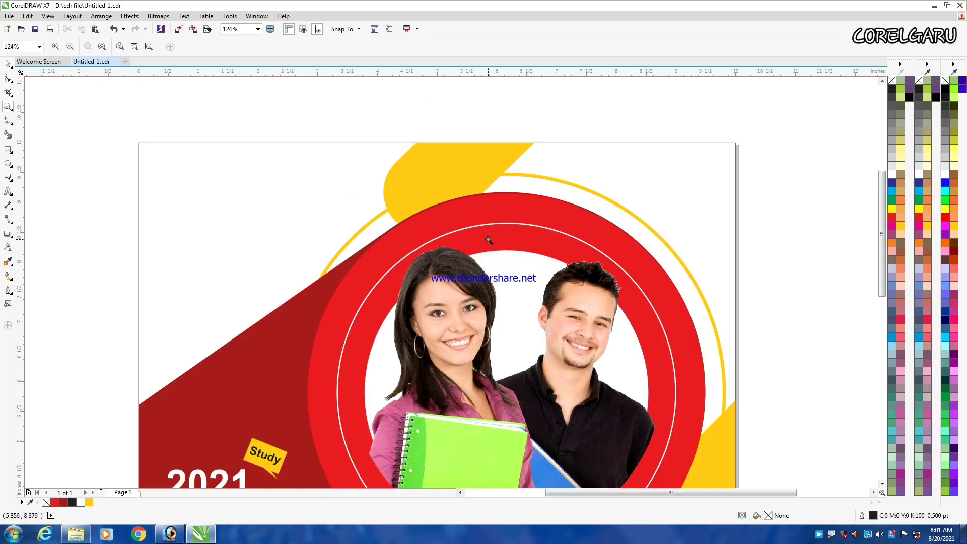
scroll(488, 239, down, 1)
drag(307, 254, 631, 440)
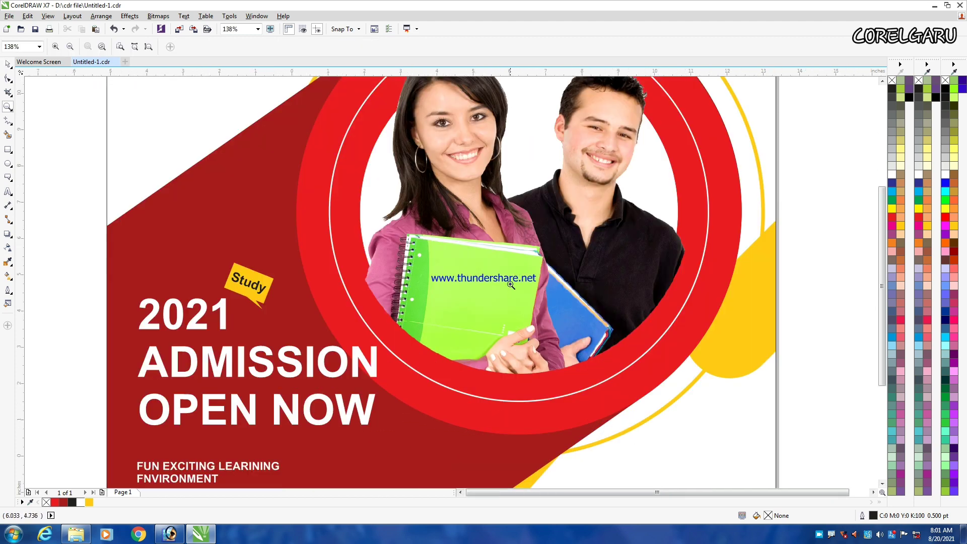
scroll(510, 284, down, 2)
drag(364, 272, 596, 398)
scroll(606, 361, down, 2)
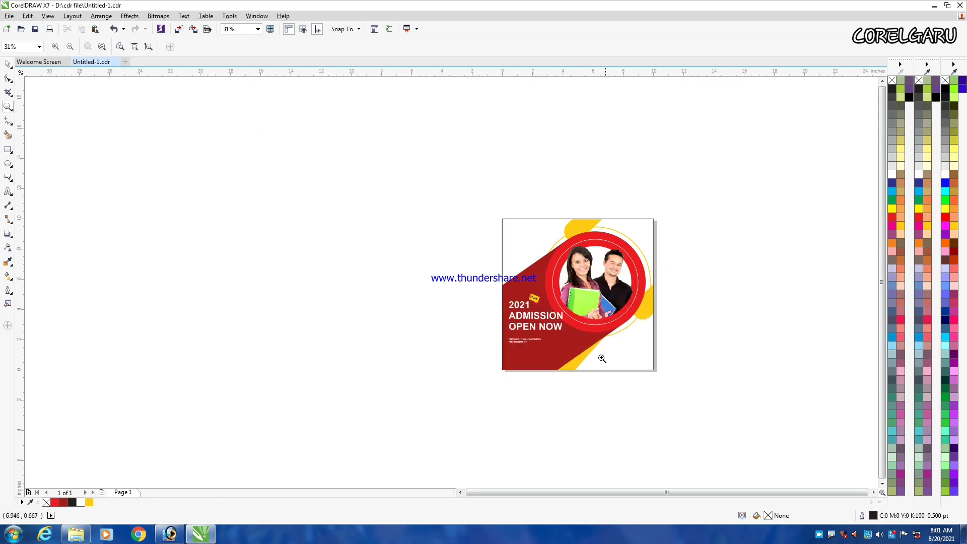
drag(479, 204, 680, 406)
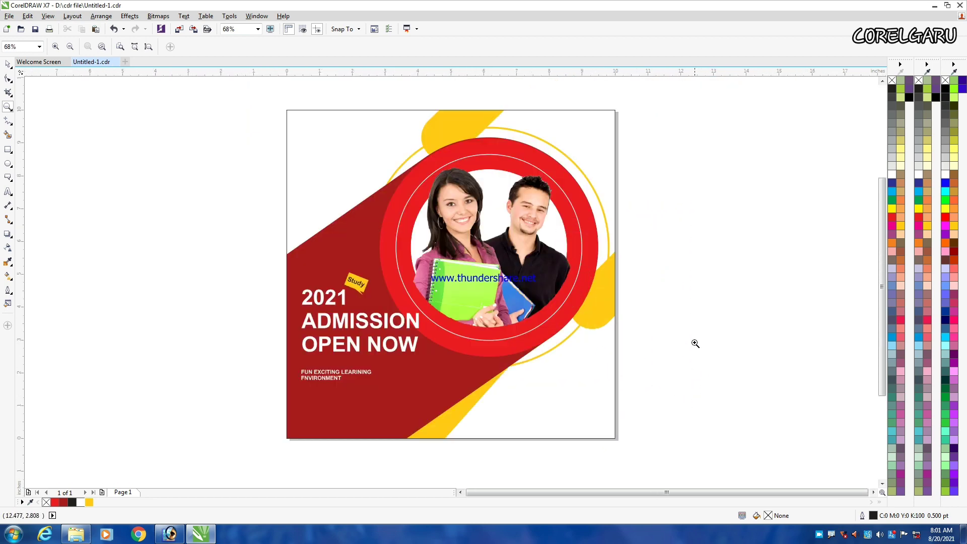
key(space)
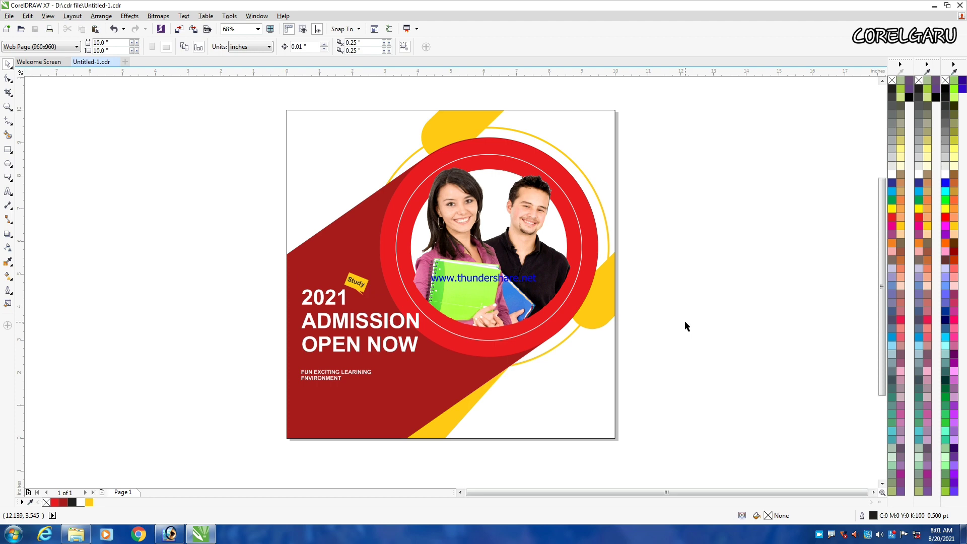
key(F9)
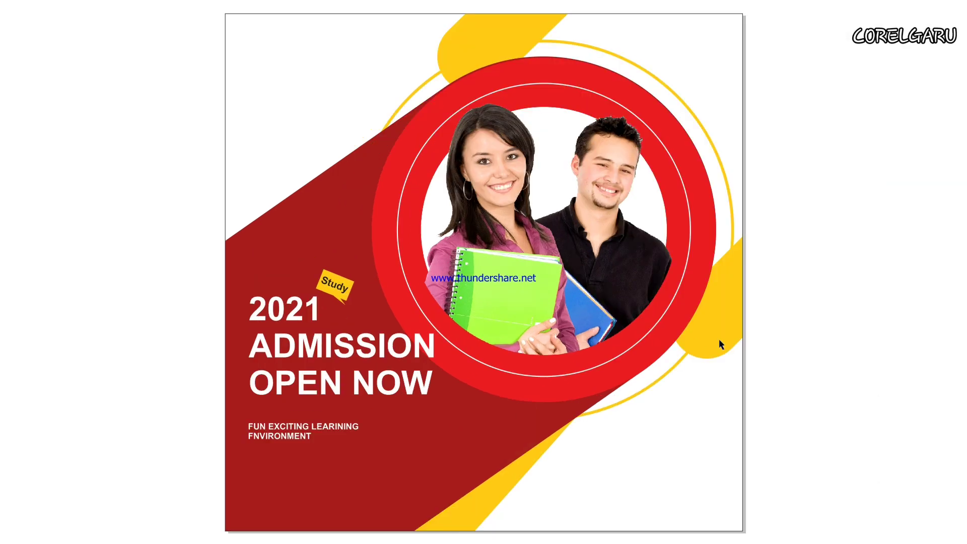